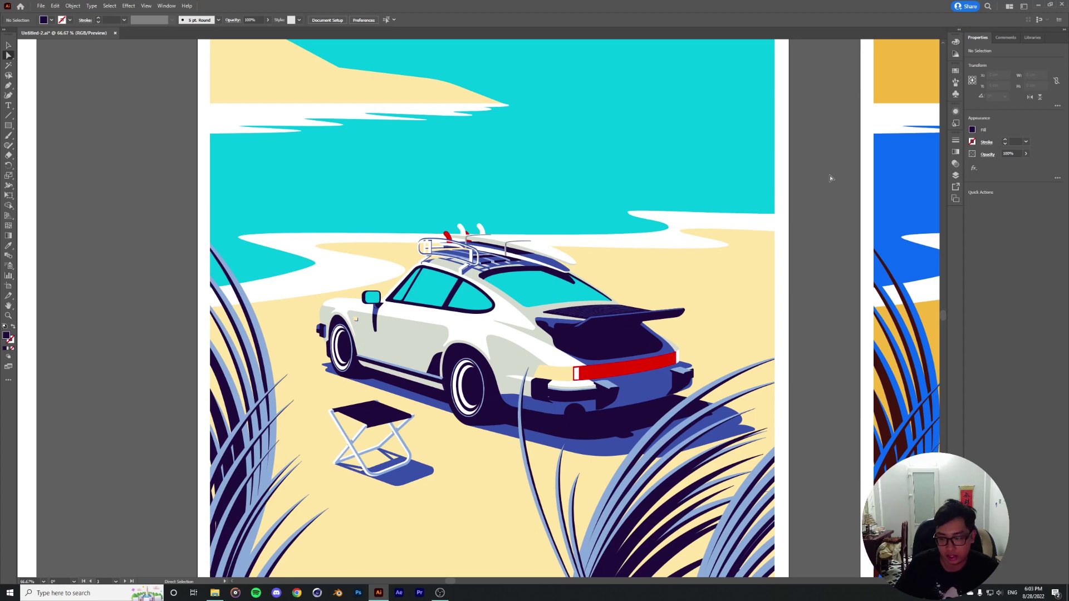
Examine the beach poster's hill, waves, car, stool and grass to identify its separate elements.
scroll(824, 211, "up", 3)
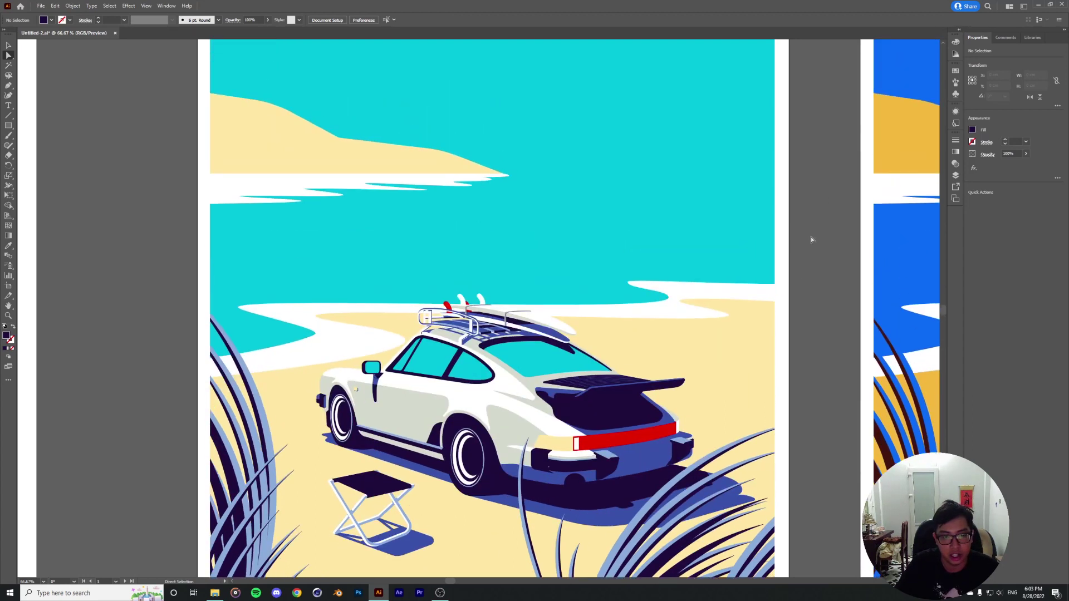
scroll(811, 240, "down", 2)
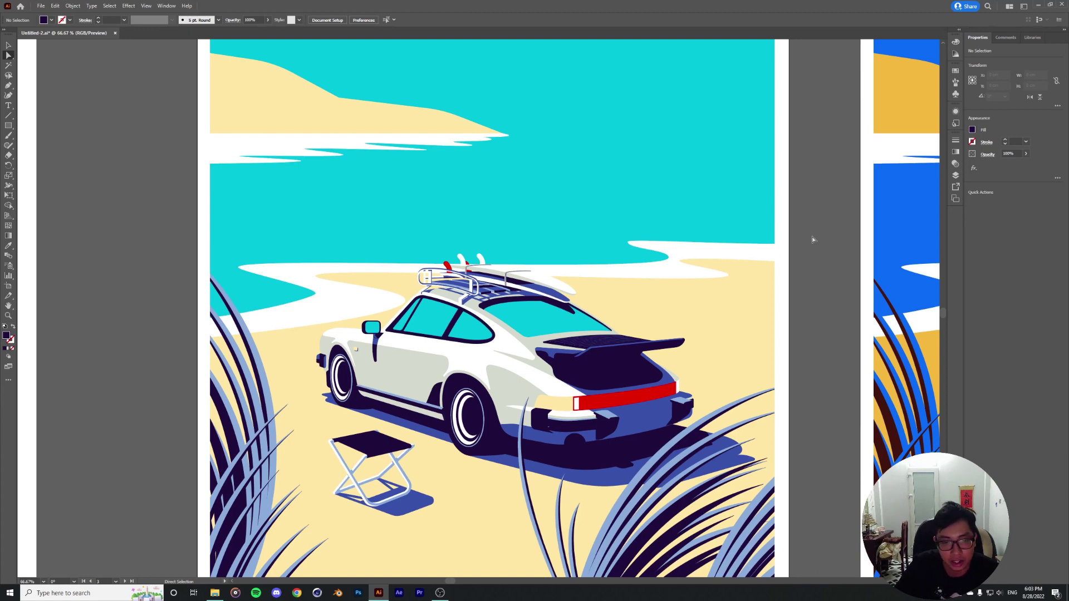
scroll(813, 240, "down", 2)
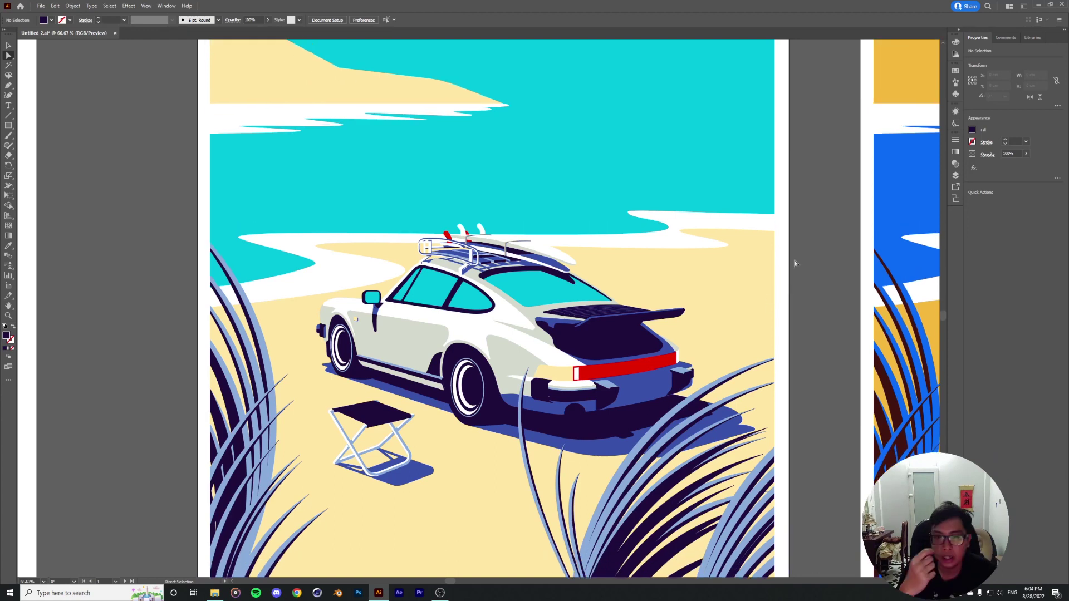
scroll(795, 263, "up", 8)
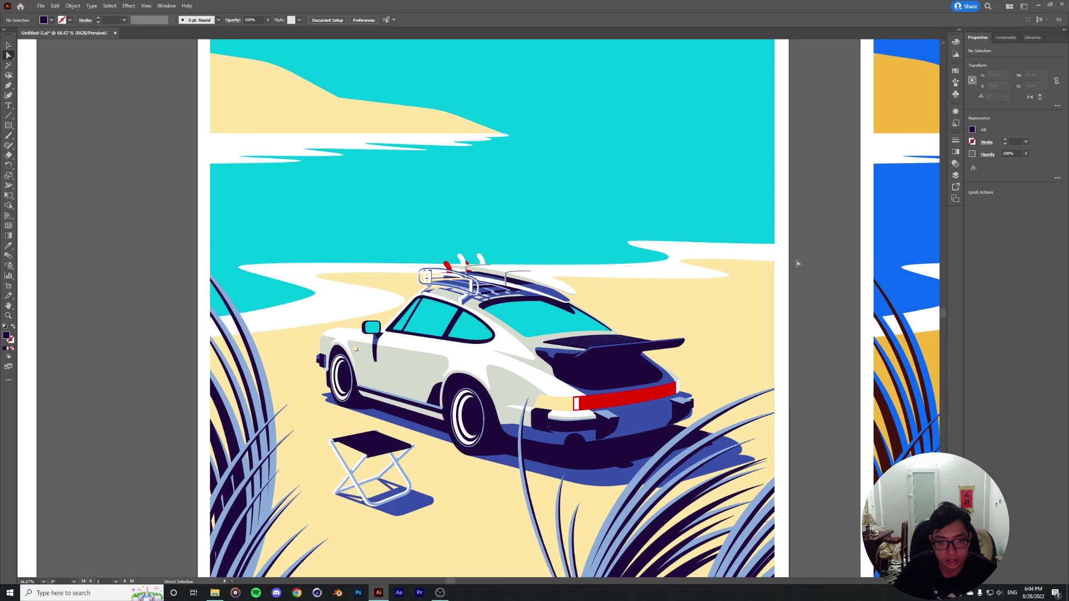
scroll(797, 266, "down", 4)
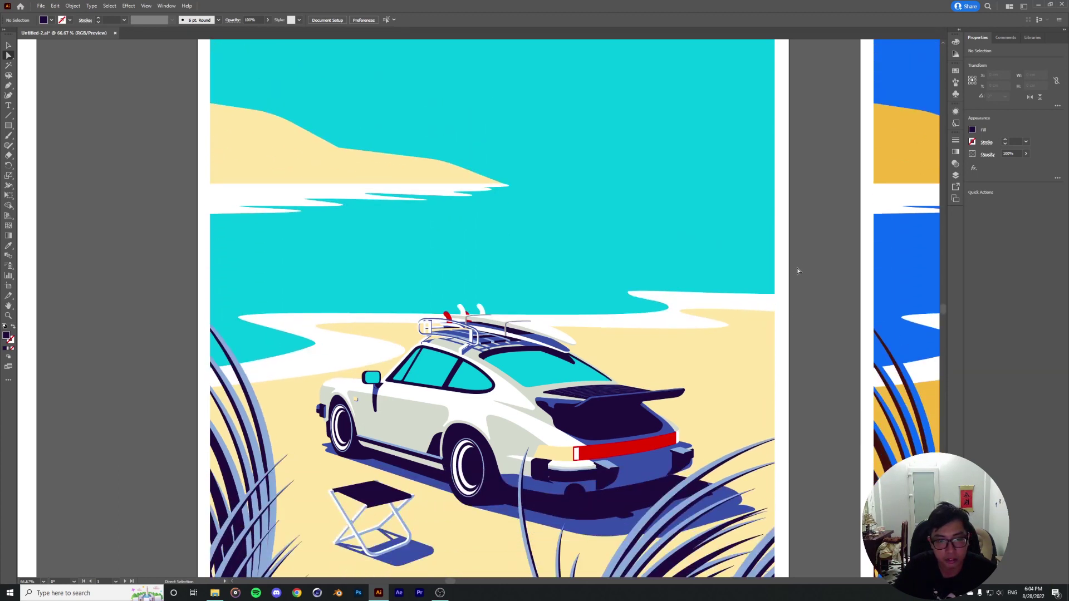
scroll(724, 149, "up", 1)
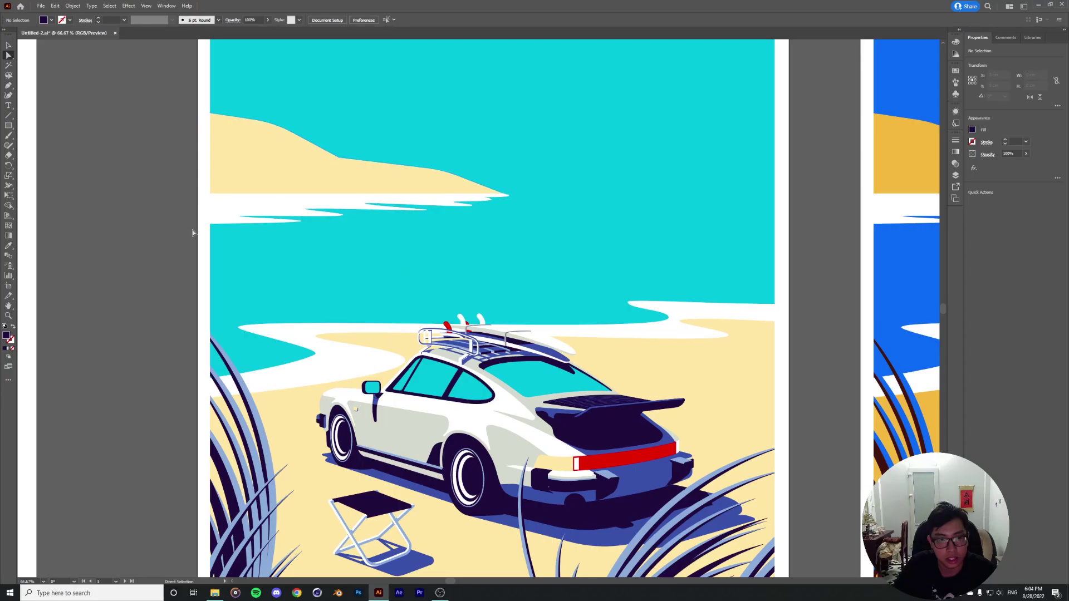
scroll(490, 250, "down", 3)
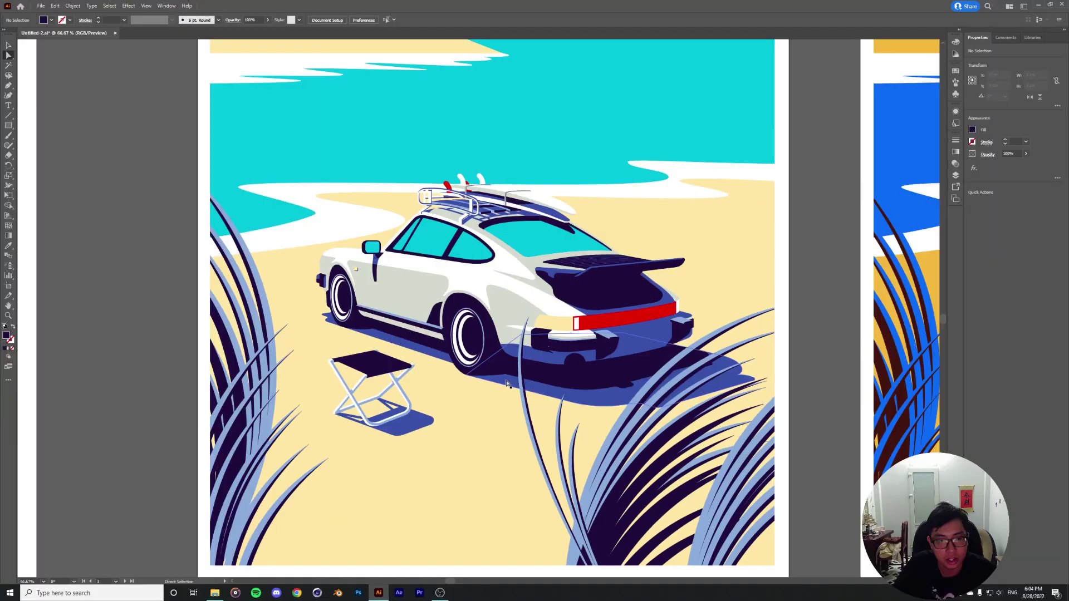
scroll(508, 308, "up", 3)
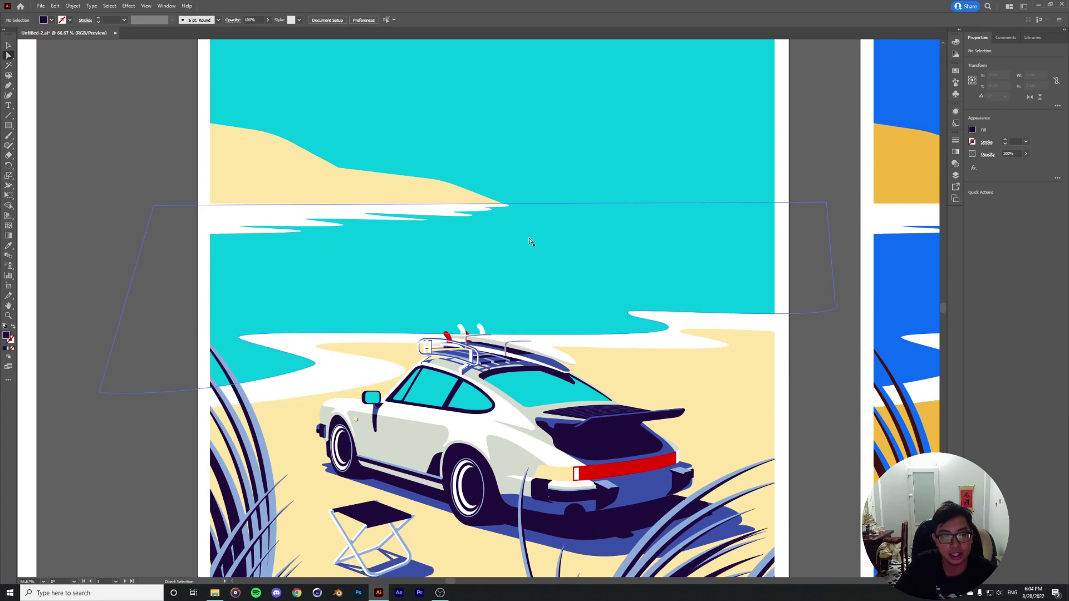
scroll(533, 242, "up", 1)
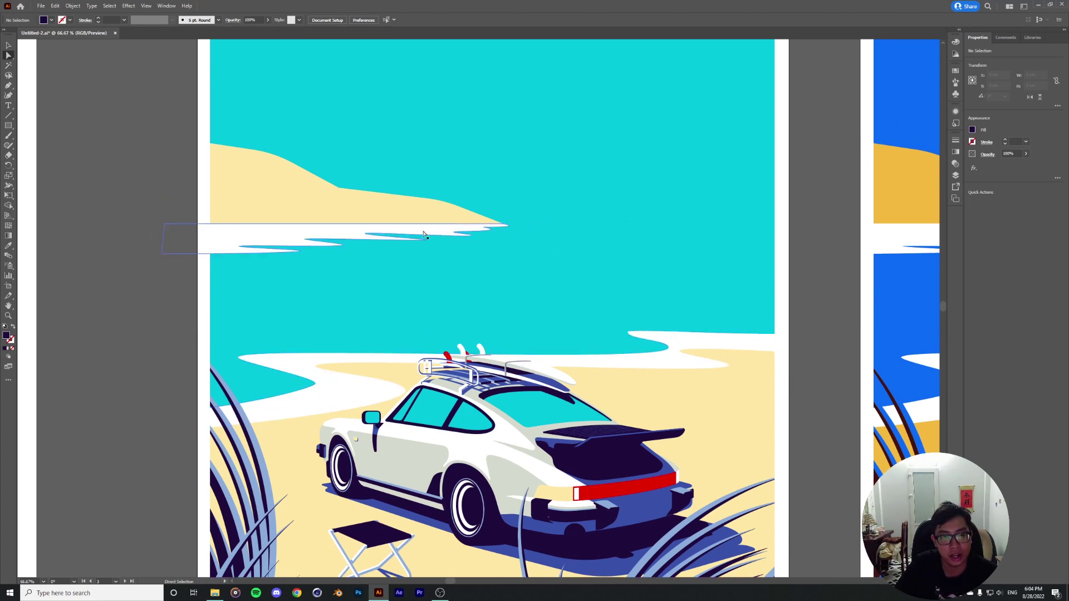
scroll(423, 236, "down", 2)
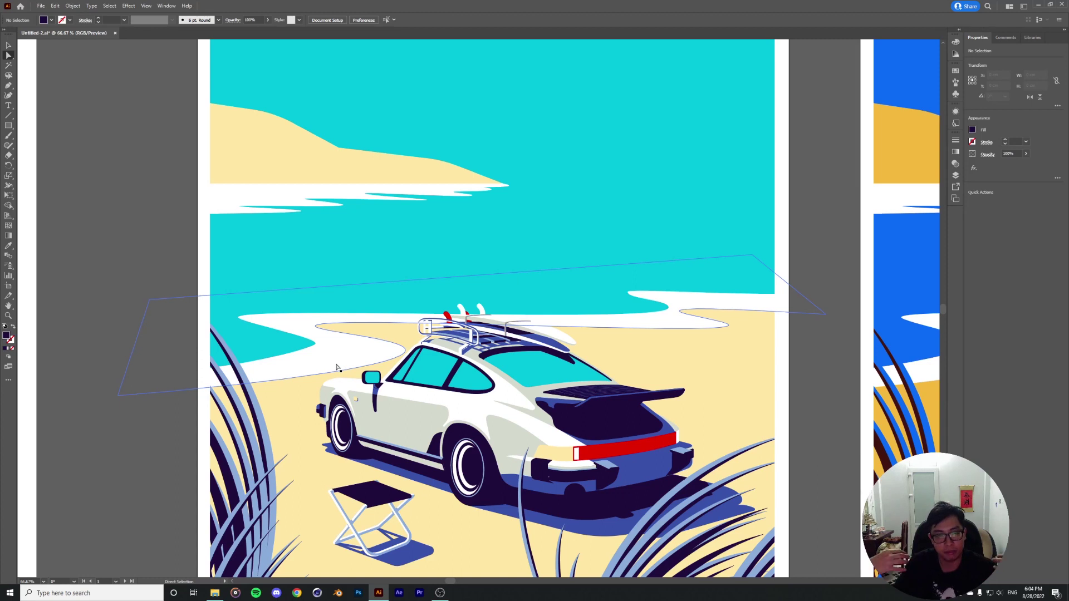
scroll(337, 367, "down", 5)
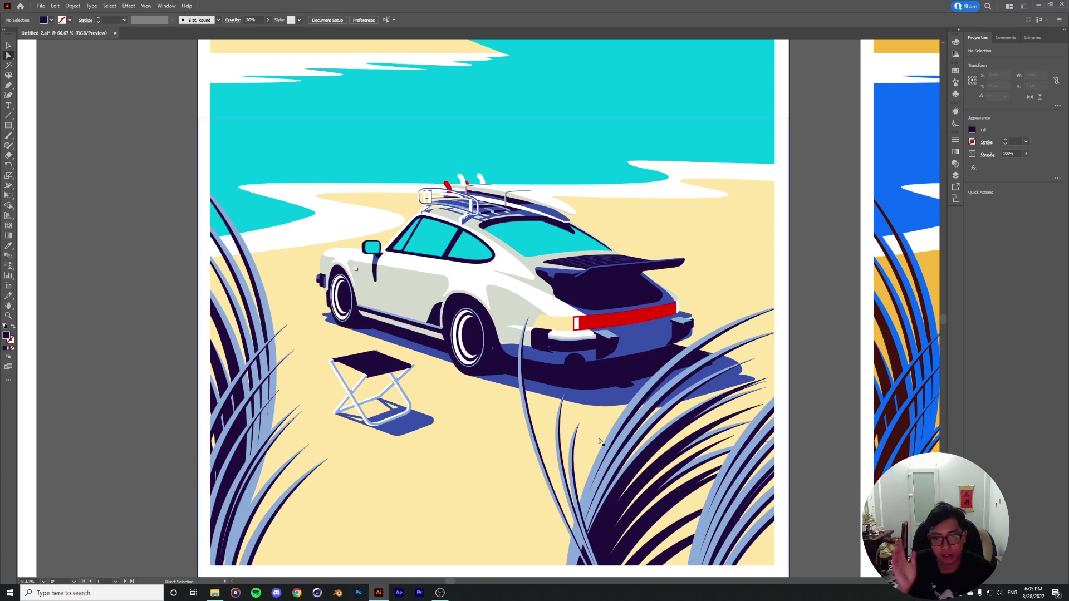
scroll(600, 441, "up", 5)
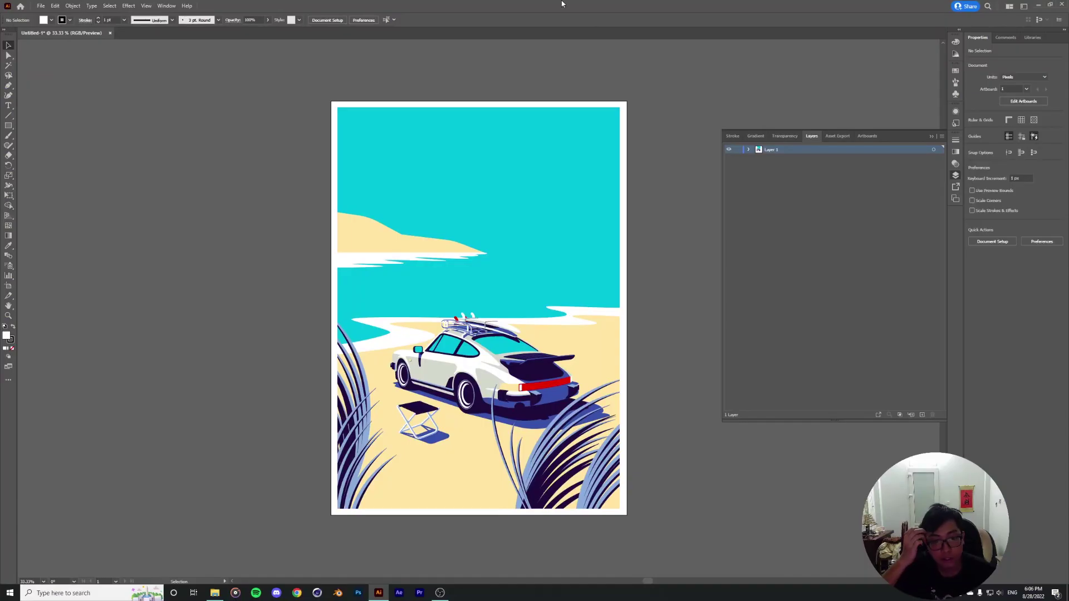
Inspect the single-artboard version of the poster, closely checking the hill and the distant waves beneath it.
scroll(492, 254, "up", 2)
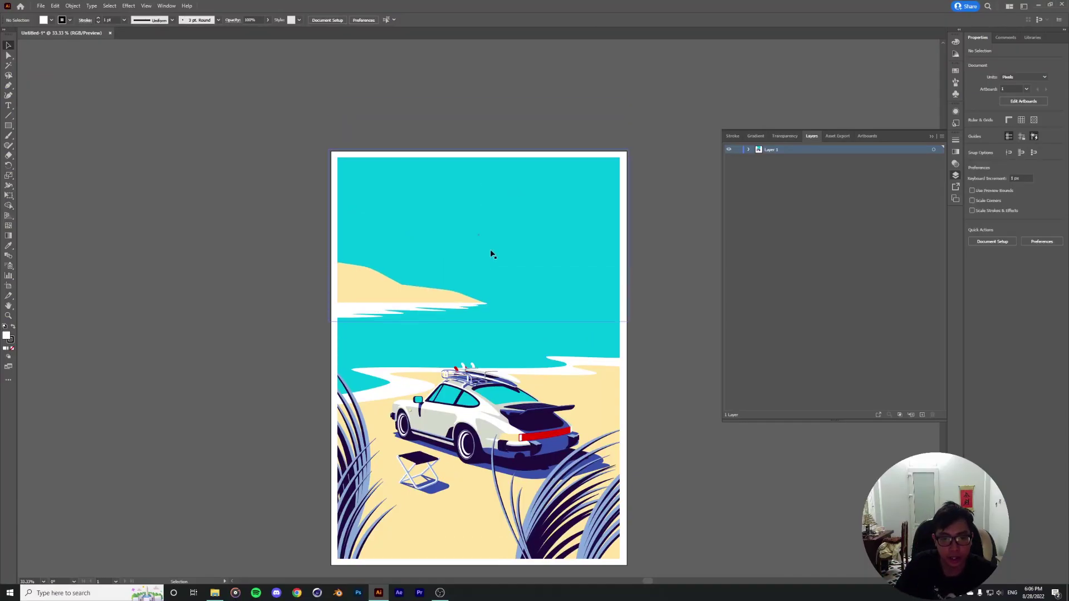
scroll(679, 305, "down", 6)
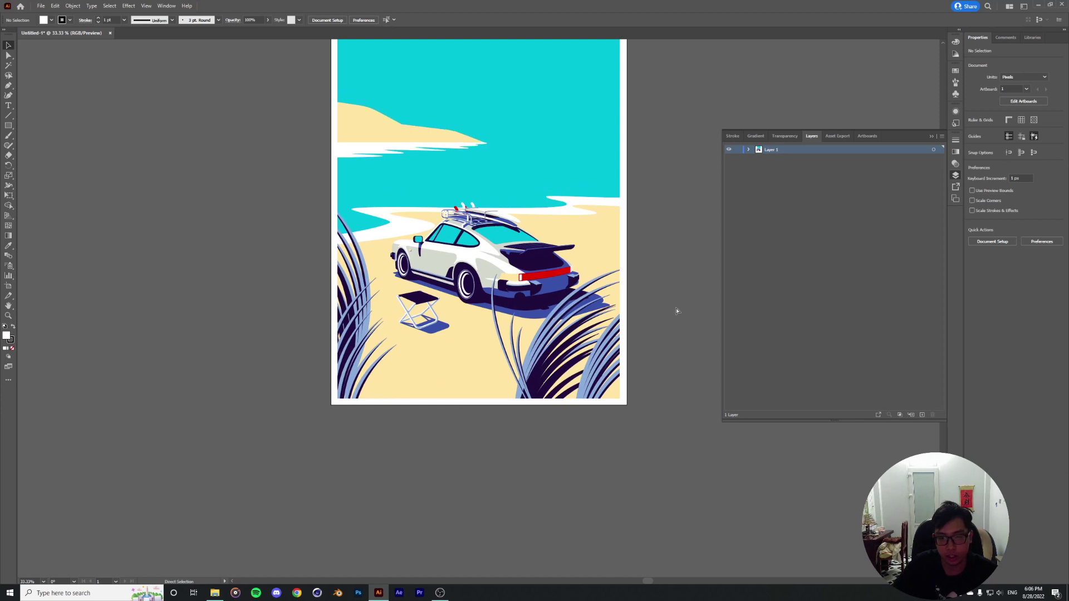
scroll(676, 309, "up", 3)
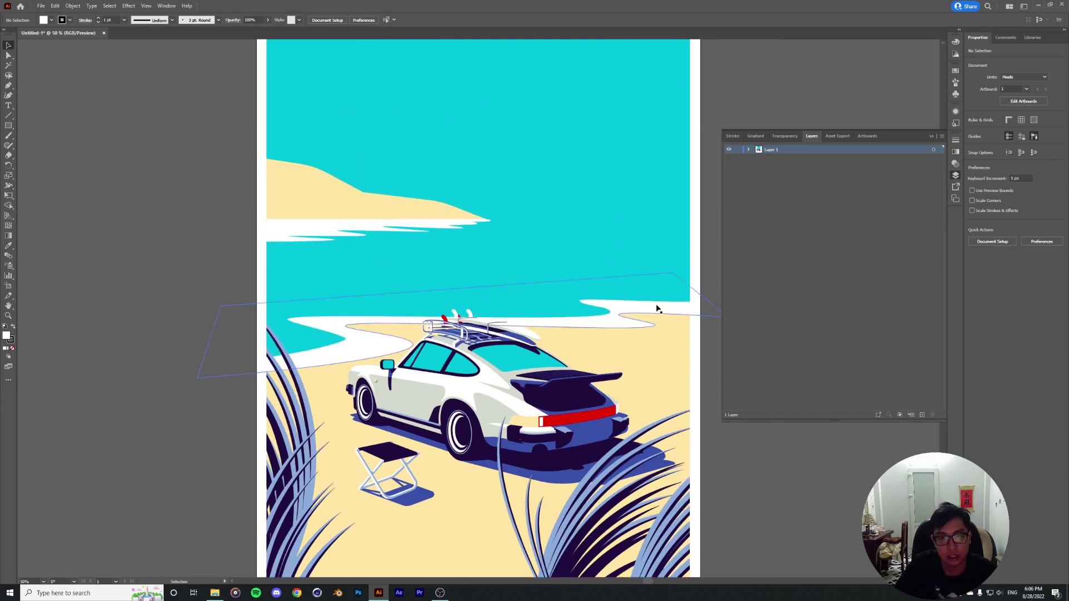
scroll(658, 306, "up", 3)
key("ctrl+shift+i")
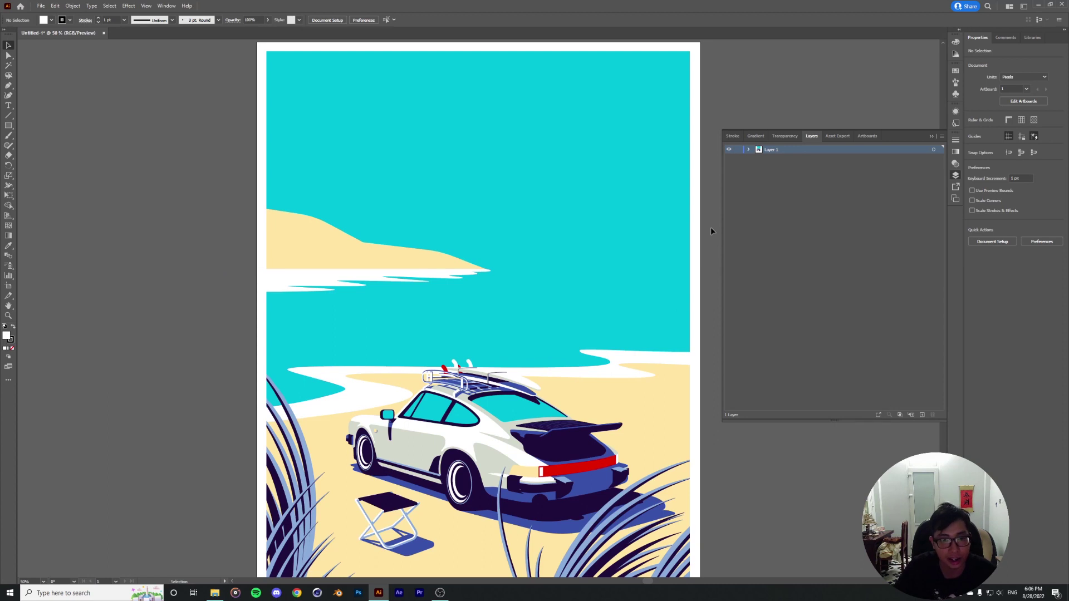
scroll(487, 279, "up", 4)
key("ctrl+equal")
key("ctrl+equal")
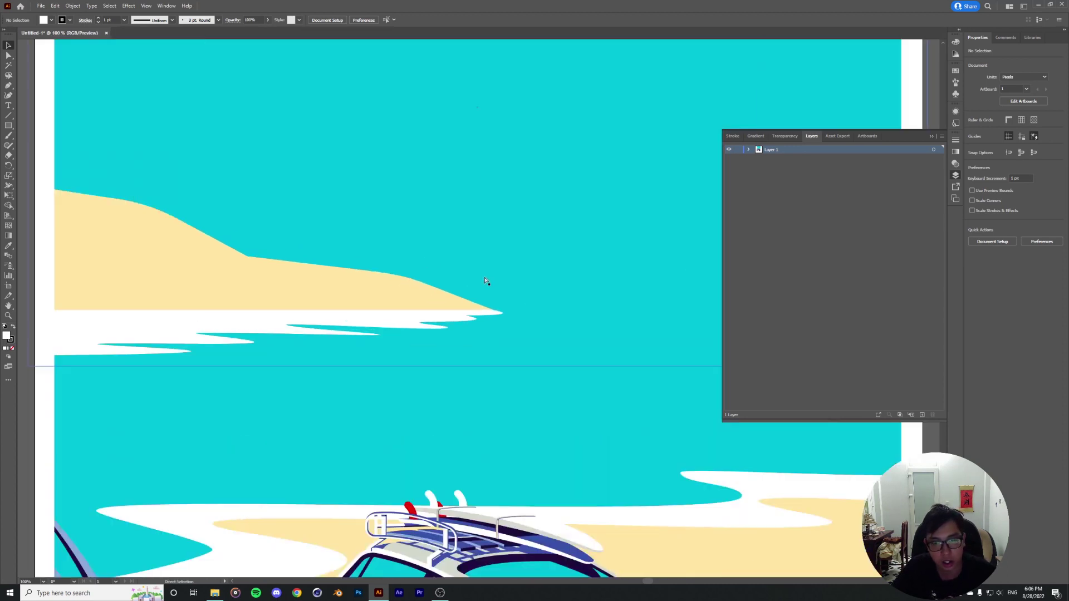
key("ctrl+equal")
left_click_drag(650, 581, 635, 582)
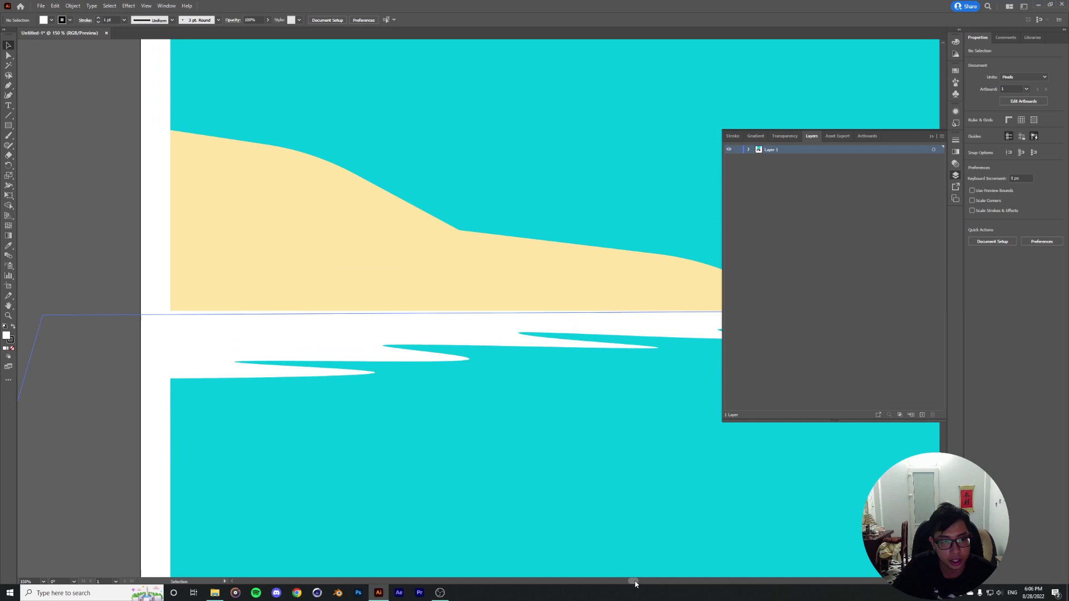
scroll(258, 337, "down", 2)
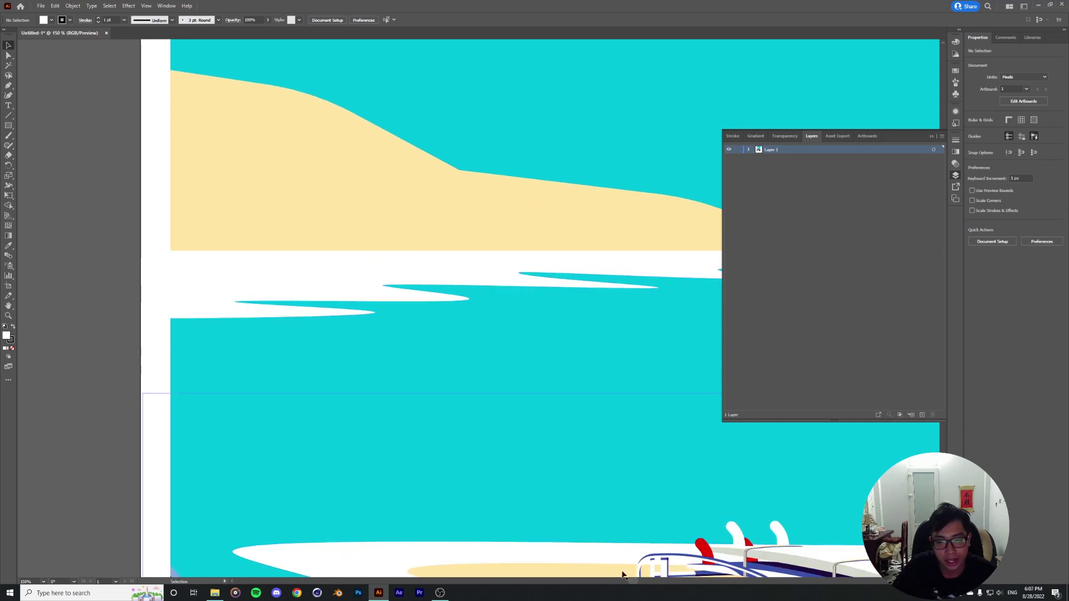
scroll(304, 287, "right", 3)
Select the clipped artwork and inspect the shoreline, the car's rear and the foreground grass.
left_click(290, 278)
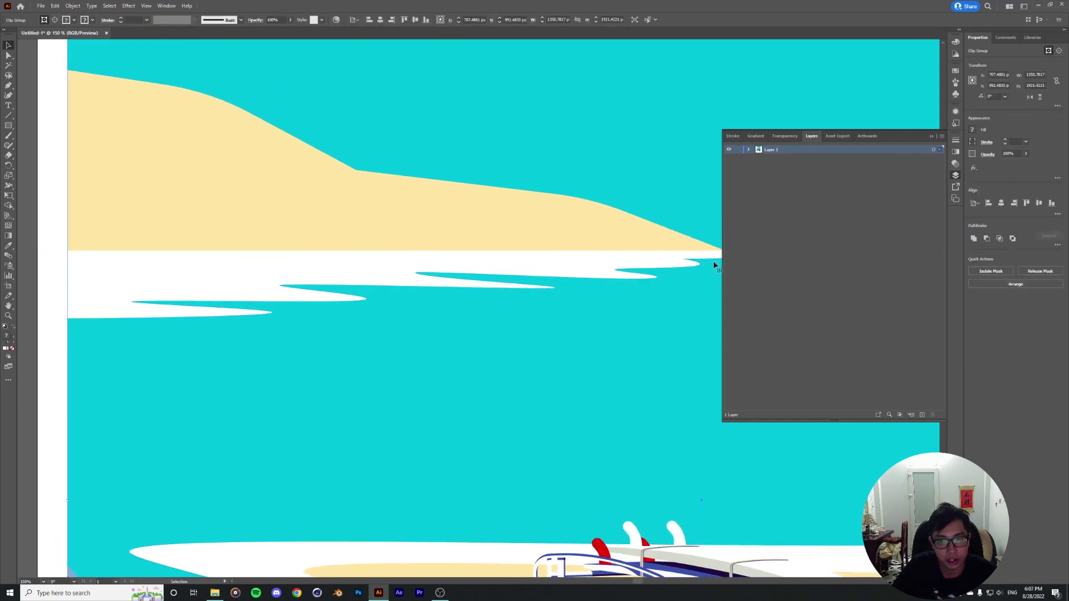
scroll(566, 369, "down", 5)
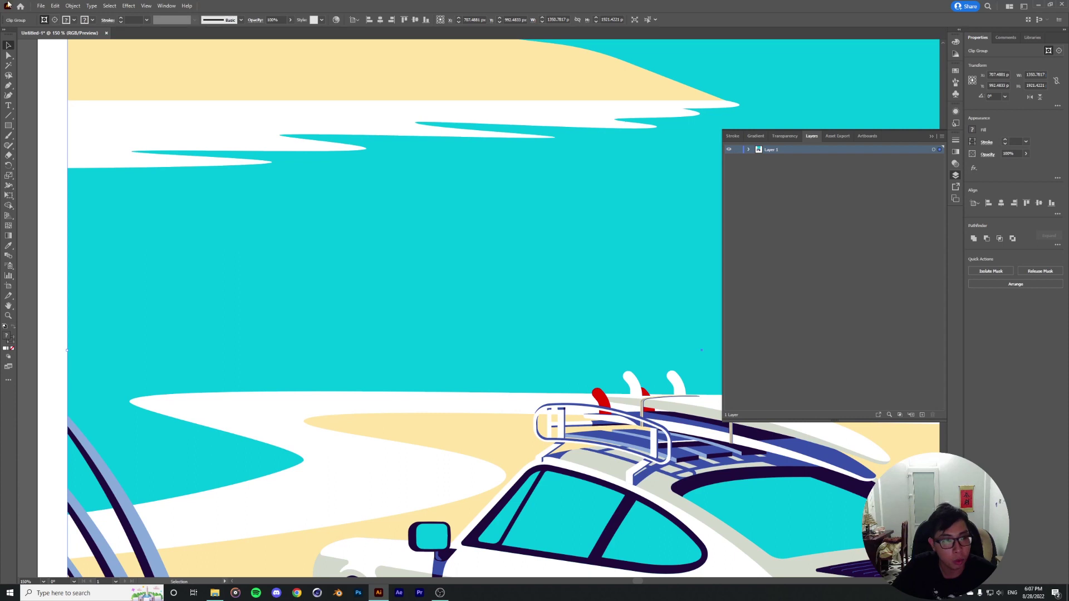
left_click(8, 56)
scroll(316, 444, "down", 2)
left_click_drag(640, 581, 664, 589)
scroll(602, 487, "down", 15)
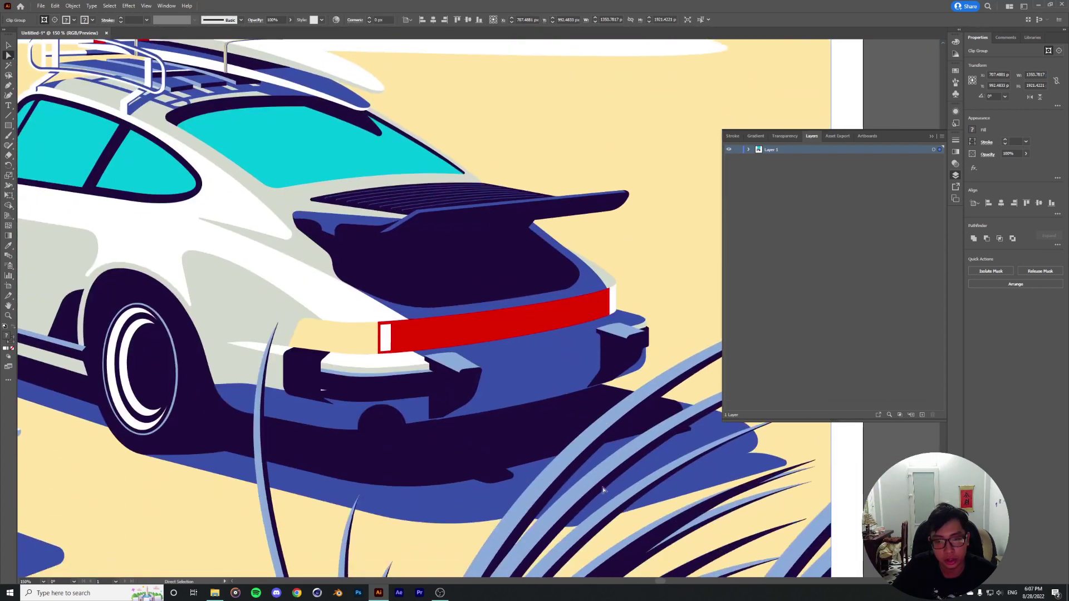
key("ctrl+0")
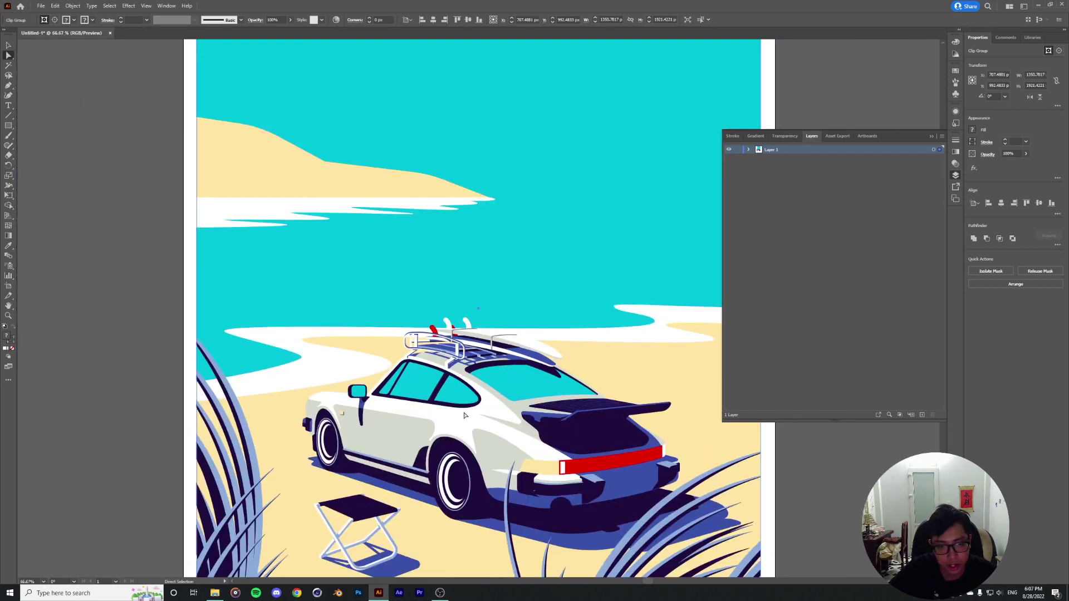
scroll(305, 510, "up", 3)
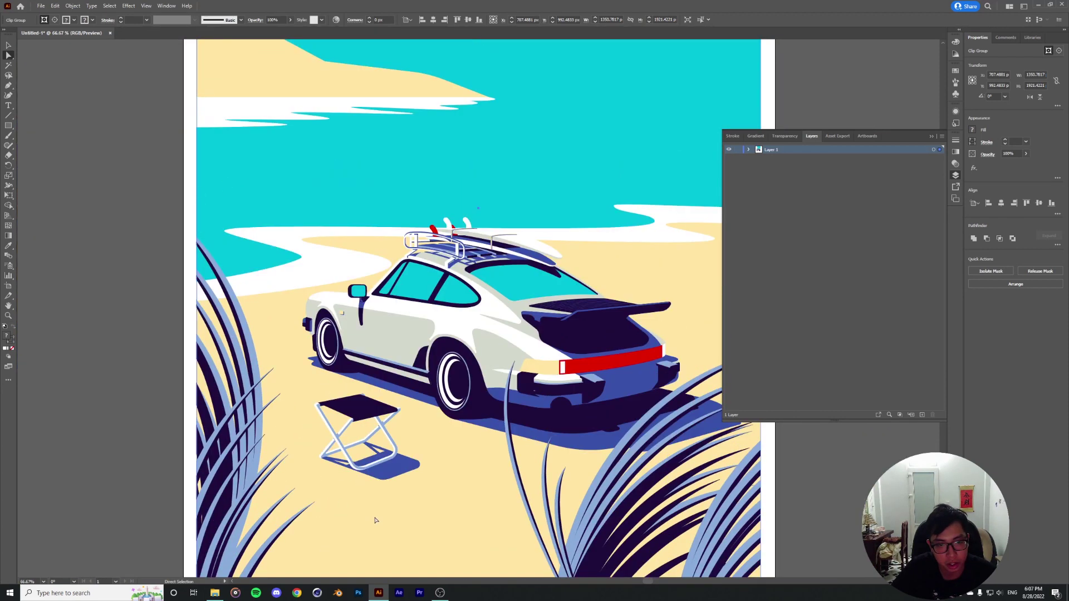
Create a layer named Waves_Far and move the distant white wave path from Layer 1's clip group into it.
left_click(748, 150)
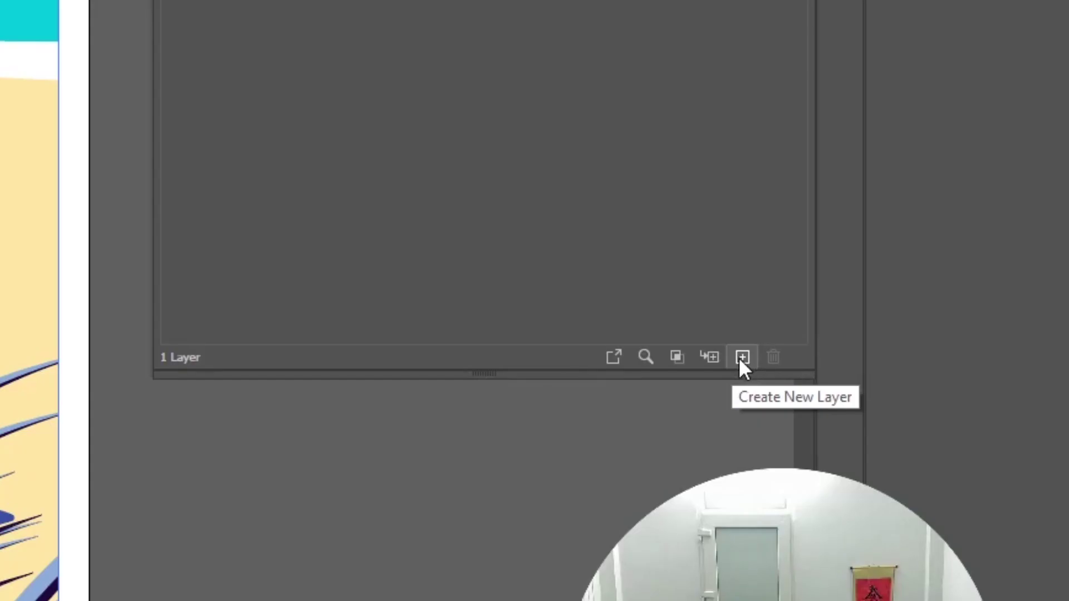
left_click(742, 358)
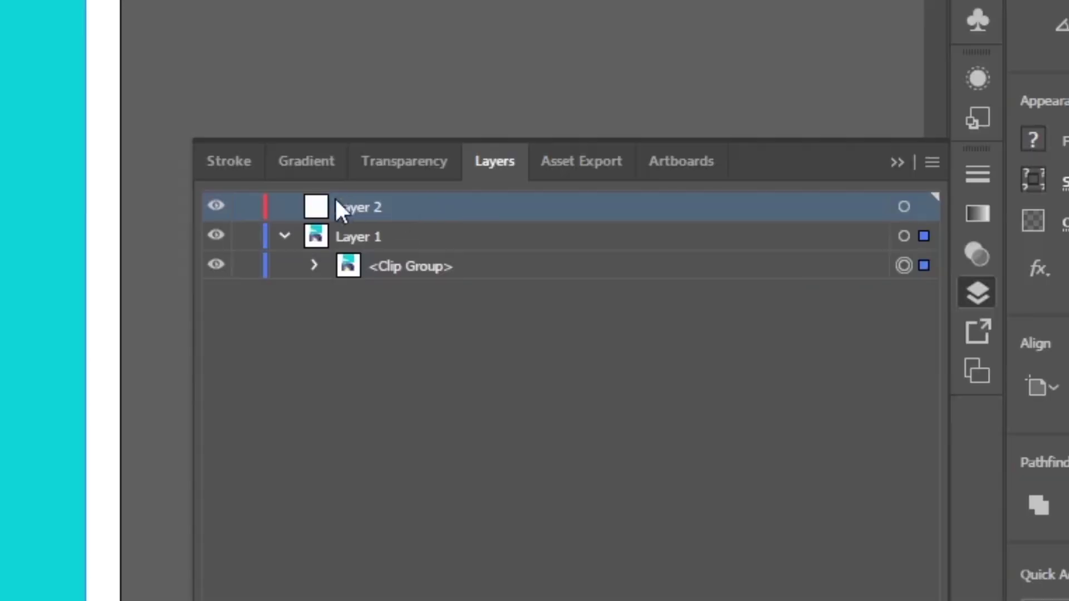
double_click(365, 201)
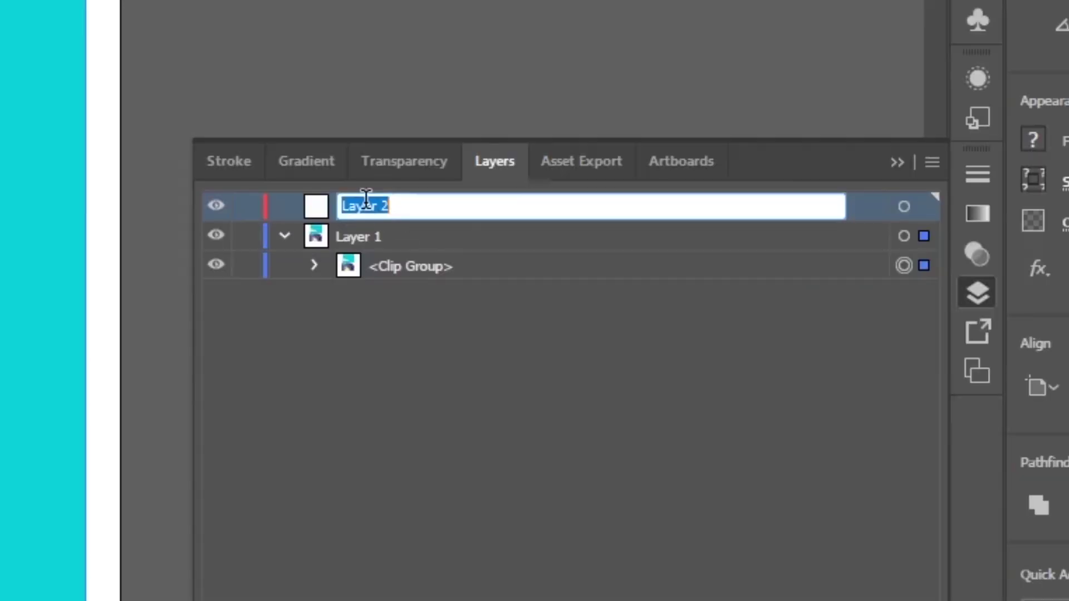
type("Waves_Far")
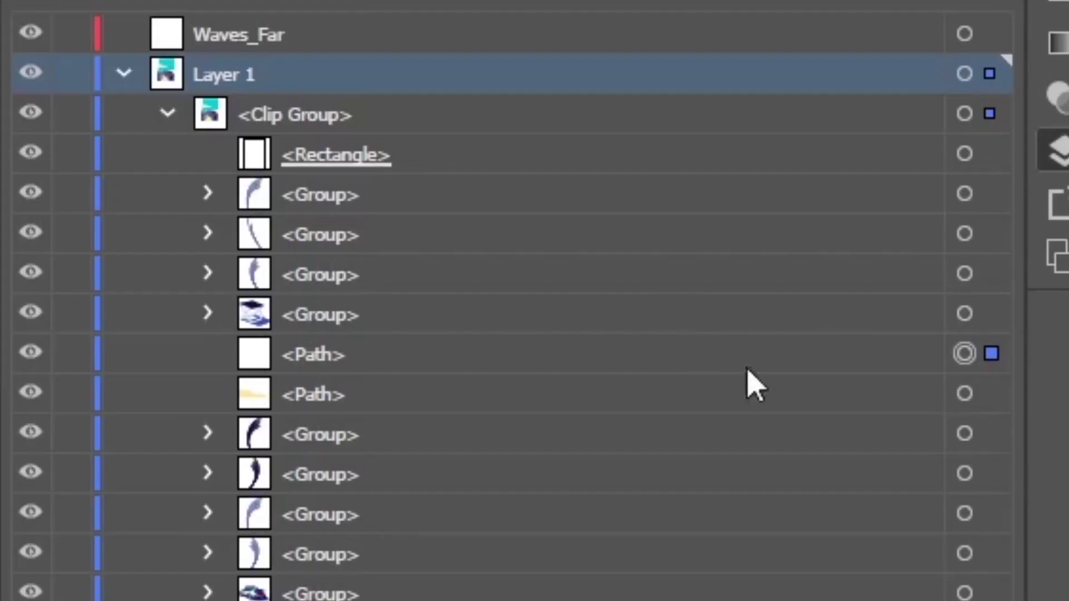
left_click(219, 354)
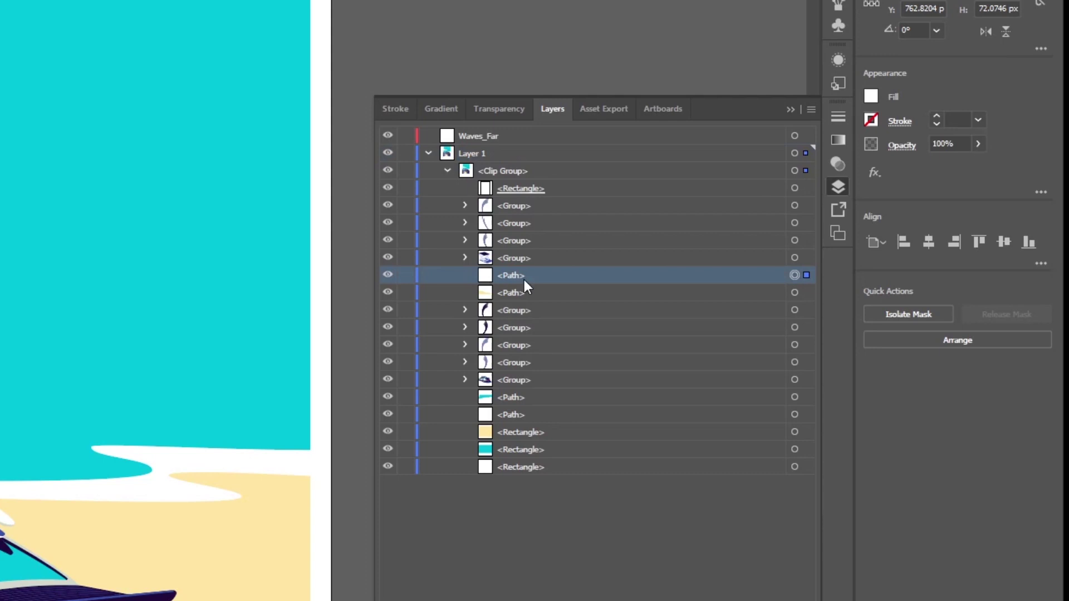
left_click_drag(523, 279, 488, 139)
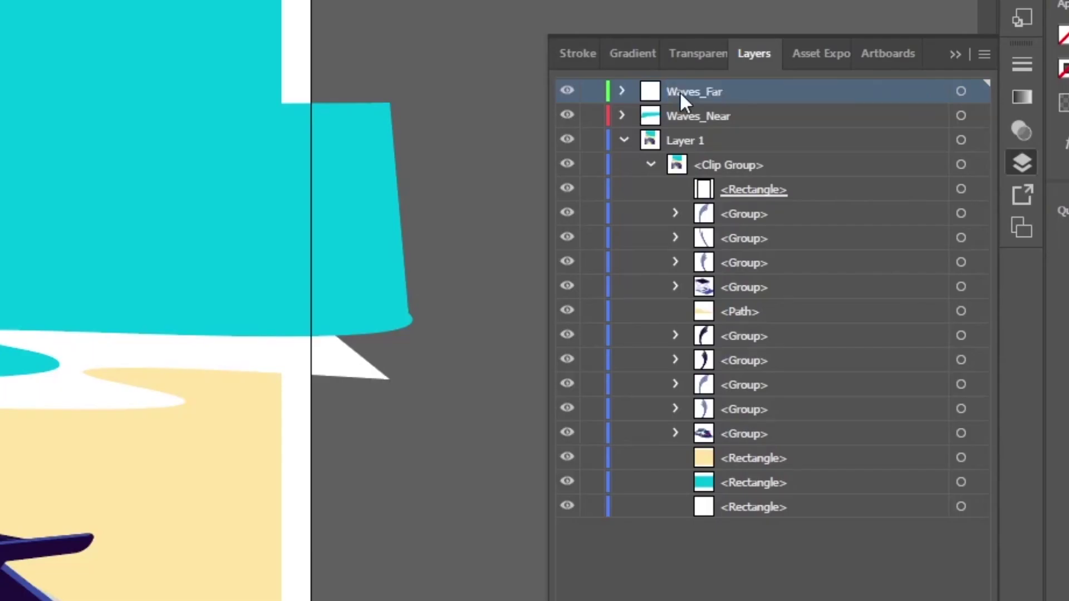
Create a layer named 911, move the car group into it, and place it between Waves_Far and Waves_Near.
key("ctrl+l")
double_click(769, 167)
type("911")
key("Return")
left_click(744, 458)
left_click_drag(729, 458, 678, 141)
left_click_drag(682, 141, 711, 103)
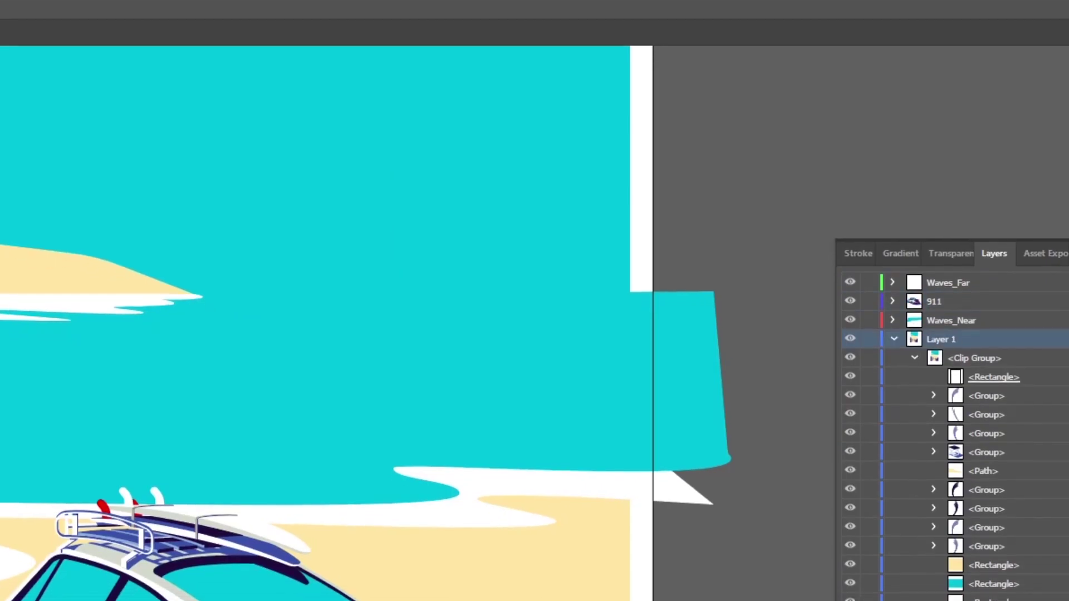
Create a layer named Grass_1 above Layer 1 and move the light right-hand grass group into it.
key("ctrl+l")
left_click(986, 396)
left_click_drag(986, 395, 941, 339)
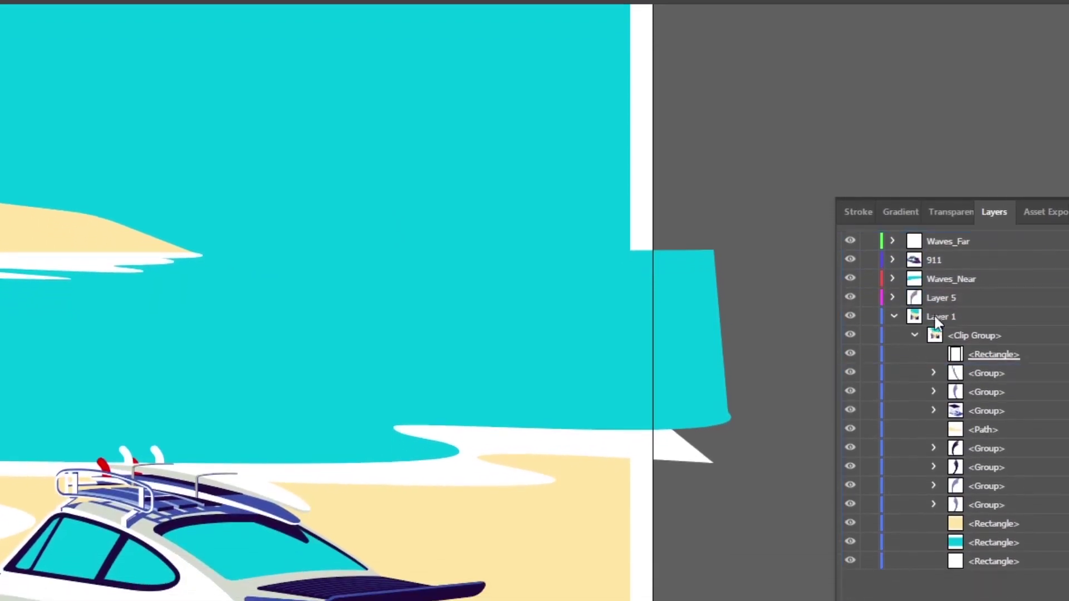
double_click(942, 339)
type("Grass_1")
key("Return")
Create a layer named Grass_Shadow_1 below Grass_1 and move the dark right-hand grass group into it.
key("ctrl+l")
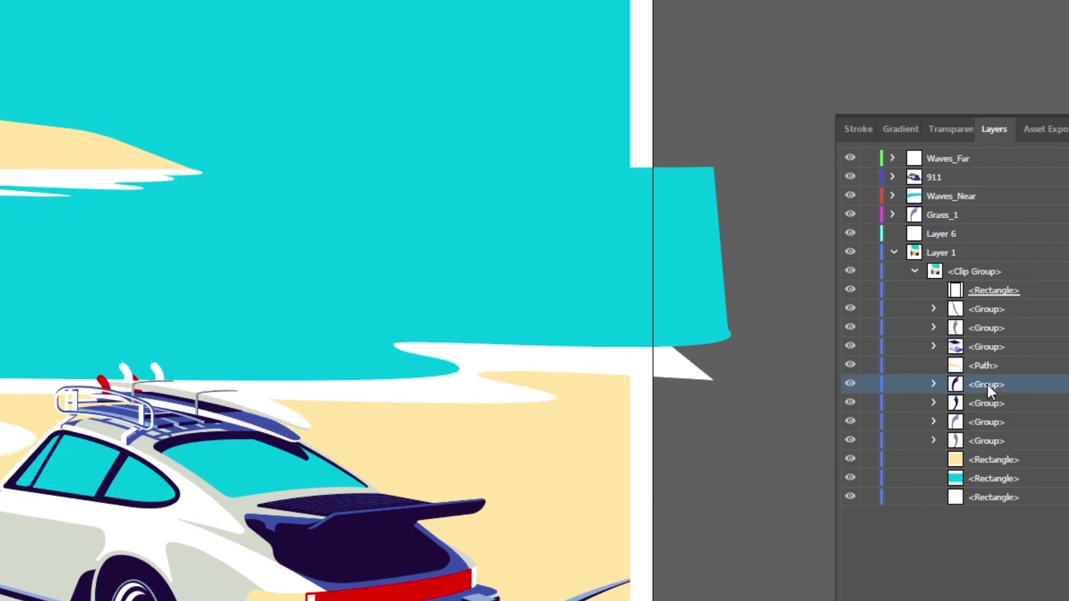
left_click_drag(986, 426, 972, 278)
double_click(972, 278)
type("Grass_Shadow_1")
key("Return")
Create a layer named Grass_2 below Grass_Shadow_1 and move the clip group's topmost remaining grass group into it.
key("ctrl+l")
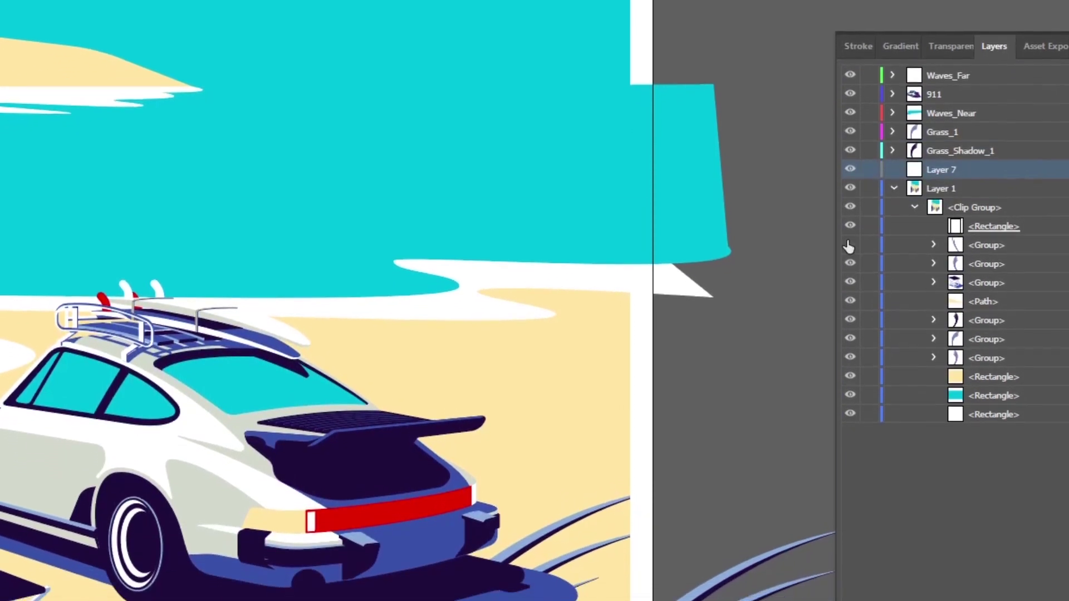
left_click_drag(847, 291, 971, 207)
double_click(942, 211)
type("Grass_2")
key("Return")
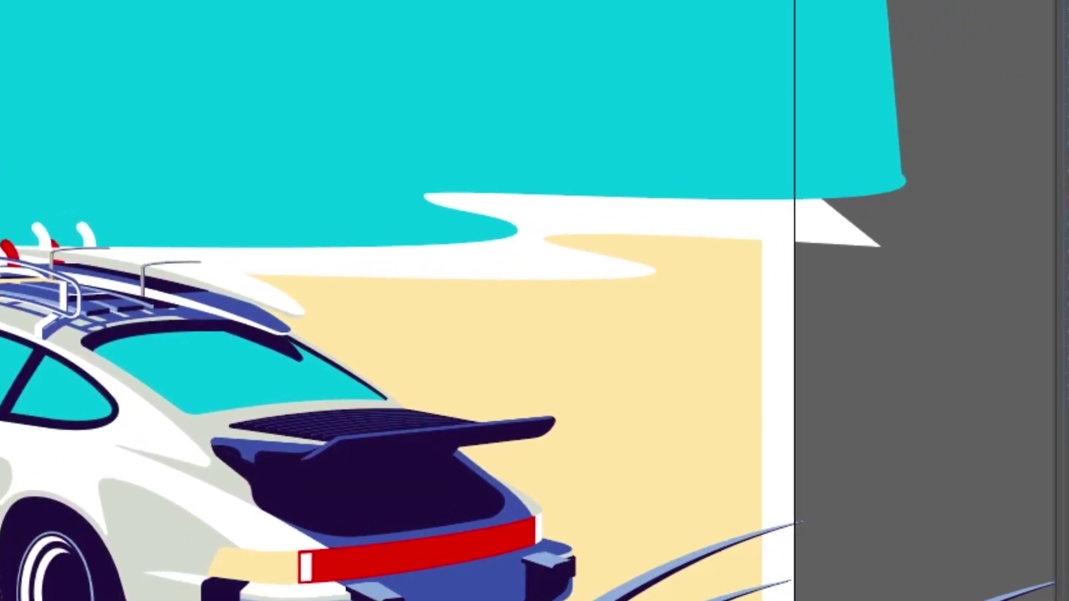
Create a new layer above Layer 1, move the clip group's topmost loose path into it, and name the layer Mountains.
key("Return")
left_click(1032, 230)
key("ctrl+l")
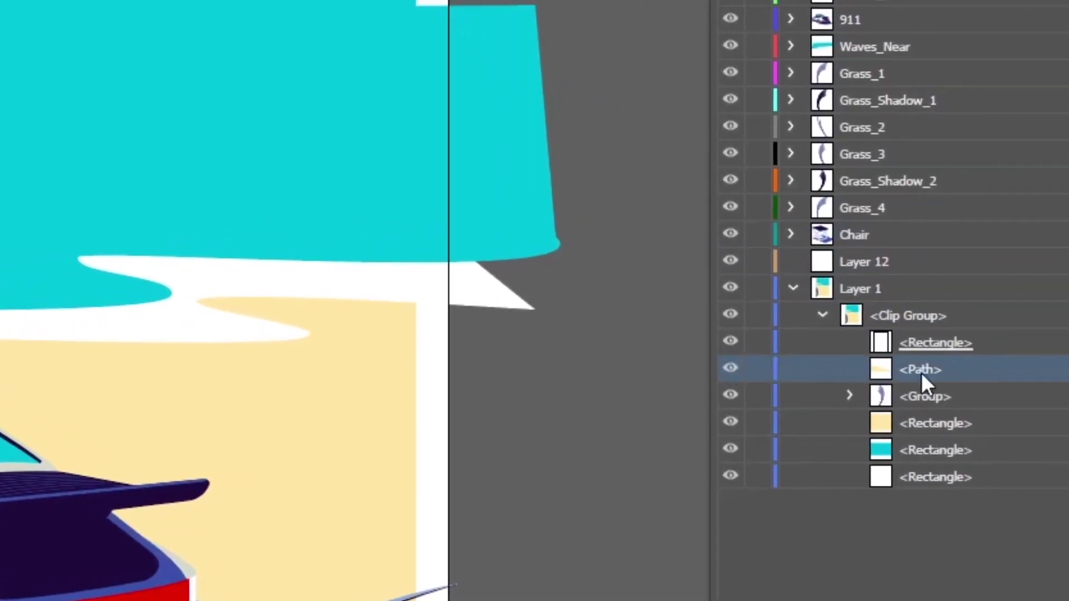
left_click_drag(921, 372, 863, 260)
double_click(863, 260)
type("Mountains")
Add one more empty layer and rename the remaining Layer 1 as BG.
left_click(1033, 230)
key("ctrl+l")
left_click(726, 425)
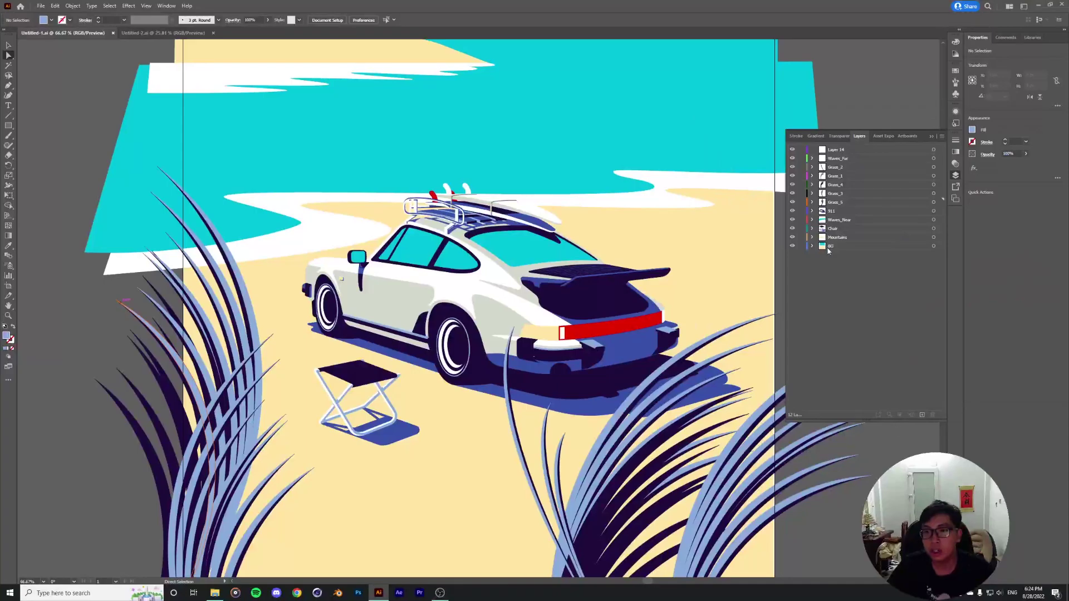
scroll(626, 247, "up", 5)
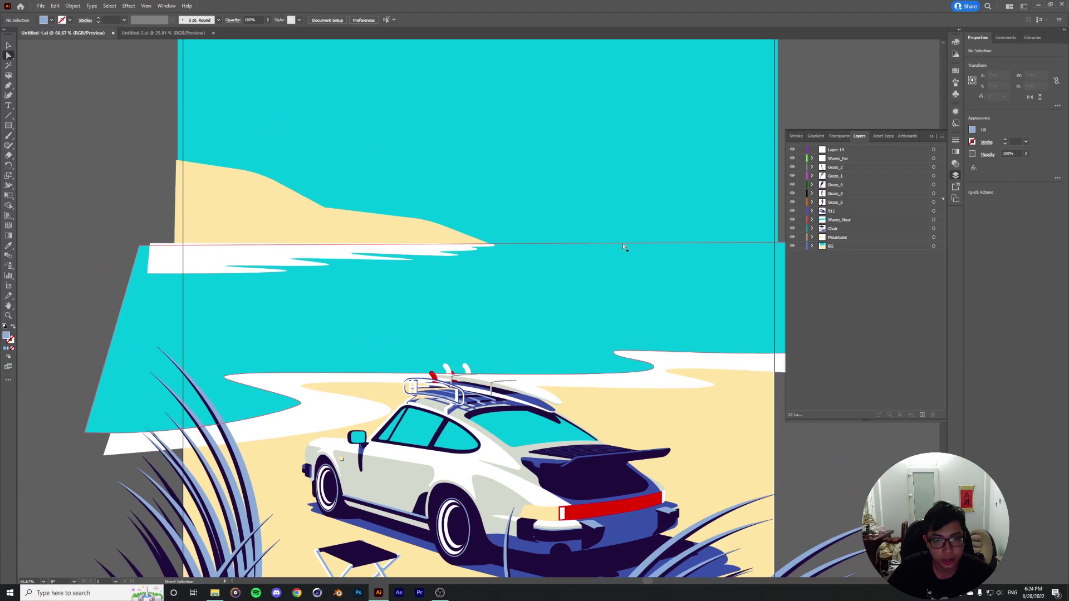
scroll(625, 285, "down", 4)
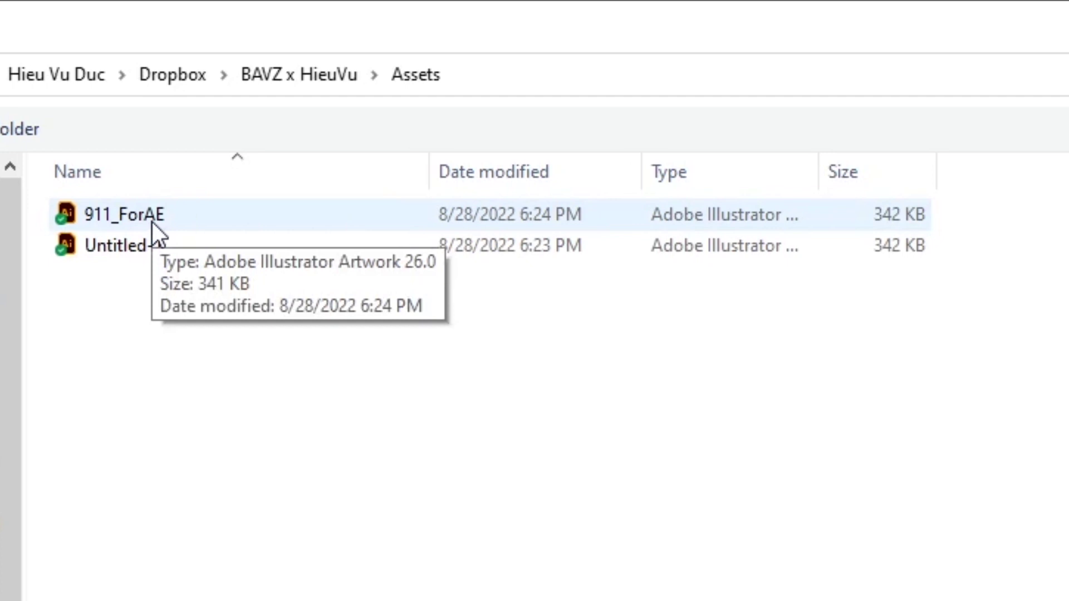
Switch to After Effects, import the 911_ForAE Illustrator file as a layered composition, and open that composition.
left_click(216, 219)
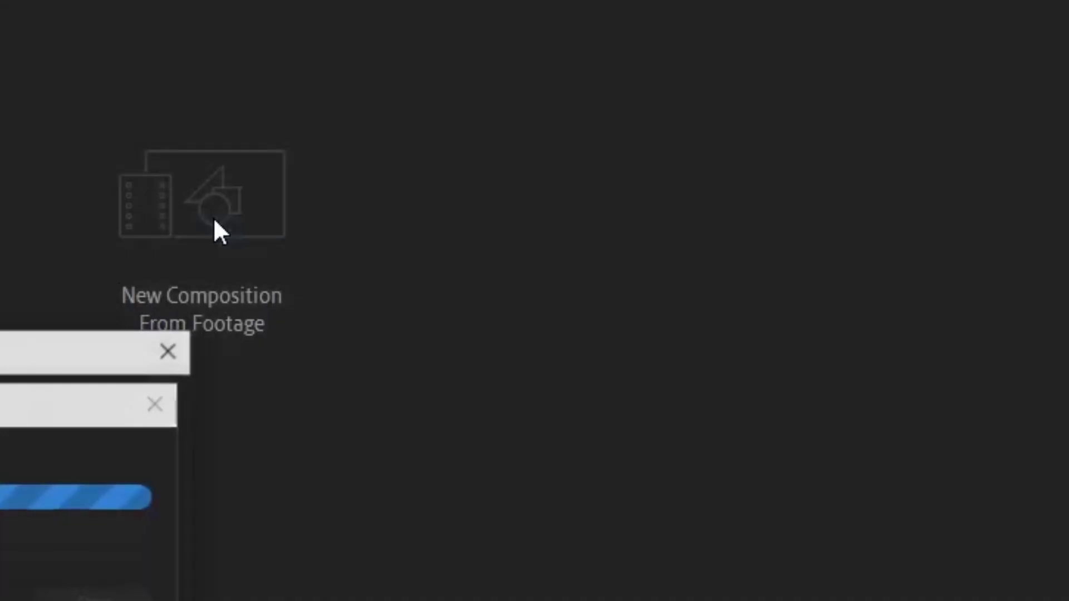
left_click(545, 330)
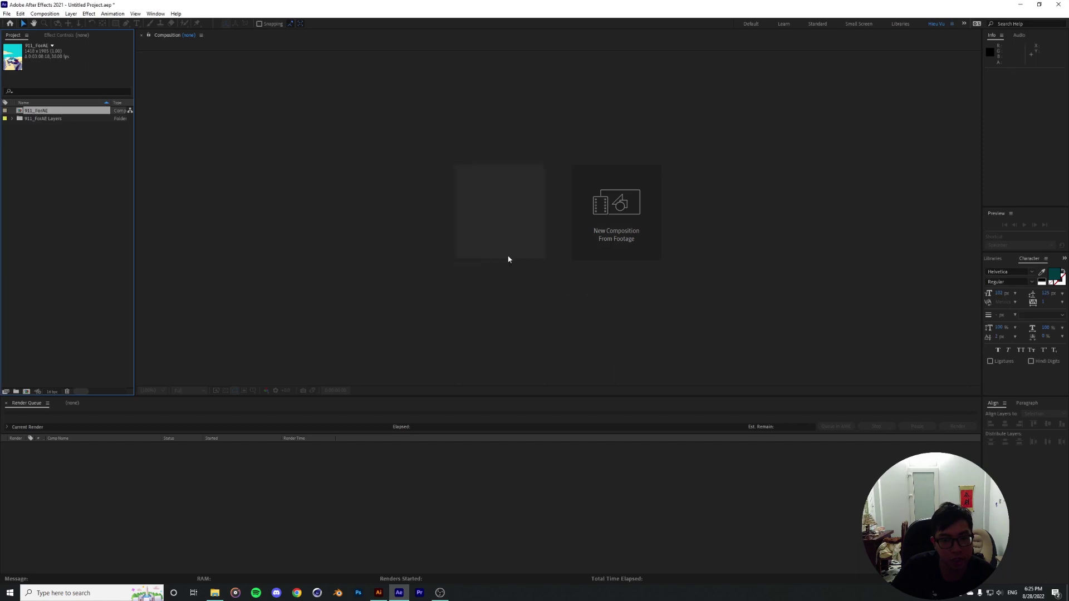
double_click(42, 113)
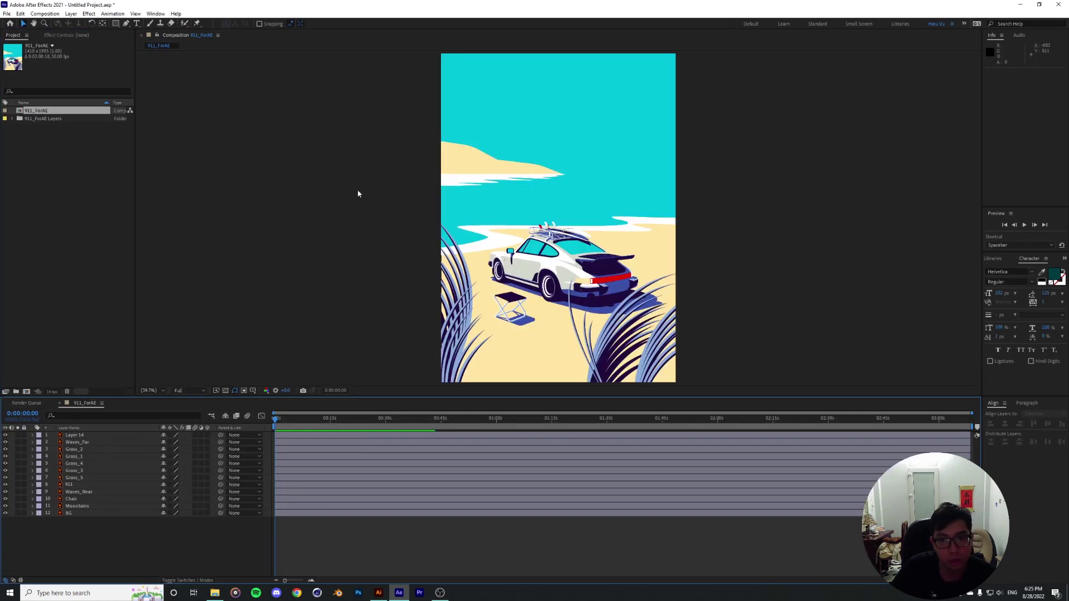
Examine the imported poster composition up close, covering the car, chair, waves, mountains and grass.
scroll(499, 273, "up", 5)
scroll(500, 272, "up", 1)
scroll(498, 272, "down", 2)
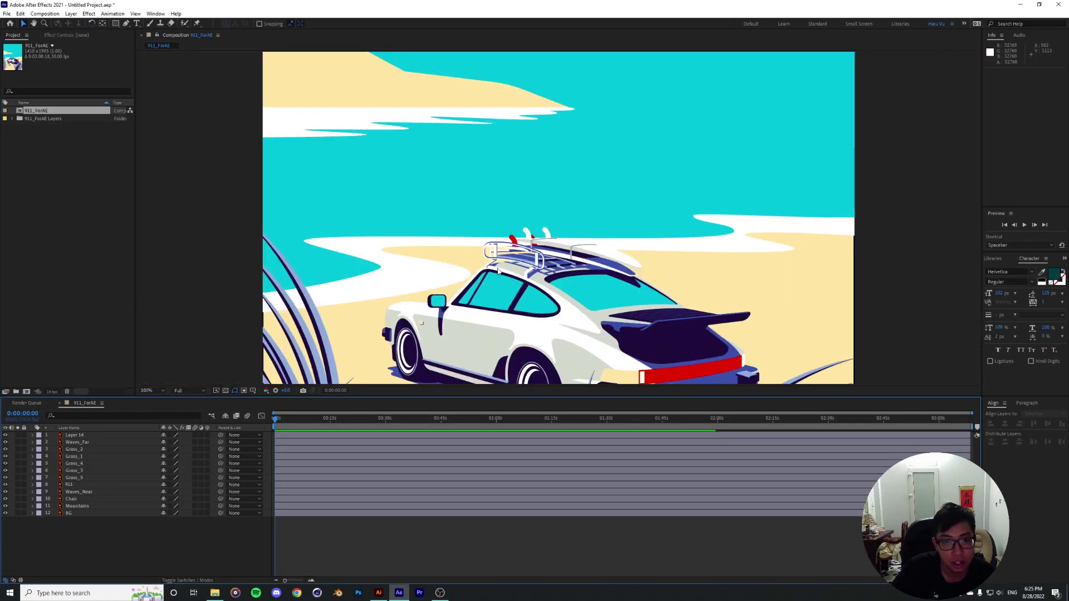
left_click_drag(492, 357, 457, 187)
left_click_drag(368, 367, 342, 356)
left_click_drag(429, 77, 412, 327)
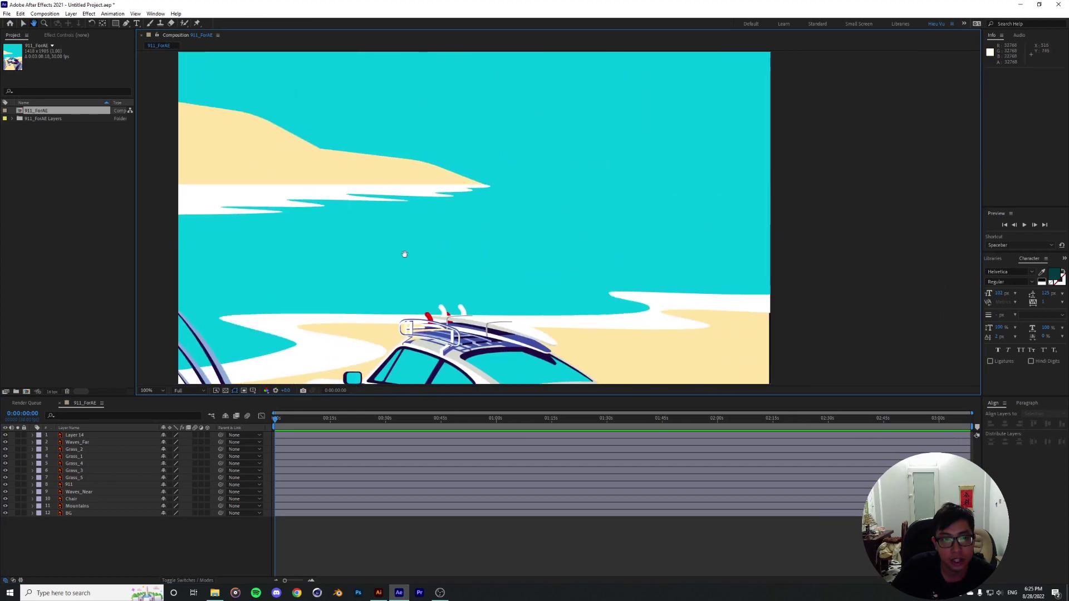
left_click_drag(339, 67, 441, 178)
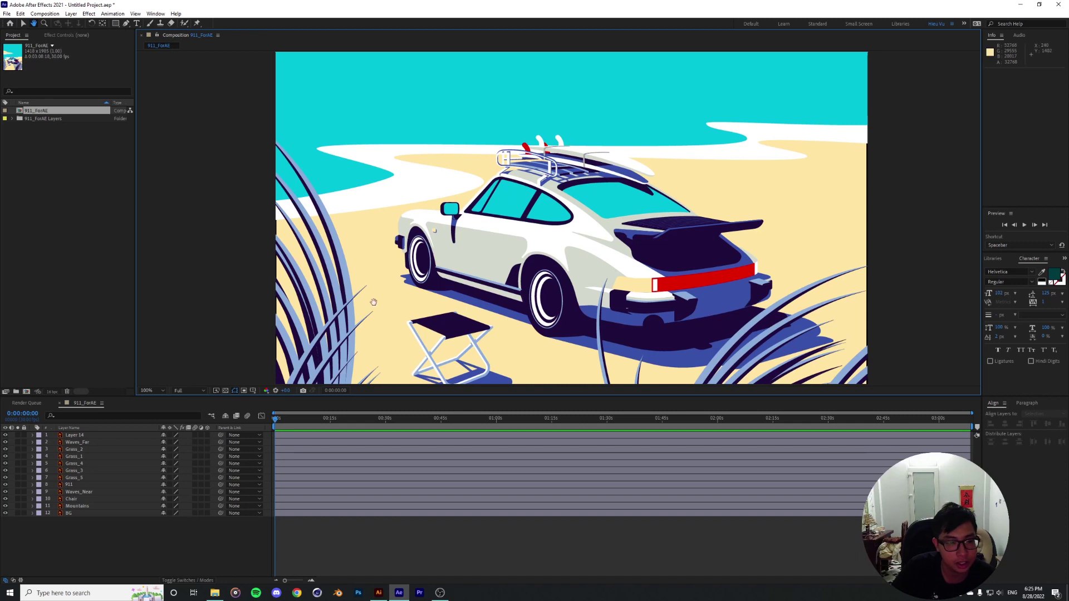
left_click_drag(645, 209, 653, 239)
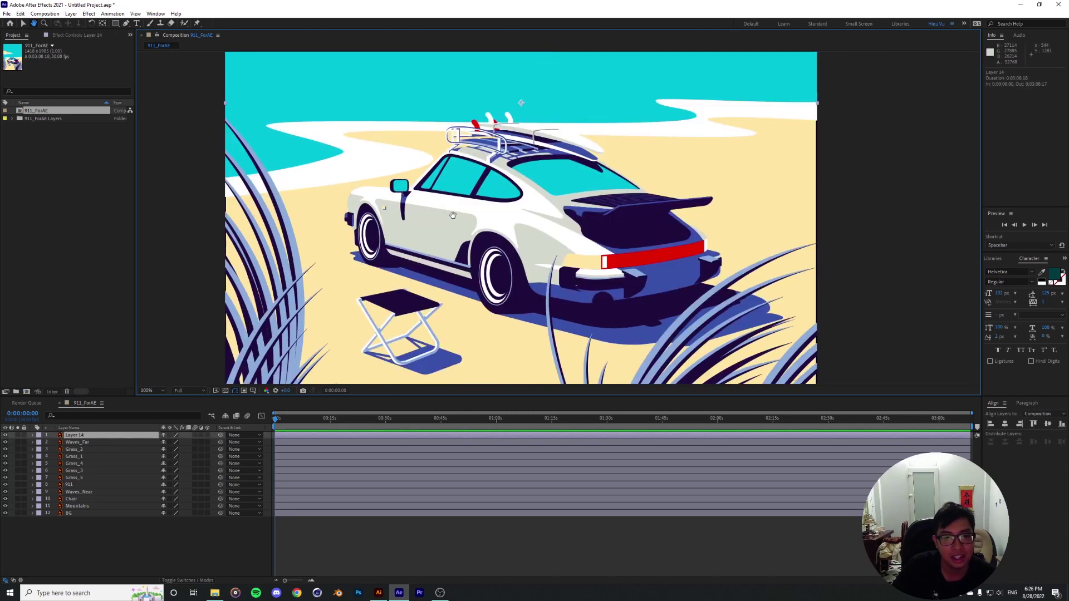
left_click_drag(490, 225, 489, 261)
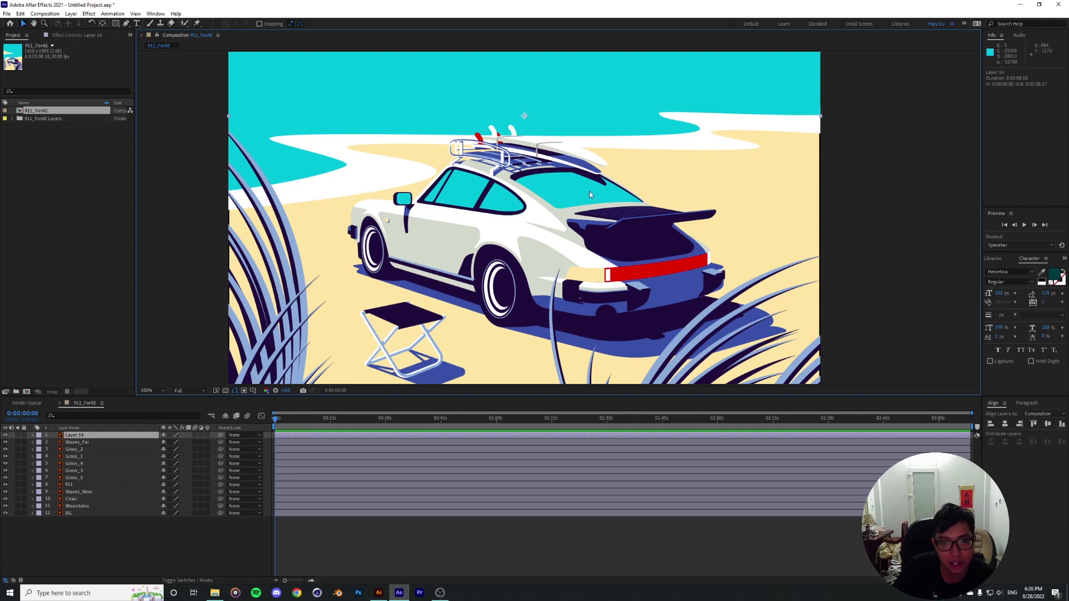
left_click_drag(534, 218, 616, 281)
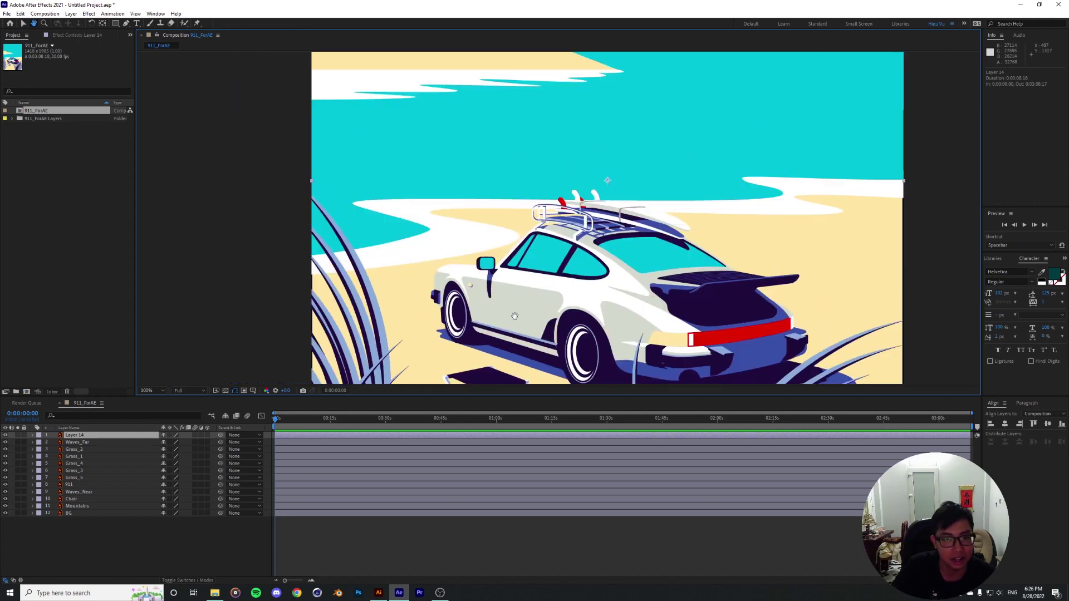
left_click_drag(571, 331, 517, 272)
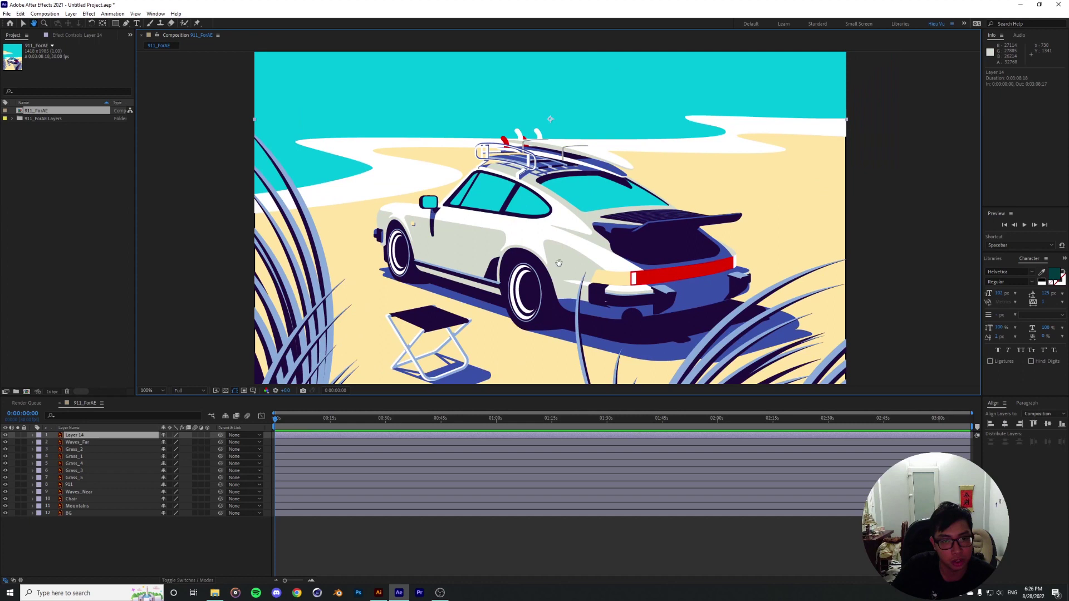
left_click_drag(469, 179, 486, 265)
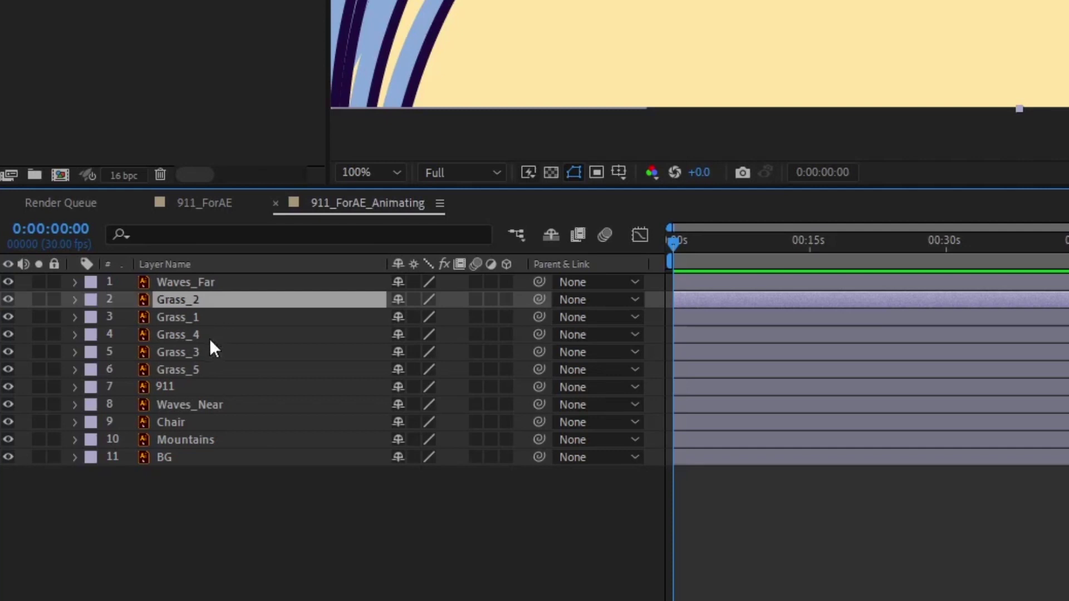
Step through the layers of 911_ForAE_Animating to check which clump of grass each Grass layer holds.
left_click(86, 463)
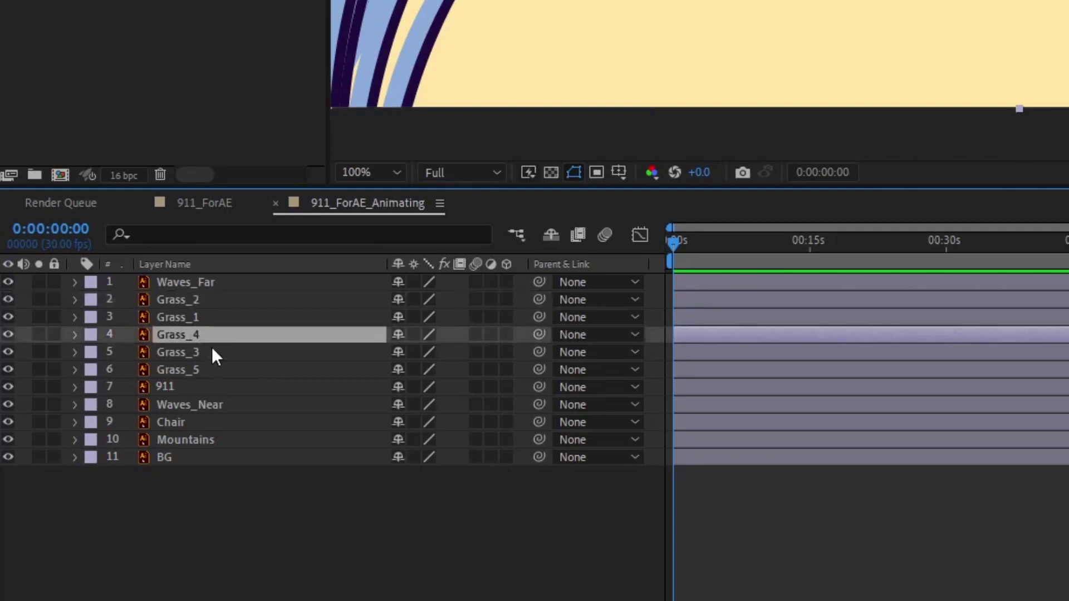
key("ctrl+Down")
key("ctrl+Down")
key("ctrl+Up")
key("ctrl+Up")
key("ctrl+Up")
key("ctrl+Up")
key("ctrl+Up")
key("ctrl+Down")
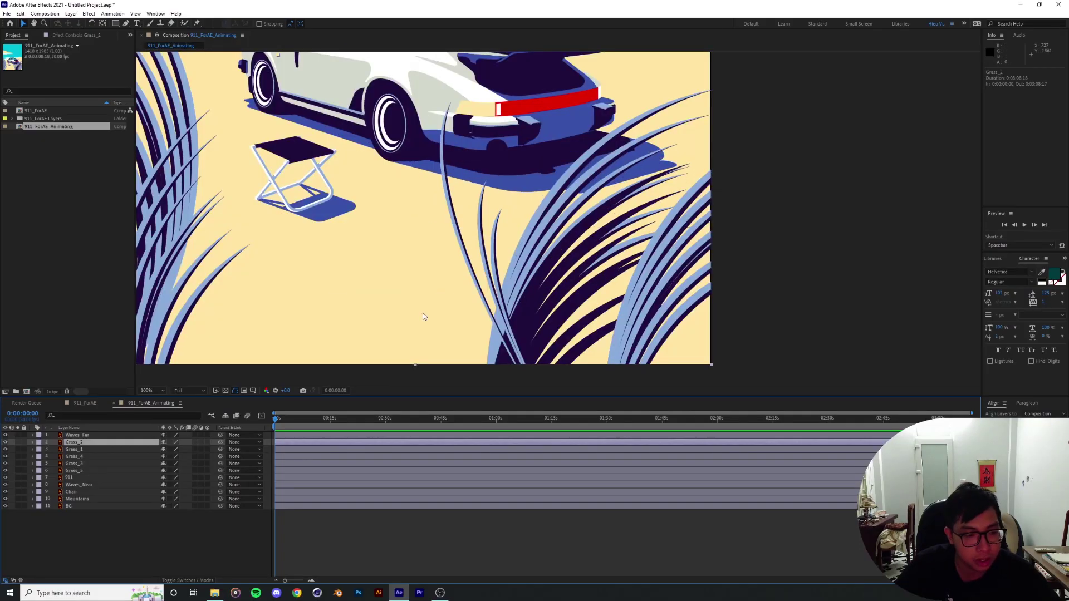
key("comma")
key("comma")
key("period")
key("period")
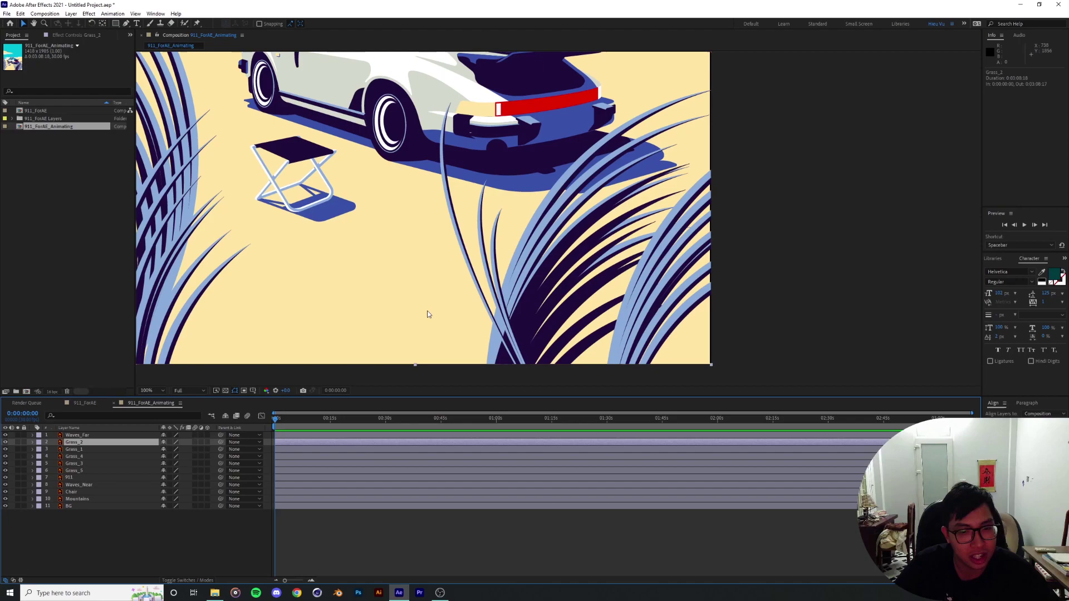
Convert the Grass_1 layer into an editable shape layer with Create Shapes from Vector Layer.
left_click(82, 450)
key("comma")
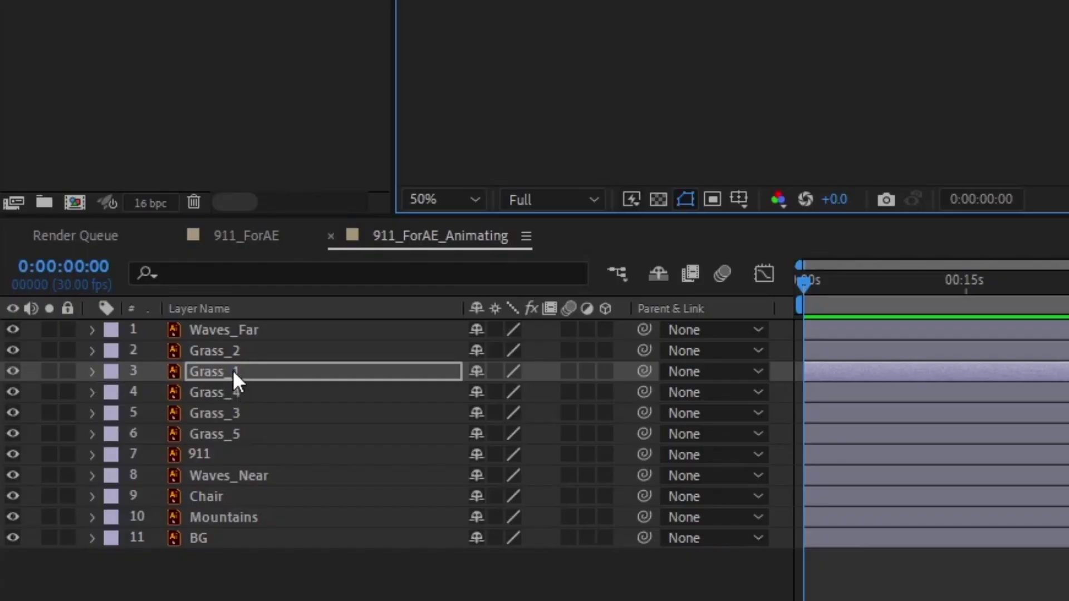
right_click(233, 370)
mouse_move(376, 177)
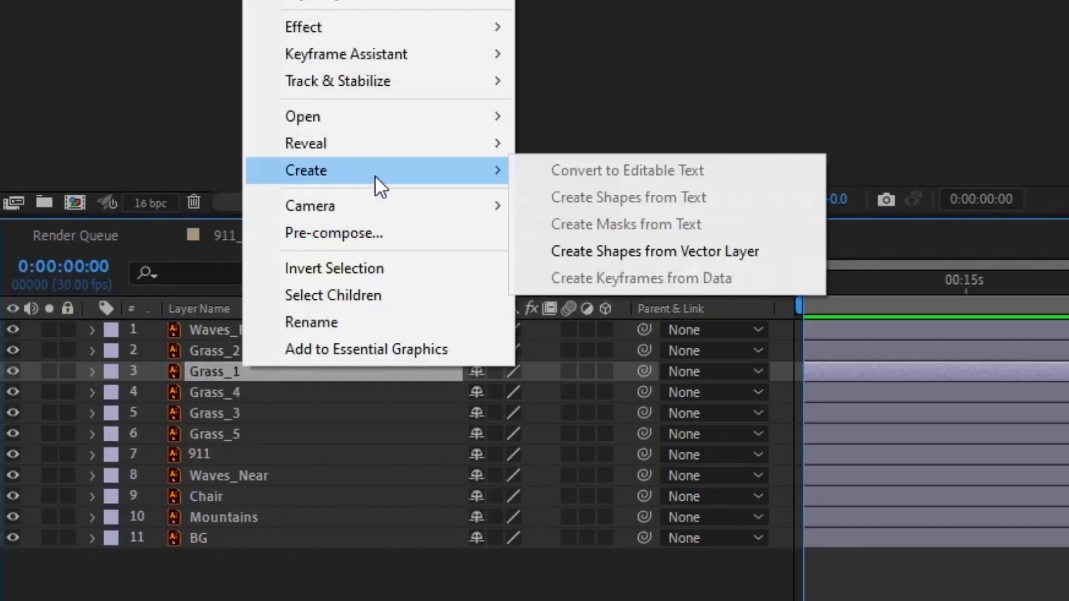
left_click(640, 251)
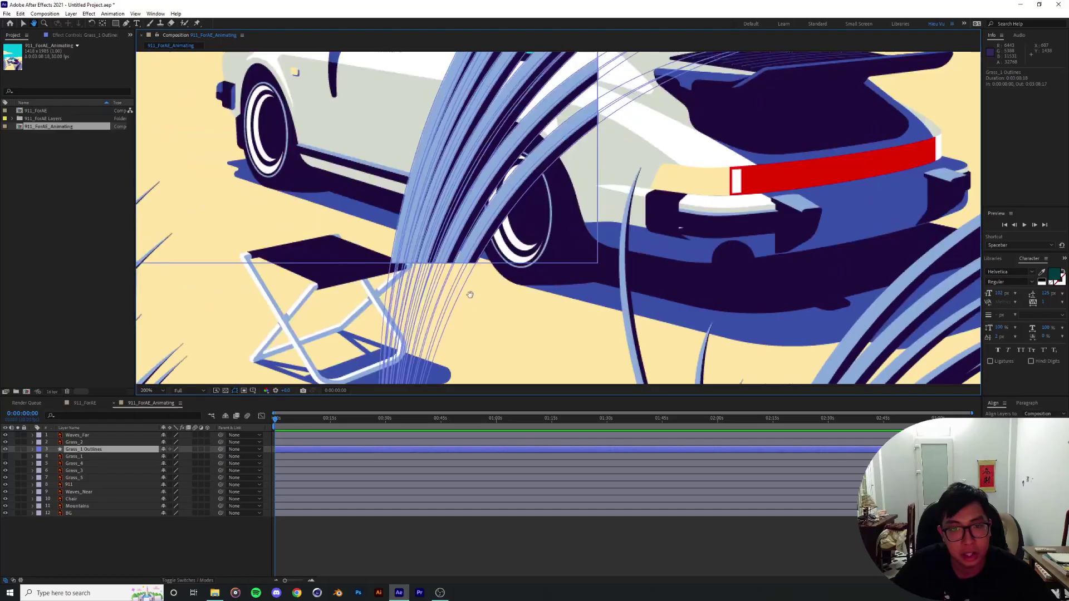
Move the Grass_1 Outlines layer up and to the right over the car and examine the edges of its blades.
left_click_drag(470, 294, 378, 363)
left_click_drag(482, 307, 496, 258)
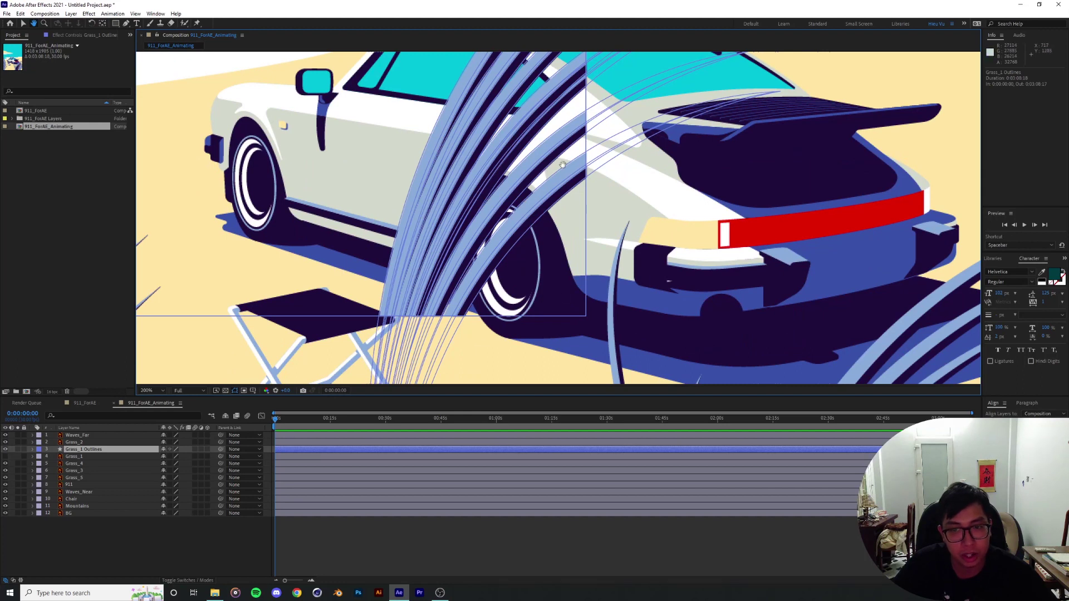
left_click_drag(564, 121, 533, 203)
scroll(592, 118, "down", 1)
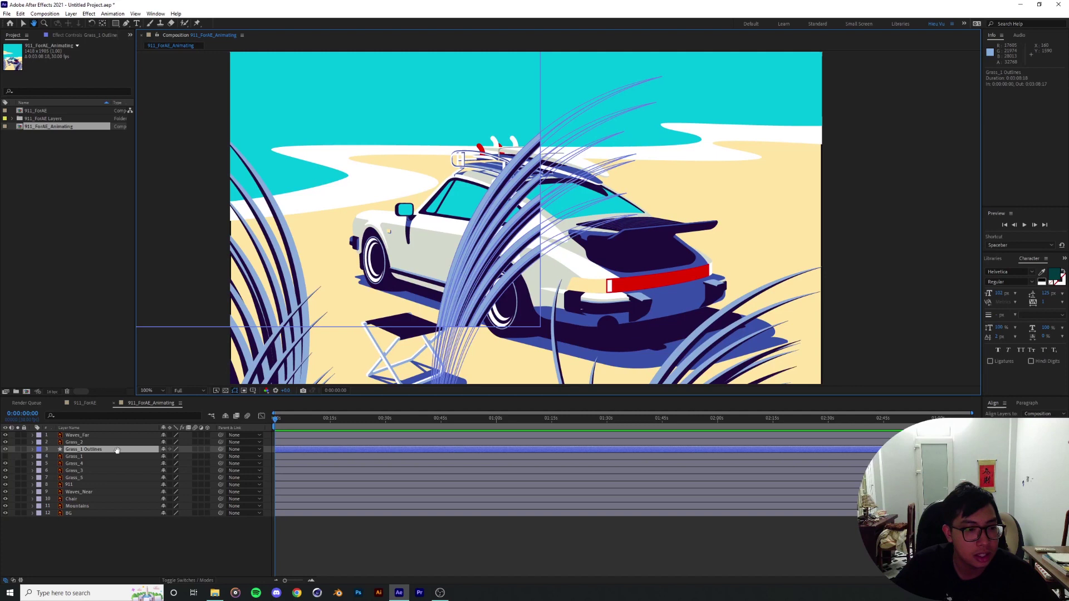
scroll(558, 218, "down", 2)
key("v")
left_click_drag(642, 317, 670, 281)
scroll(574, 189, "up", 2)
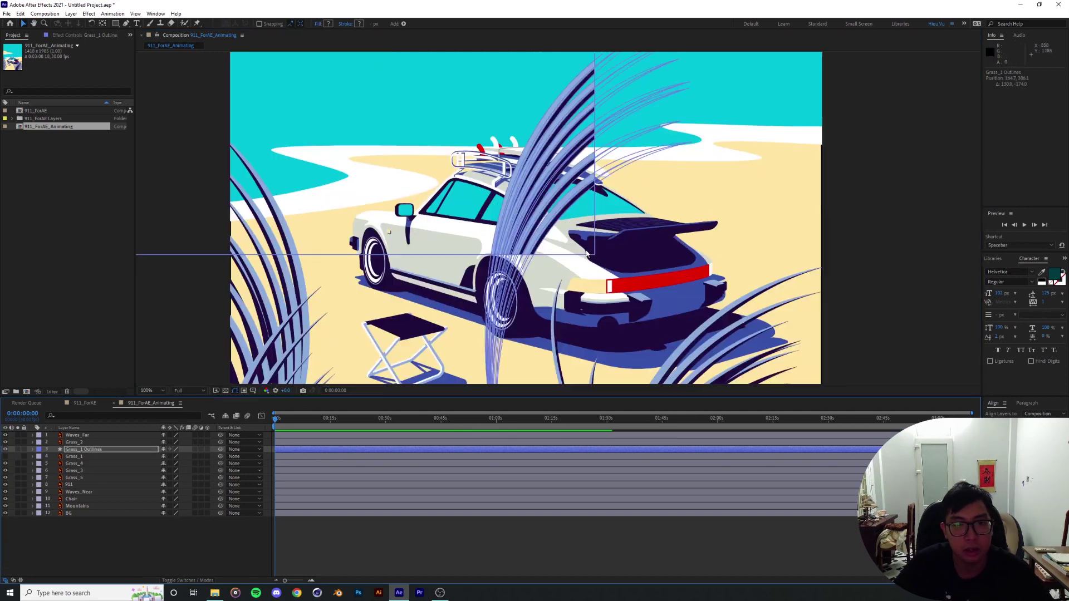
scroll(562, 245, "down", 1)
left_click_drag(561, 248, 545, 306)
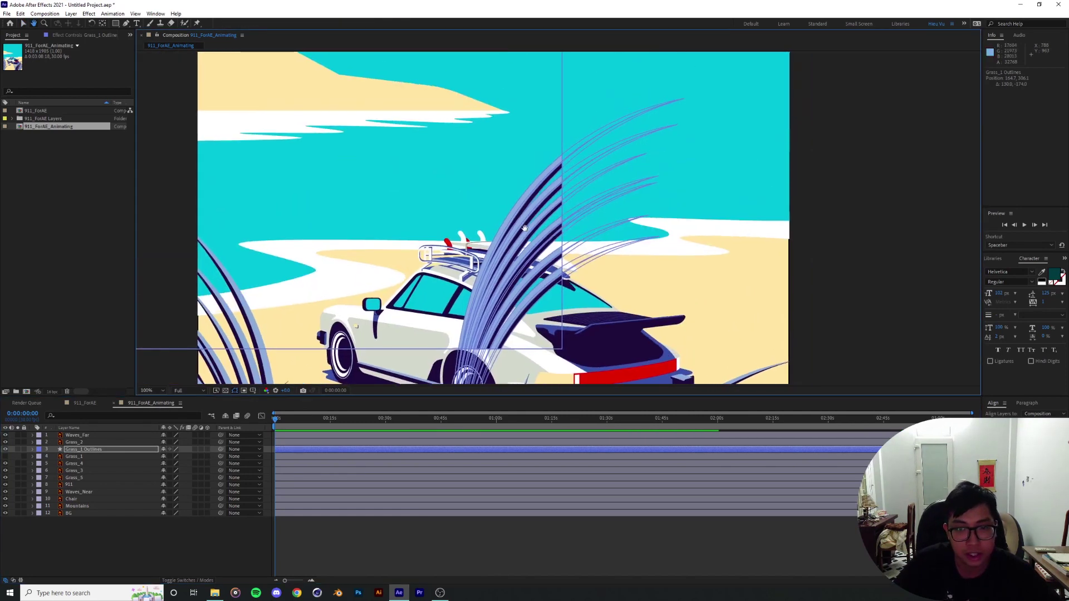
Expand the Contents of Grass_1 Outlines, compare Group 1's paths by toggling the visibility of Path 1, and select Path 2.
left_click(32, 449)
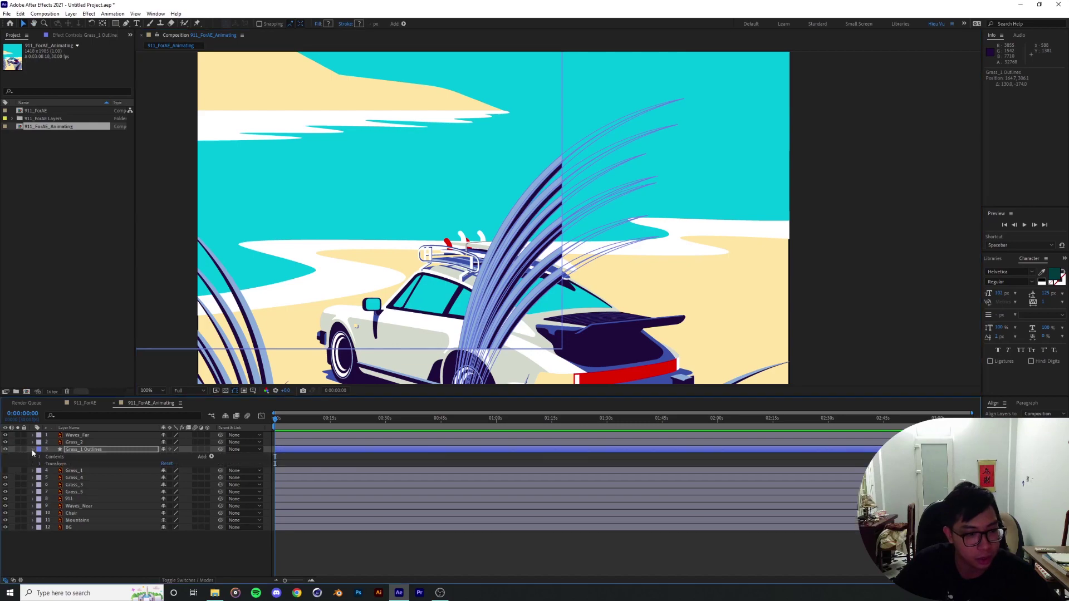
left_click(40, 457)
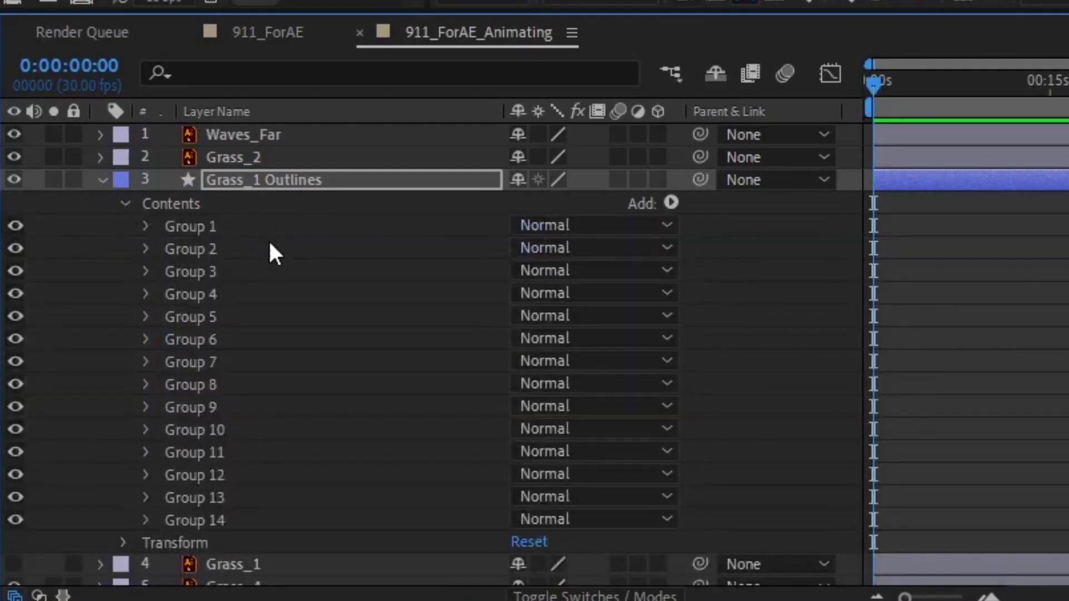
left_click(196, 224)
left_click(146, 226)
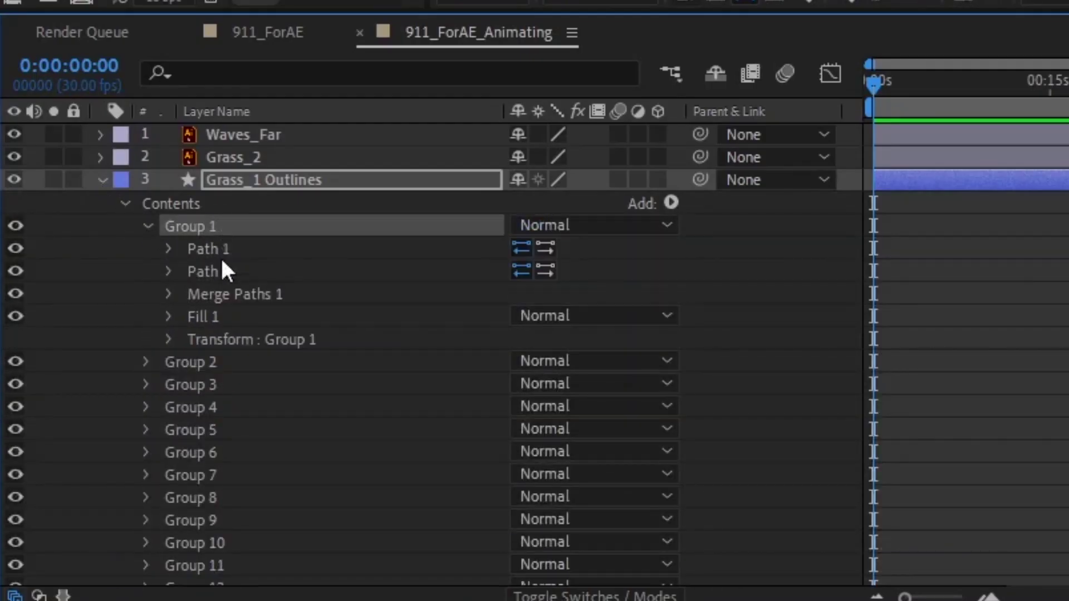
left_click(223, 273)
left_click(206, 250)
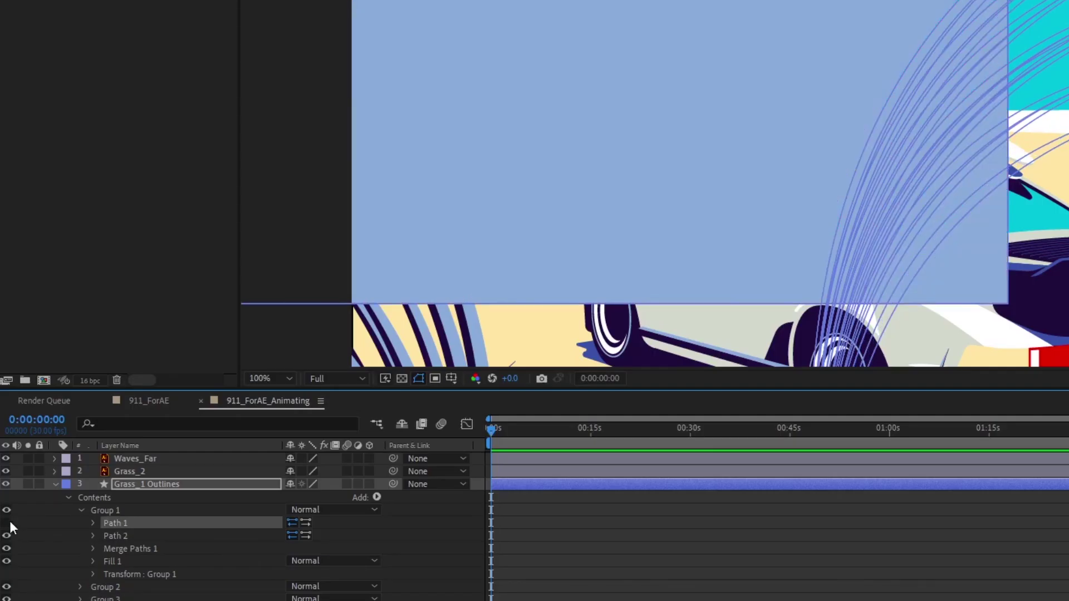
left_click(7, 523)
left_click(109, 535)
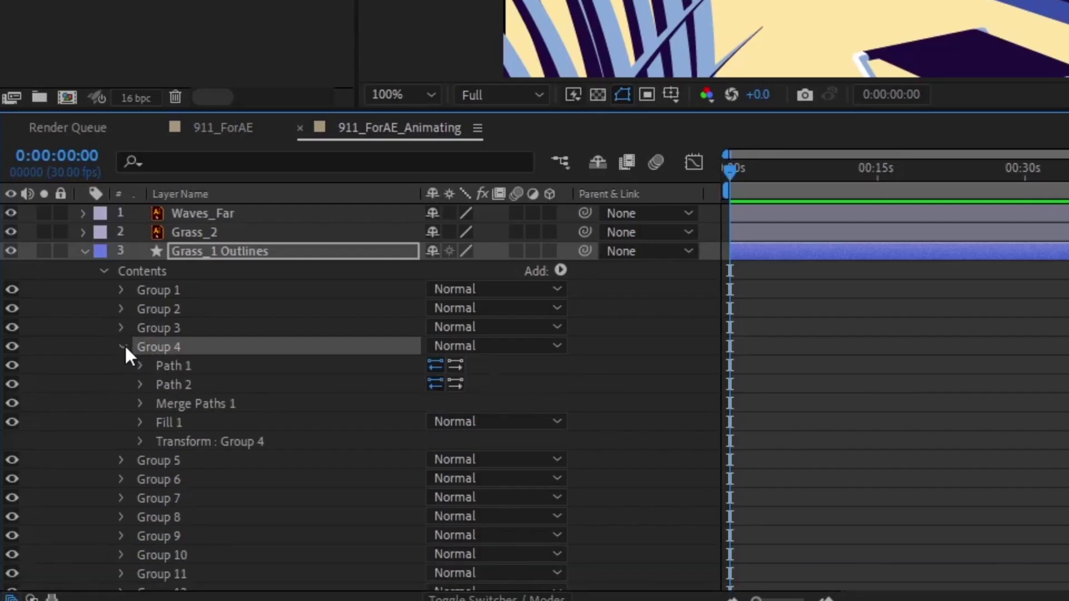
Delete Path 2 from Group 4 of Grass_1 Outlines and collapse the group.
left_click(183, 383)
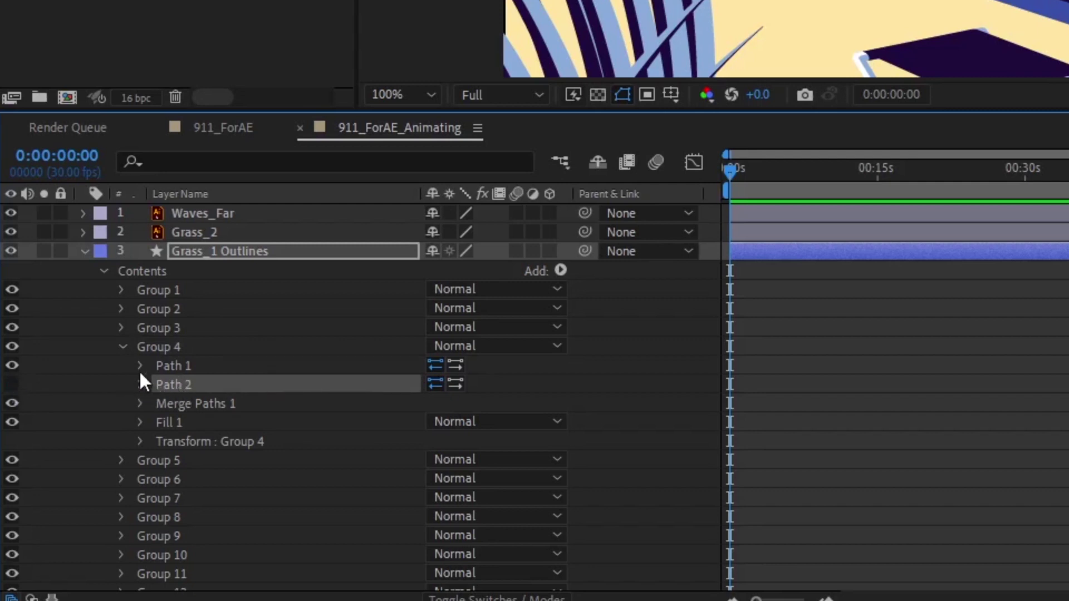
key("Delete")
left_click(121, 346)
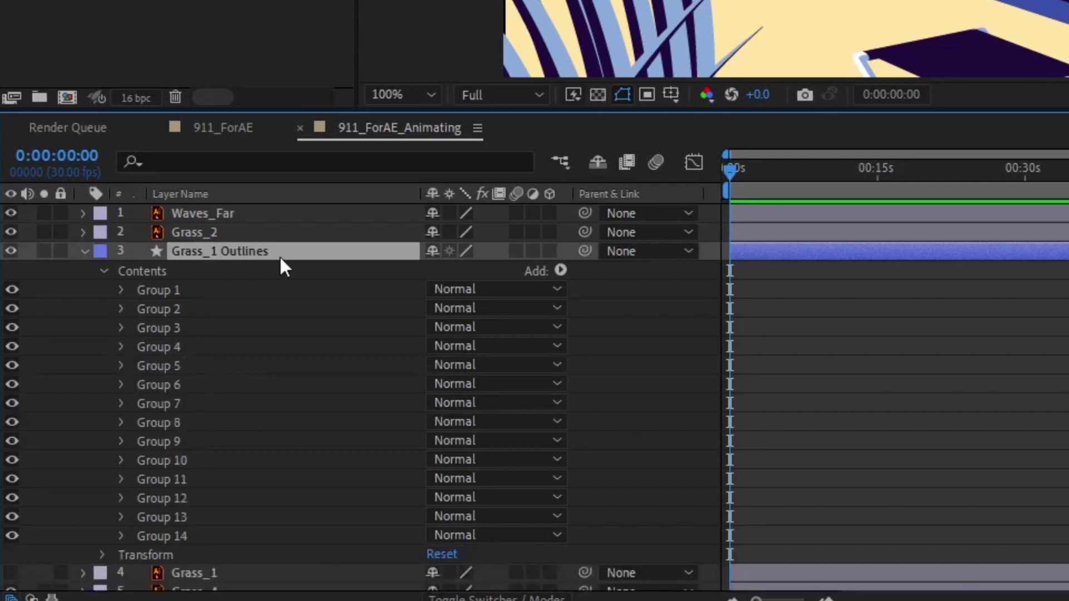
Filter the timeline to show only the properties matching "path 2".
left_click(207, 162)
type("path 2")
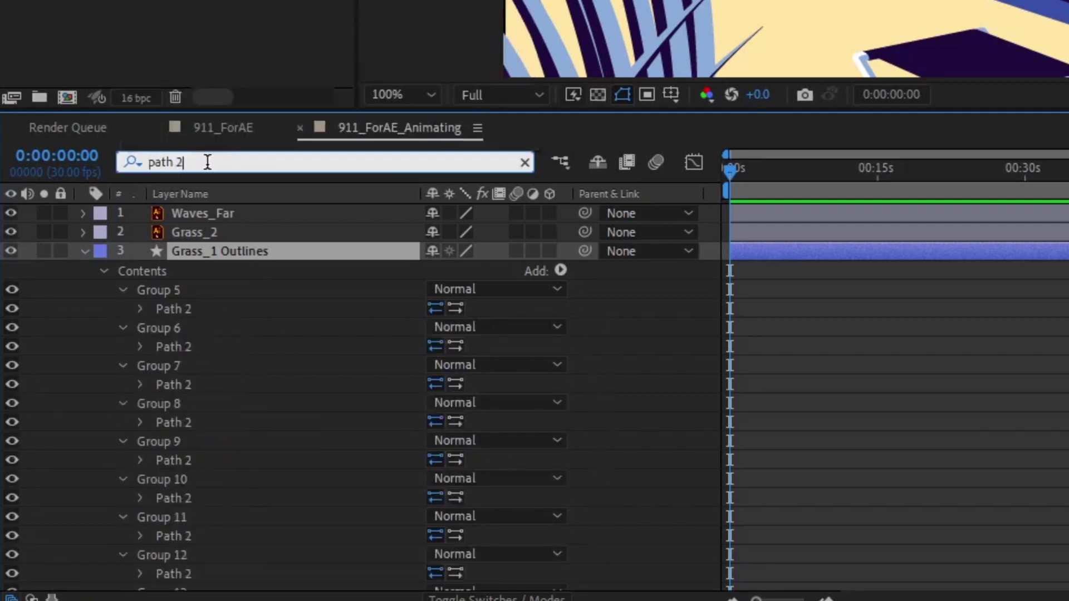
key("Return")
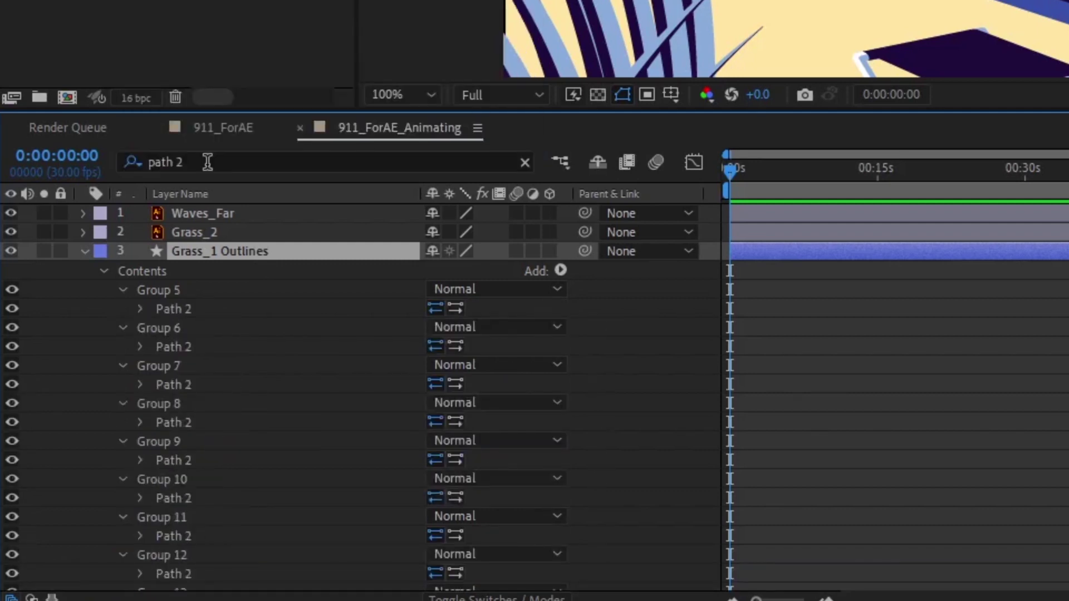
Delete Path 2 from Groups 5 through 14 of Grass_1 Outlines and collapse the layer.
left_click(192, 307)
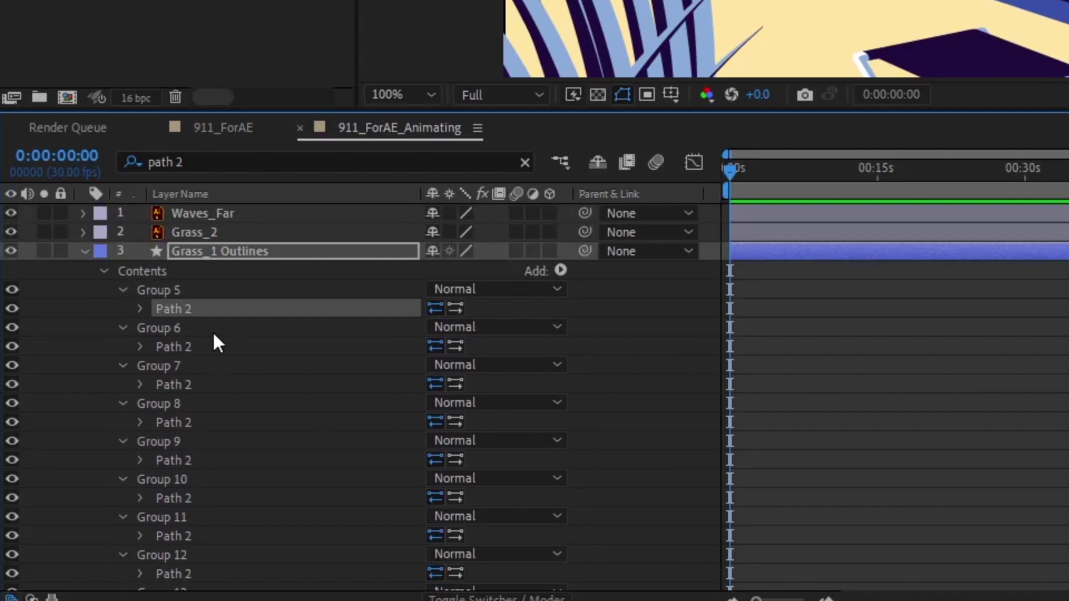
left_click(204, 344)
scroll(207, 345, "down", 1)
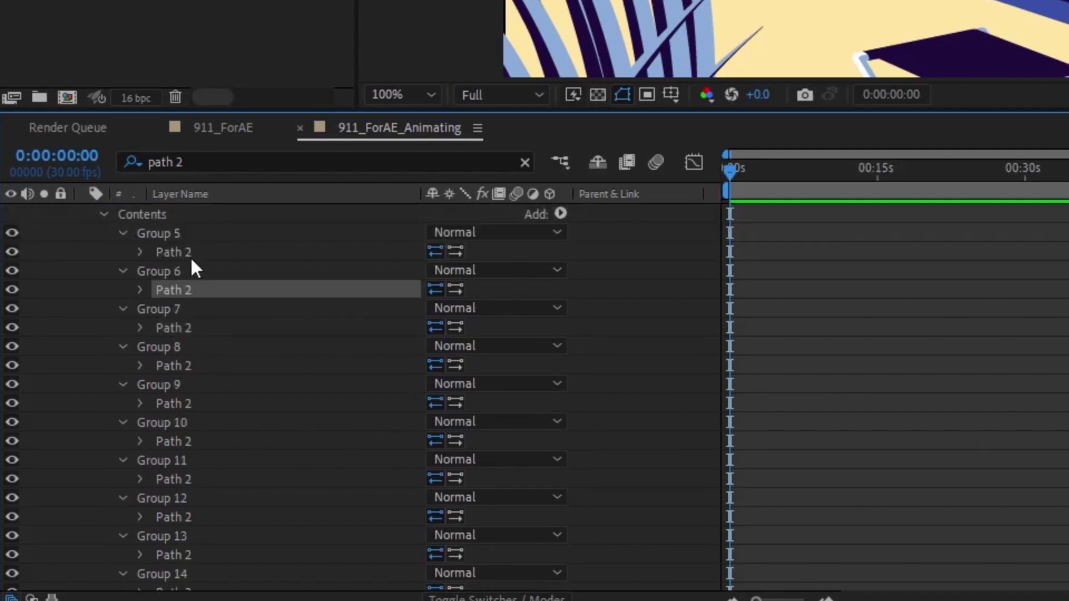
left_click(191, 254)
left_click(180, 288, "ctrl")
left_click(187, 342, "ctrl")
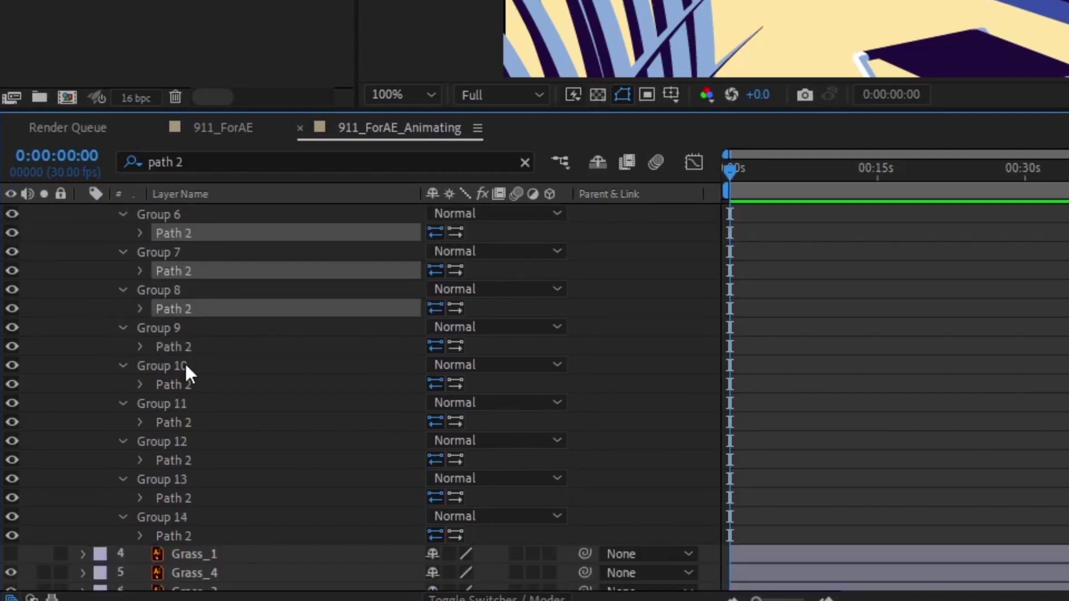
left_click(187, 349, "ctrl")
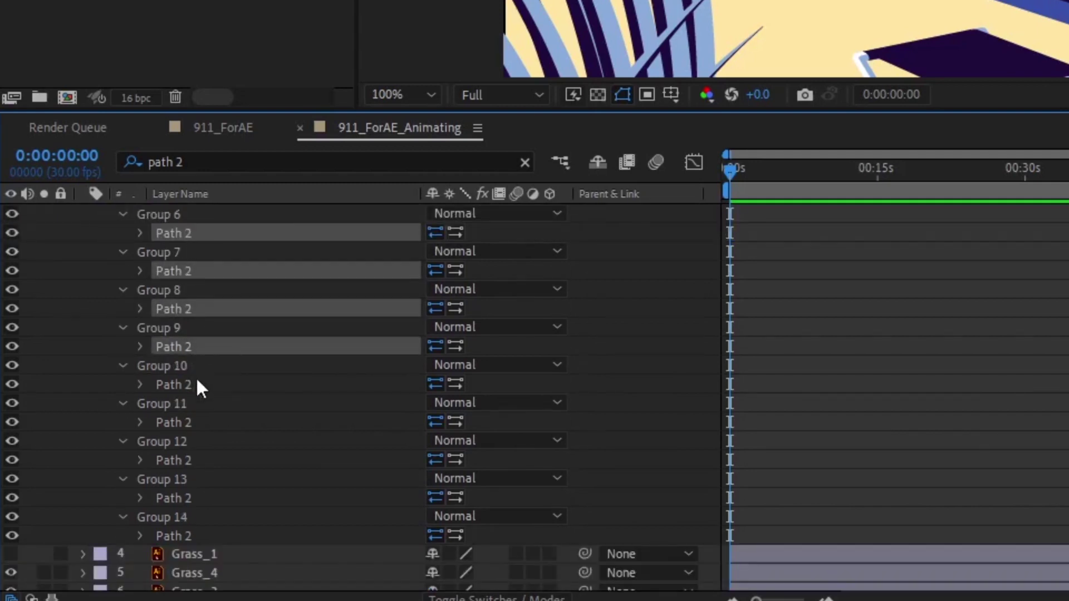
left_click(196, 384, "ctrl")
left_click(189, 423, "ctrl")
left_click(189, 461, "ctrl")
left_click(187, 497, "ctrl")
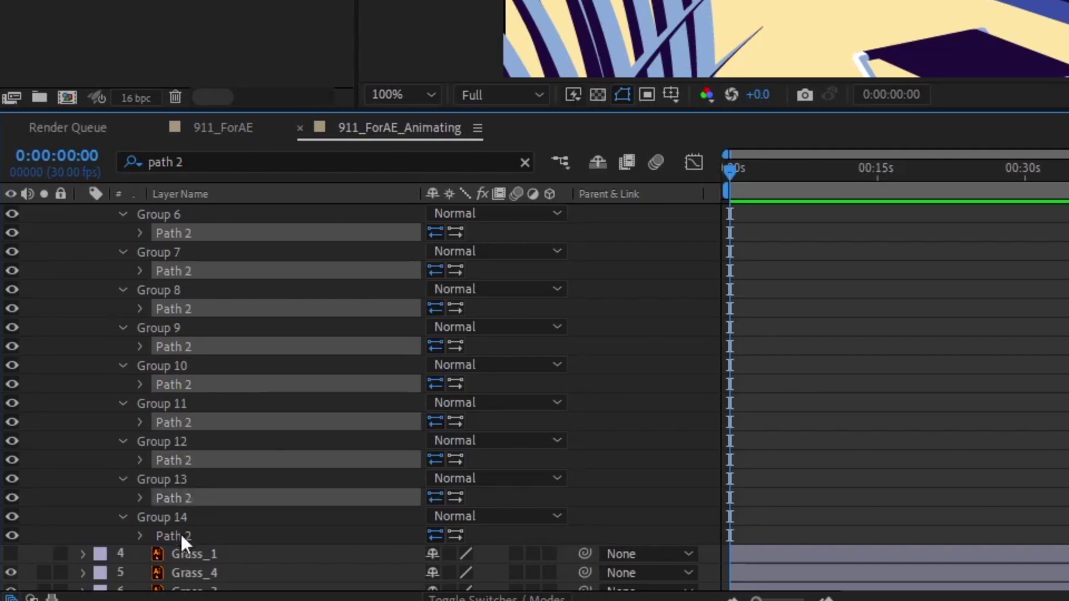
left_click(179, 536, "ctrl")
scroll(1042, 372, "up", 3)
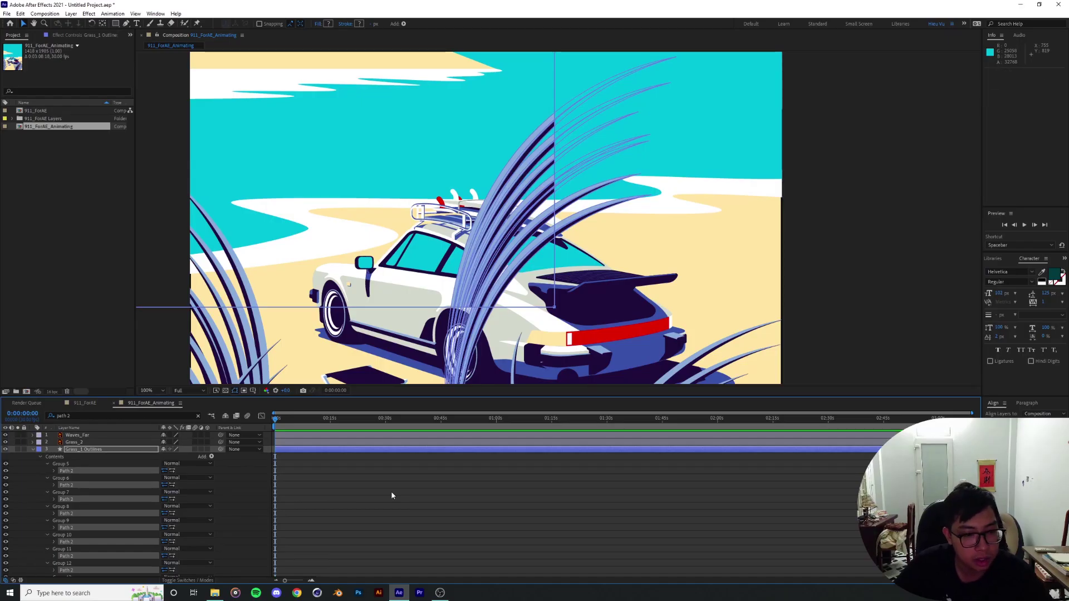
key("Delete")
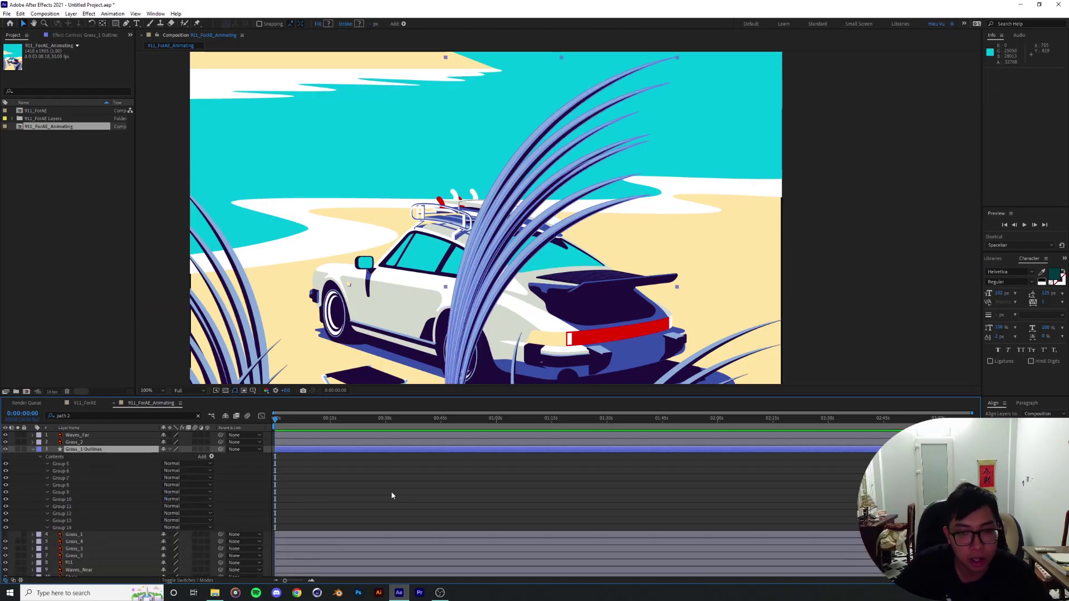
left_click(32, 450)
Move the Grass_1 Outlines layer up and to the left and examine the full grass blades.
scroll(501, 251, "down", 2)
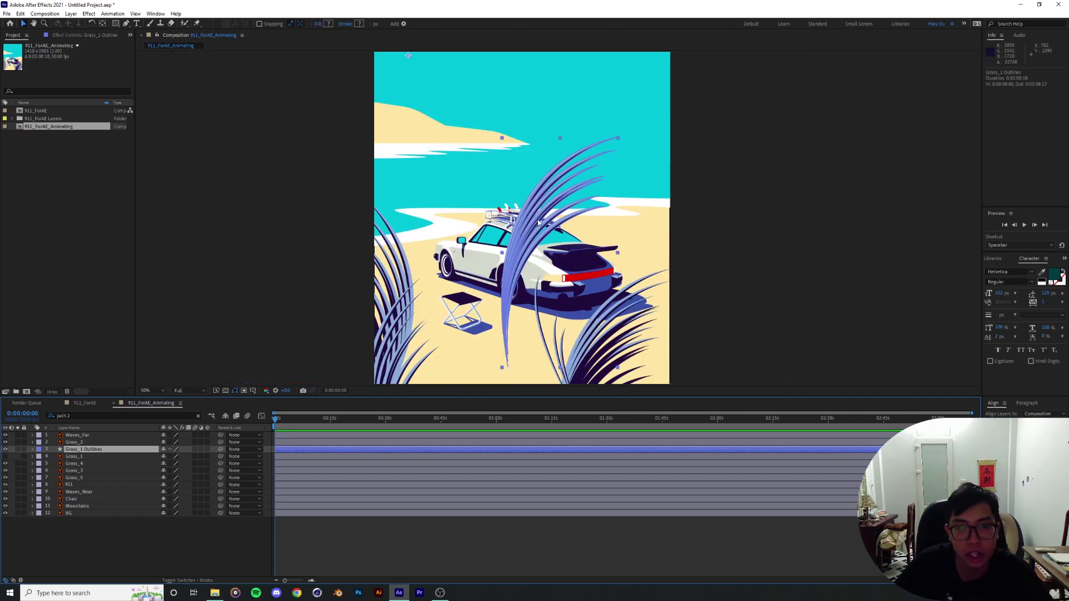
left_click_drag(538, 223, 517, 204)
scroll(523, 211, "up", 1)
scroll(526, 211, "down", 2)
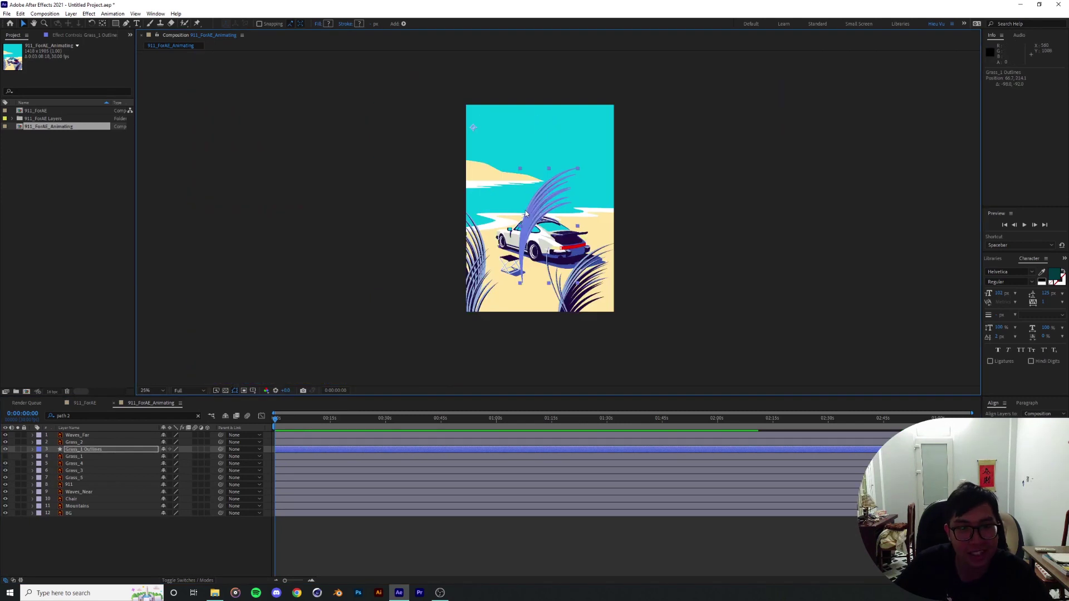
scroll(526, 211, "up", 2)
scroll(529, 211, "down", 2)
scroll(537, 214, "up", 1)
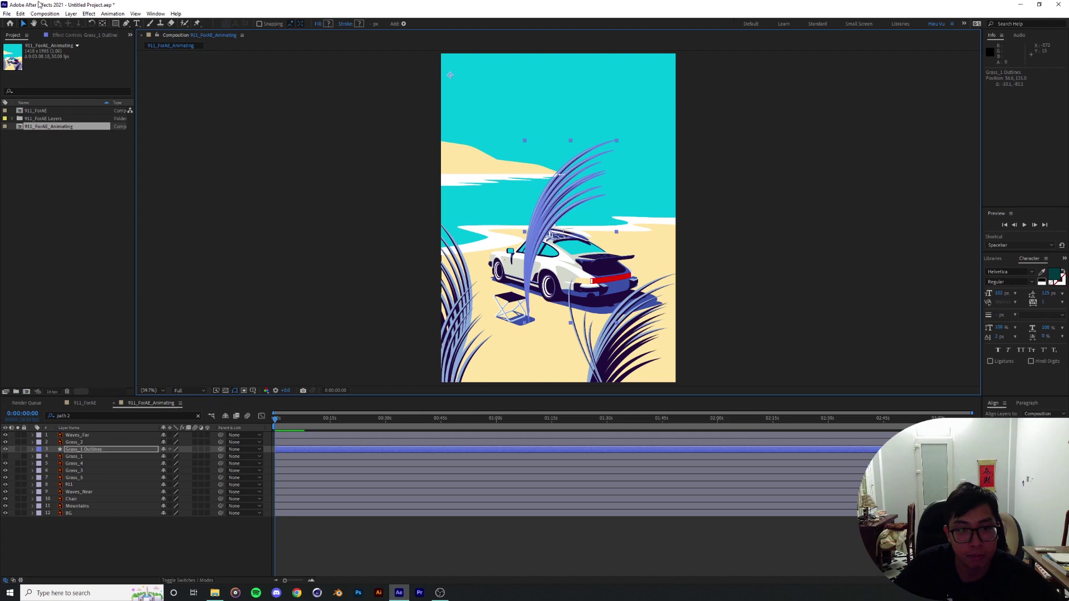
Pre-compose the Grass_1 Outlines layer as Grass_1, moving all attributes into the new composition.
left_click(71, 13)
left_click(111, 289)
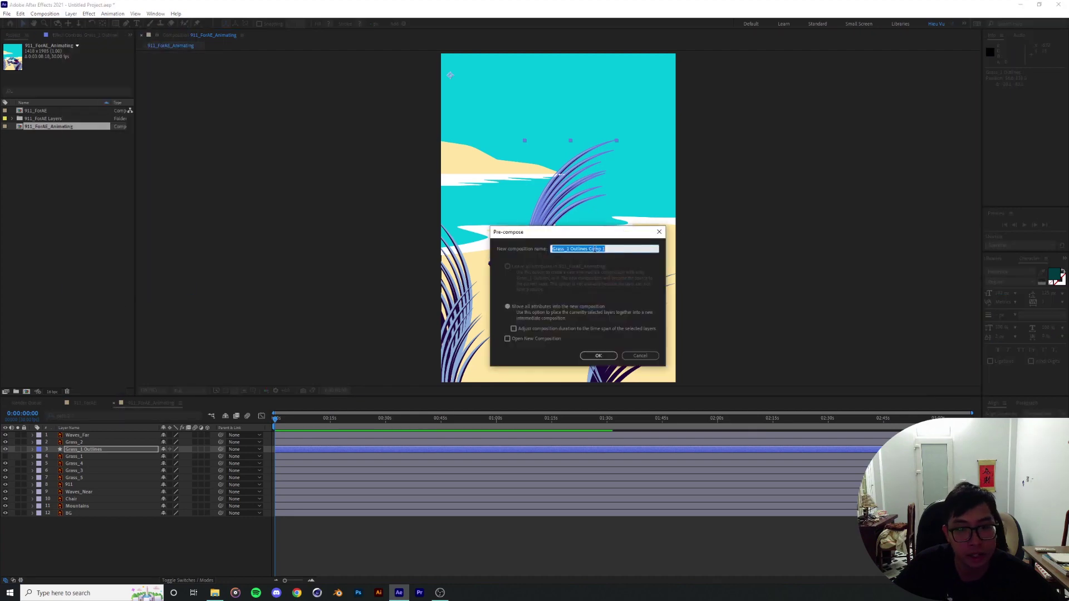
type("Grass_")
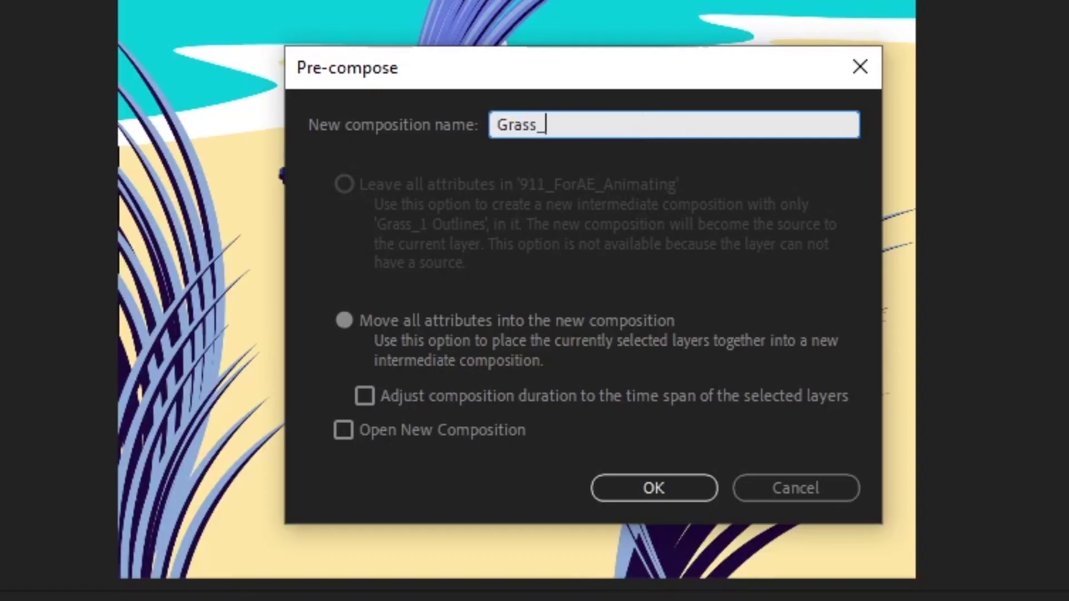
type("1")
key("Return")
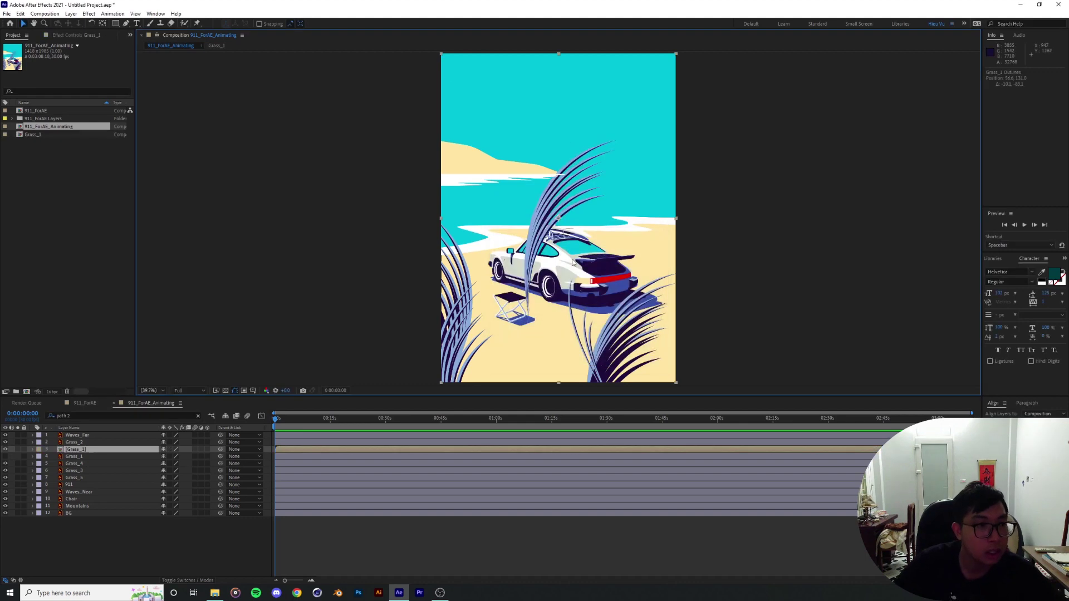
Create a new project folder named Grass_Layers.
left_click(34, 144)
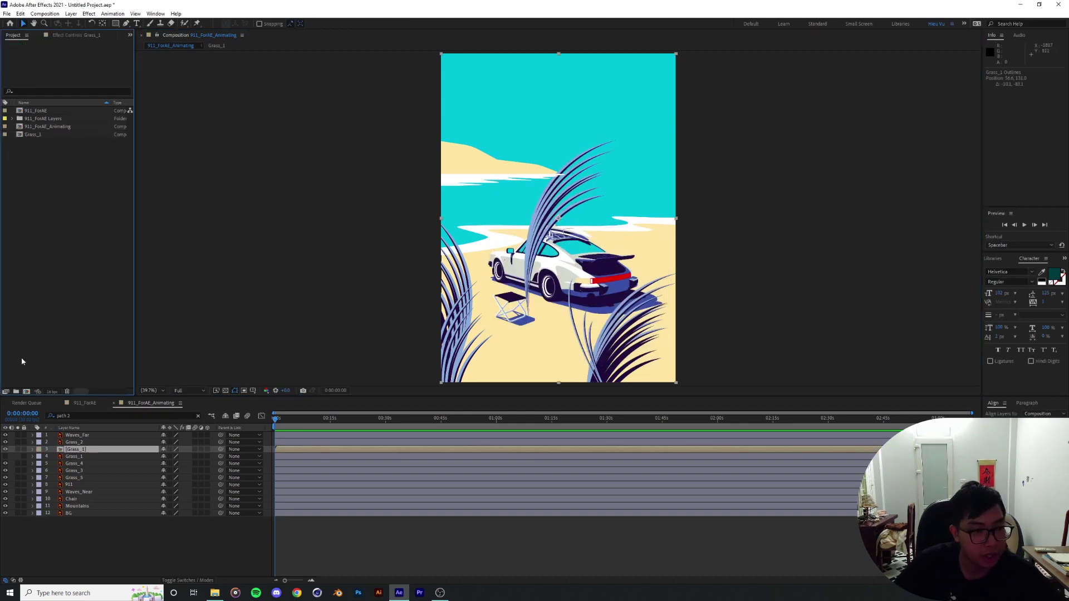
left_click(16, 391)
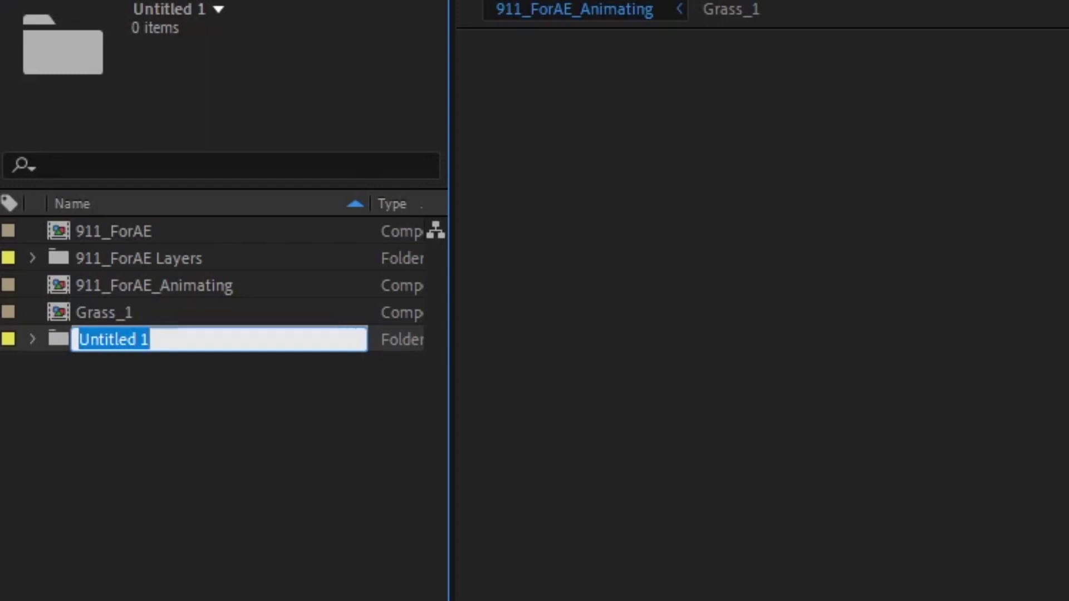
type("Grass_La")
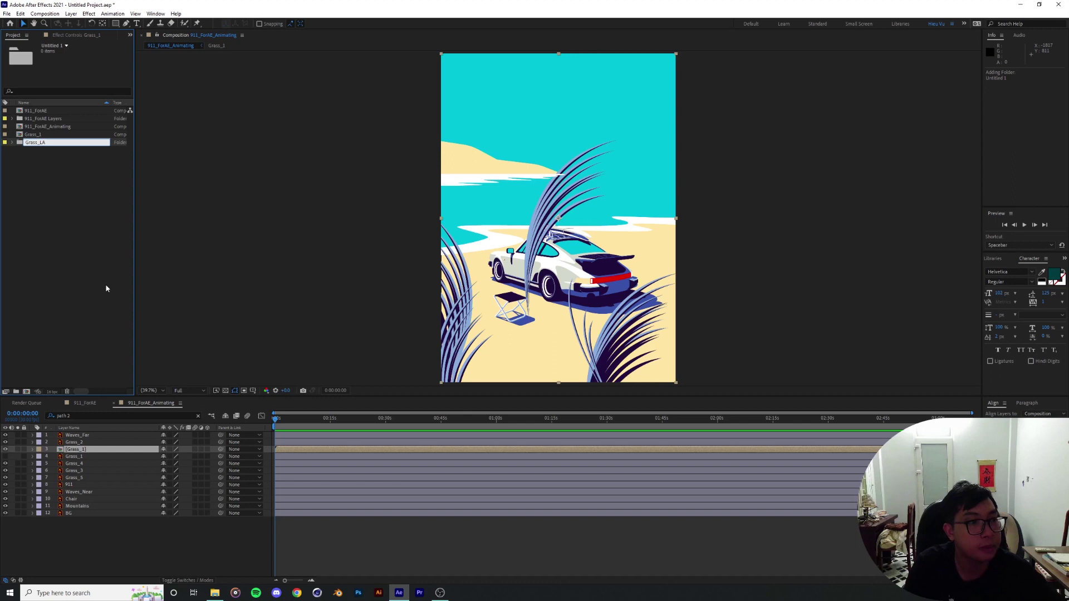
type("yers")
key("Return")
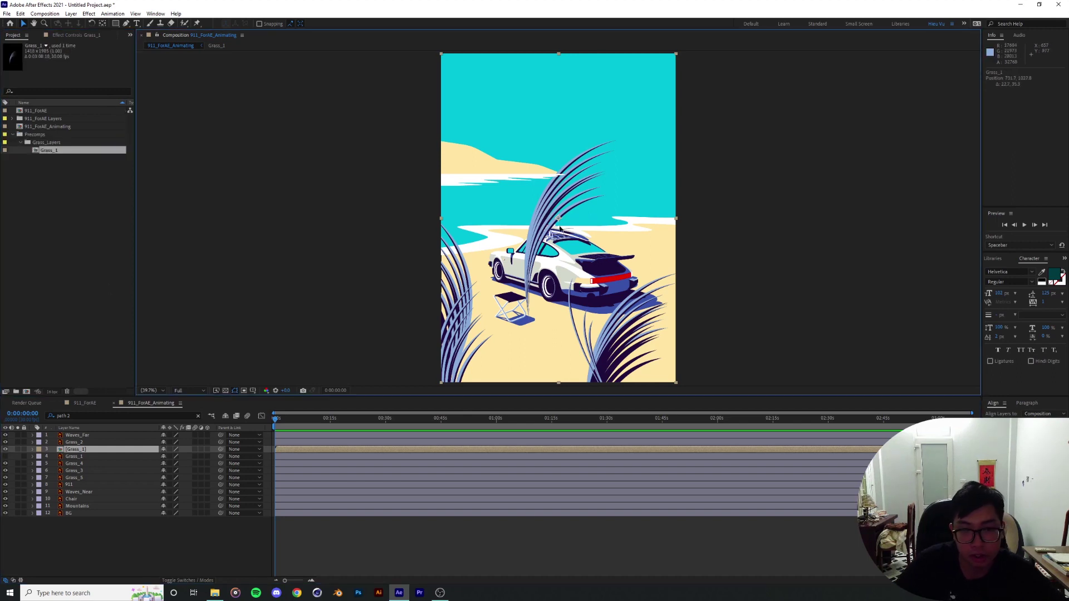
Move the Grass_1 precomp down and to the right, into the poster's lower-right corner.
left_click_drag(550, 215, 644, 363)
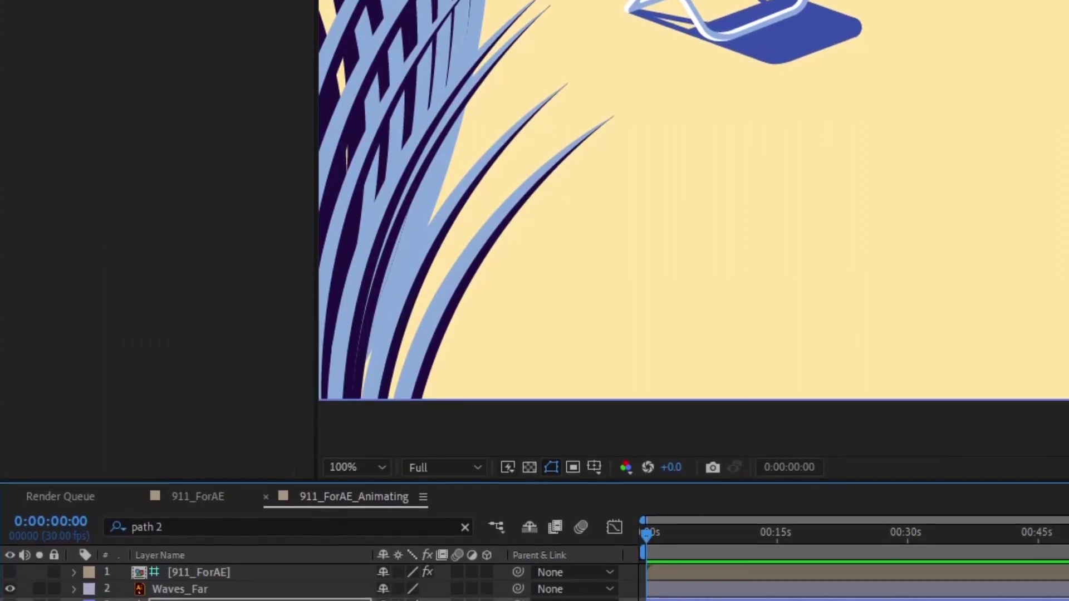
left_click(356, 446)
left_click(365, 472)
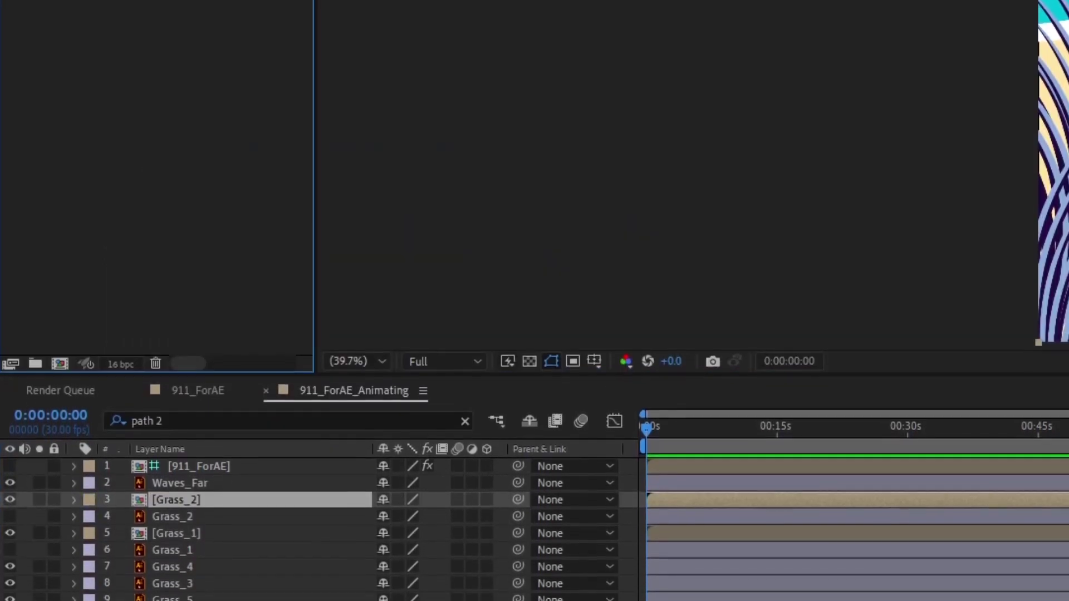
Place the Grass_2 precomp directly below the original Grass_2 layer in the layer stack.
left_click_drag(184, 499, 206, 506)
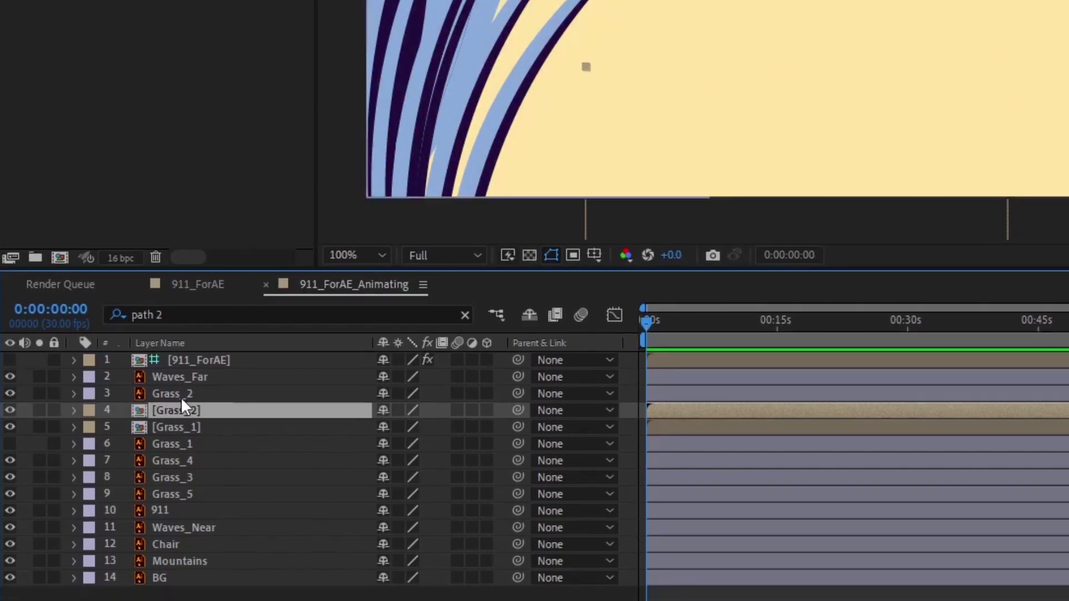
left_click(178, 415)
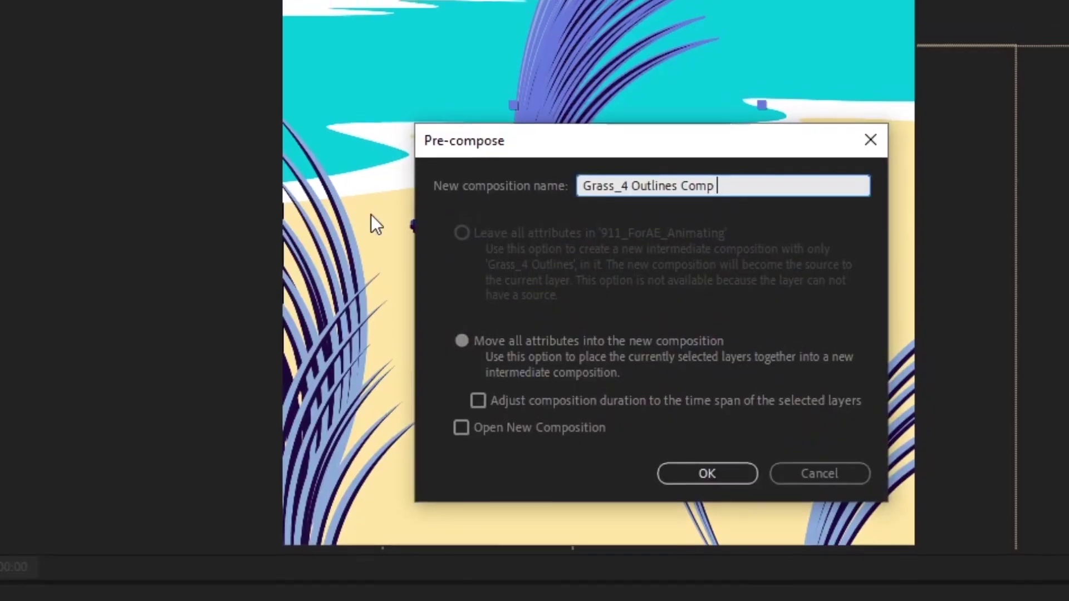
Pre-compose the Grass_4 Outlines layer as Grass_4, moving all attributes into the new composition.
key("Return")
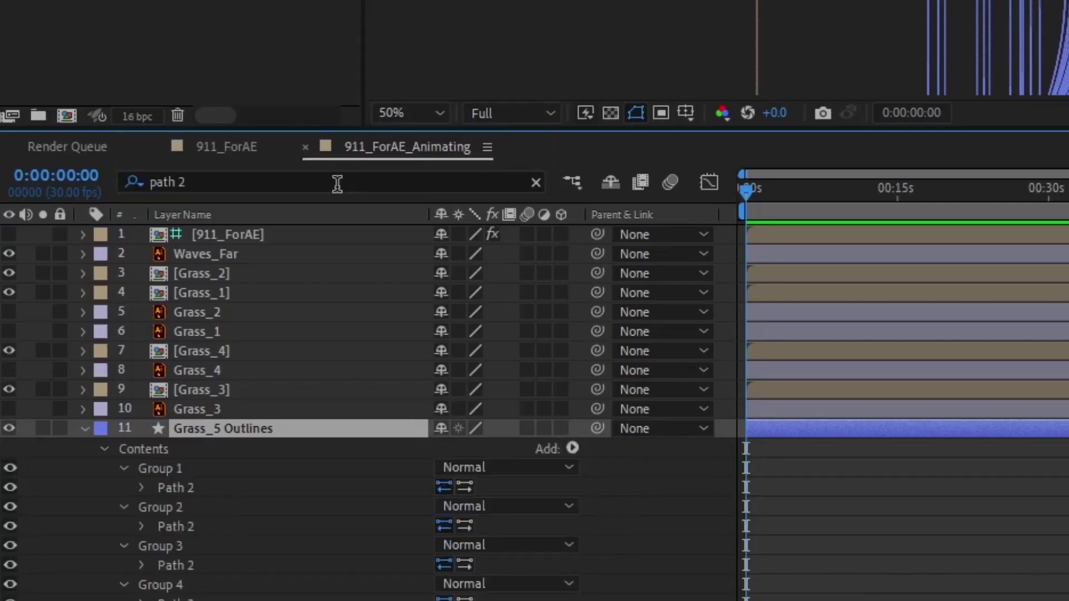
Select Path 2 in all the groups of the Grass_5 Outlines layer.
scroll(193, 446, "down", 1)
left_click(191, 430)
left_click(193, 468, "ctrl")
scroll(195, 473, "down", 5)
left_click(197, 411, "ctrl")
scroll(199, 478, "up", 3)
left_click(190, 391, "ctrl")
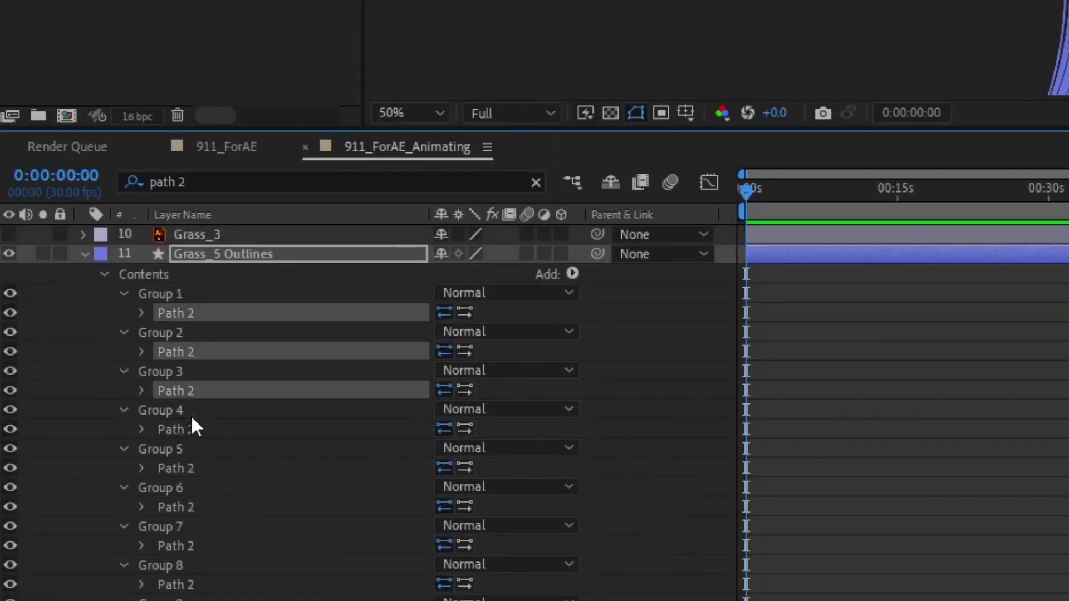
left_click(208, 446, "ctrl")
scroll(209, 445, "down", 3)
left_click(203, 468, "shift")
scroll(195, 476, "down", 3)
left_click(190, 479, "shift")
scroll(189, 501, "down", 3)
left_click(217, 548, "shift")
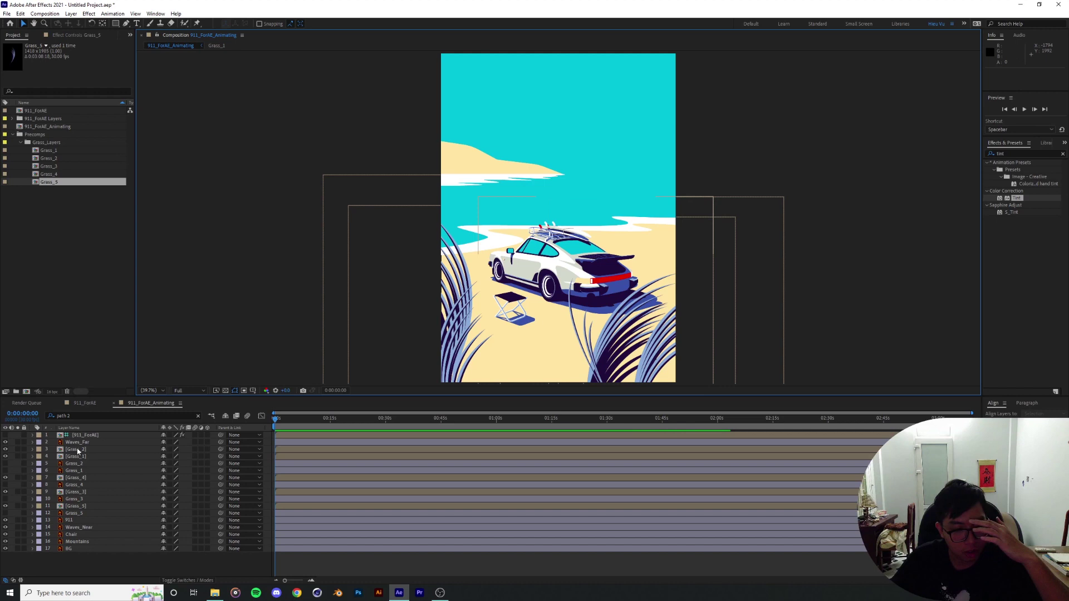
Set the label colour of the Grass_1 to Grass_5 precomp layers to Fuchsia.
left_click(76, 449)
left_click(76, 455, "ctrl")
left_click(76, 478, "ctrl")
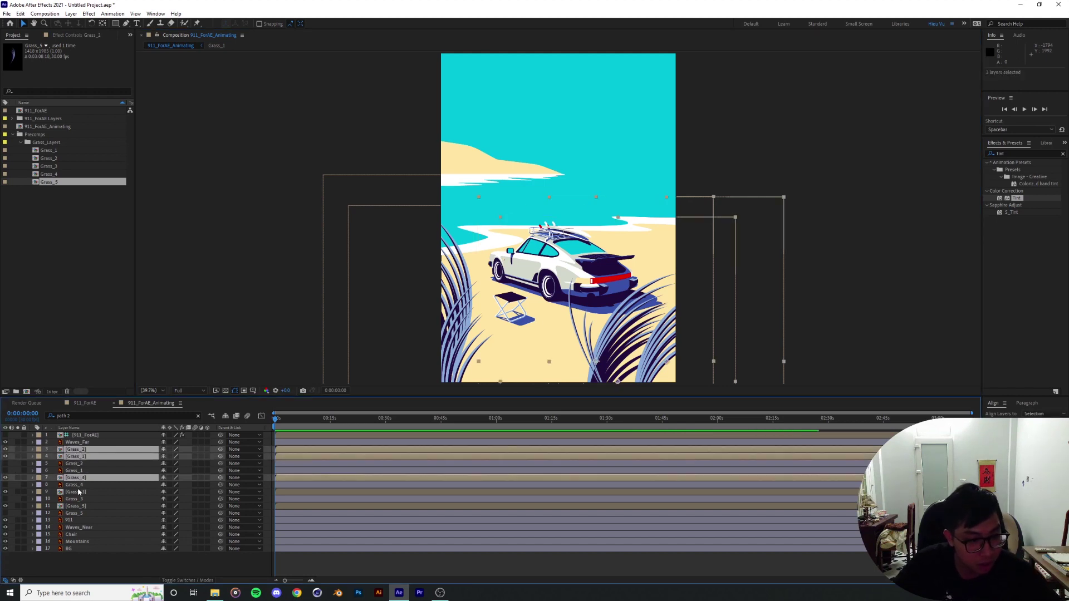
left_click(76, 491, "ctrl")
left_click(78, 506, "ctrl")
left_click(38, 506)
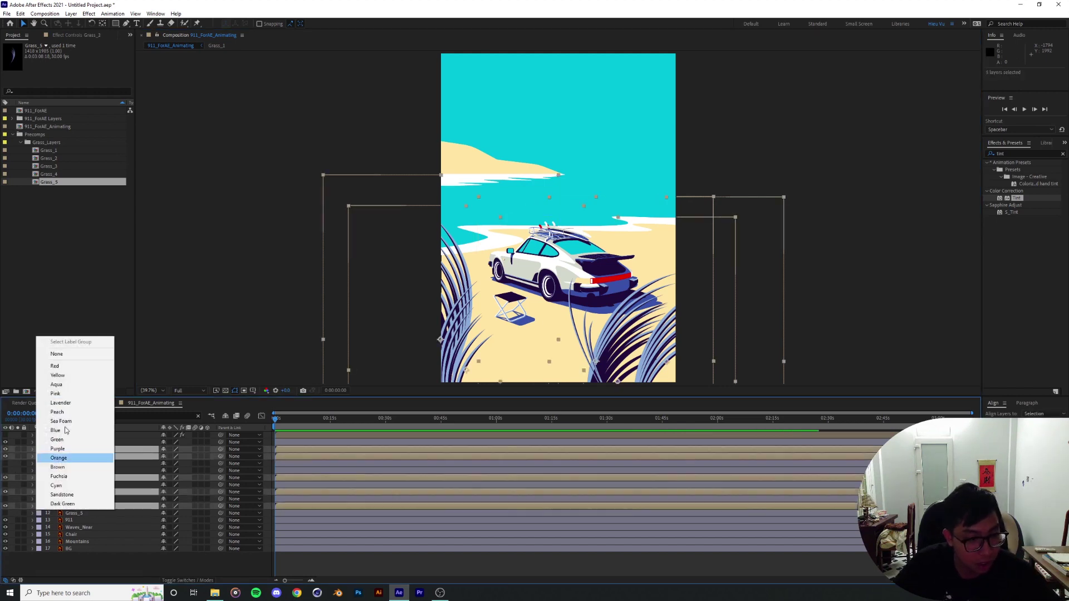
left_click(67, 477)
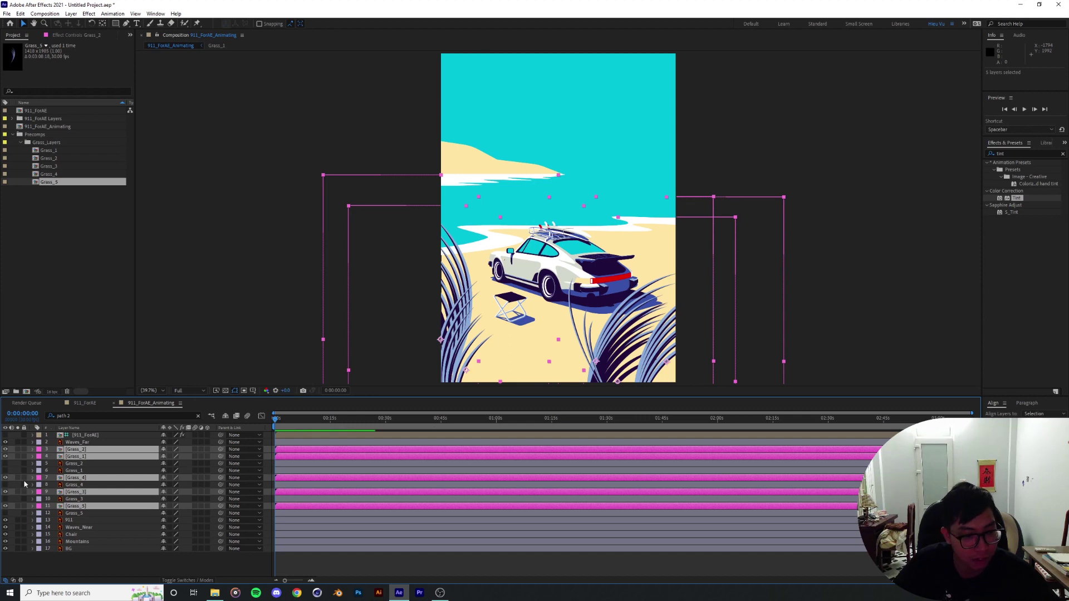
Delete the hidden original Illustrator layers Grass_1 through Grass_5, keeping their precomps.
left_click(74, 465)
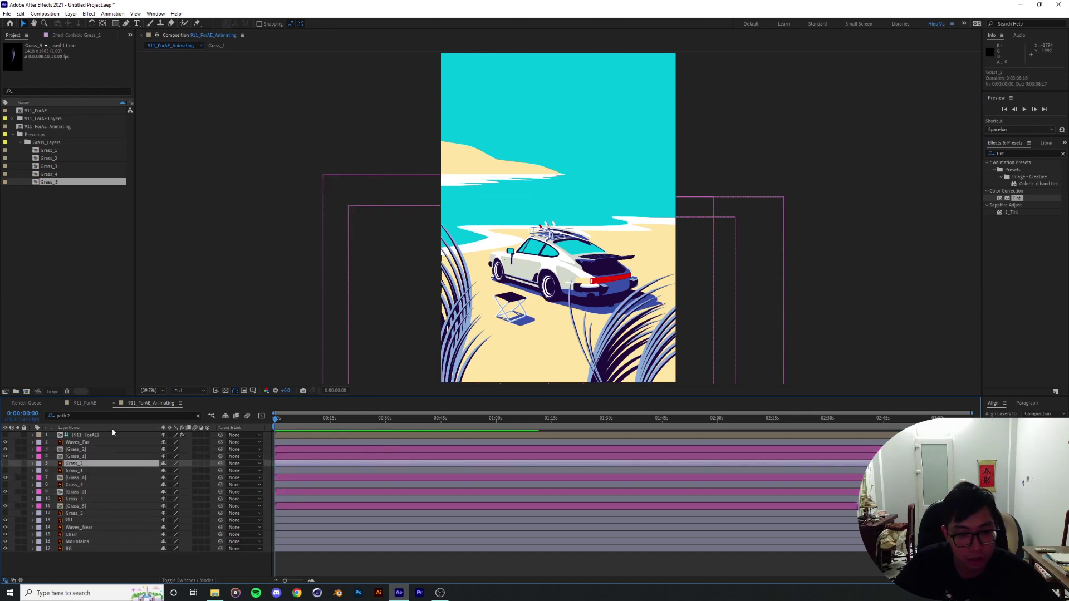
left_click(78, 470, "ctrl")
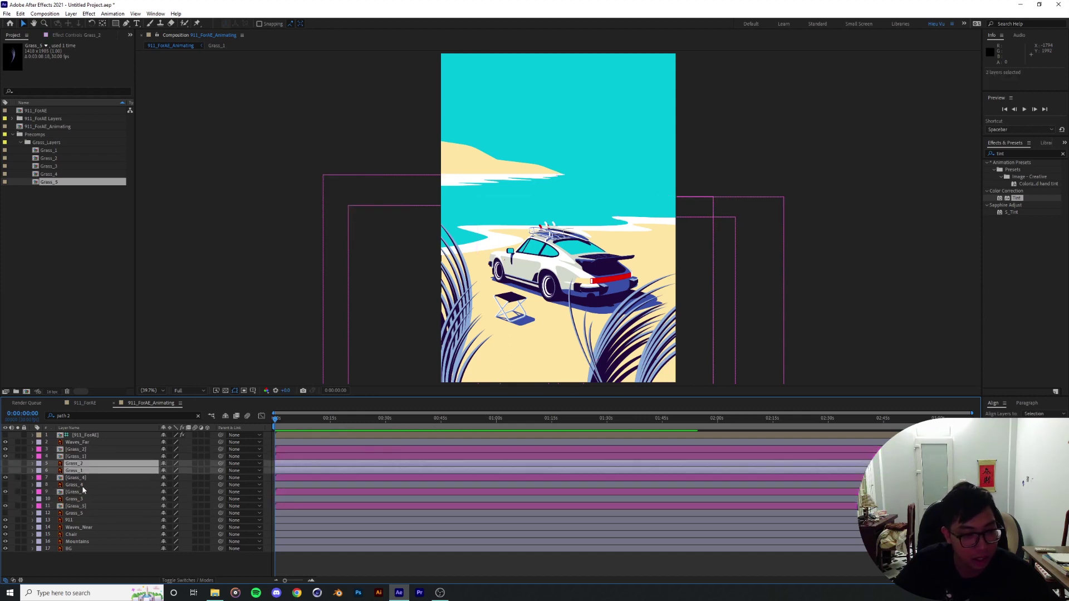
left_click(81, 485, "ctrl")
left_click(78, 499, "ctrl")
left_click(75, 513, "ctrl")
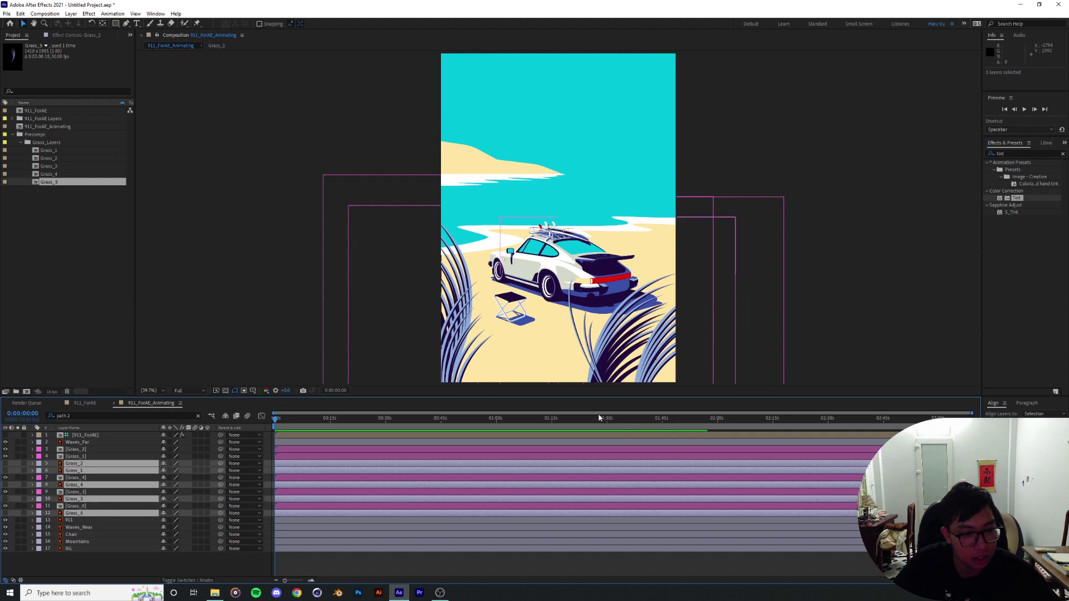
key("Delete")
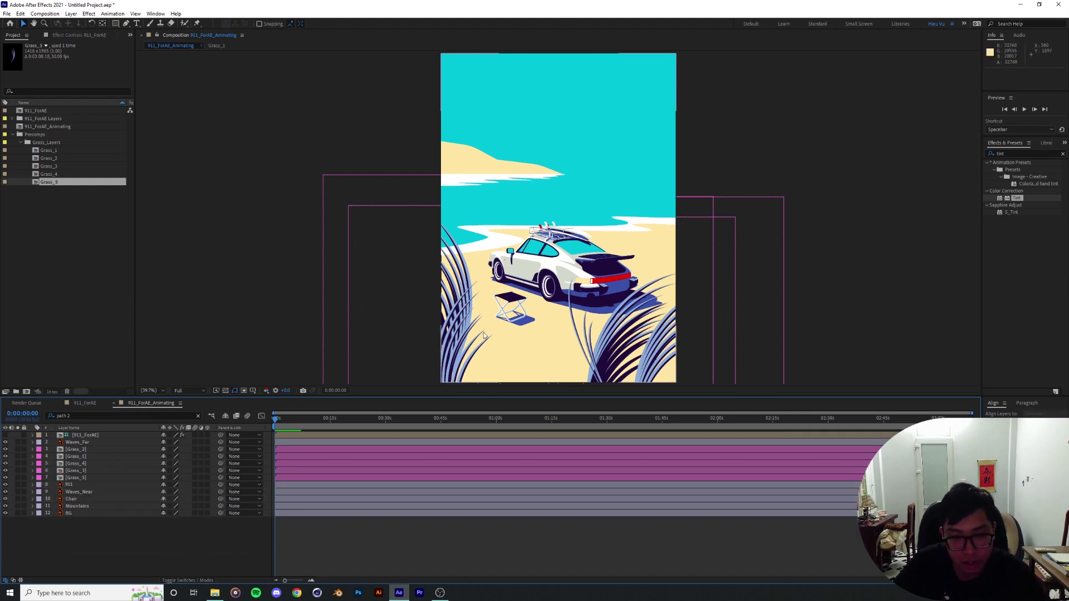
scroll(537, 348, "up", 3)
scroll(554, 266, "down", 3)
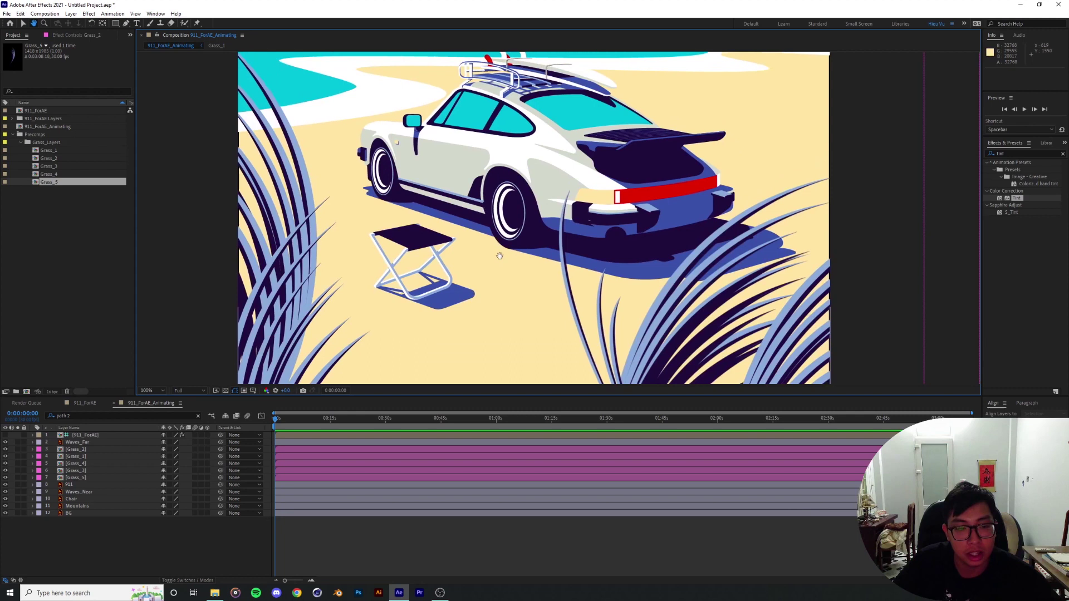
scroll(507, 240, "up", 2)
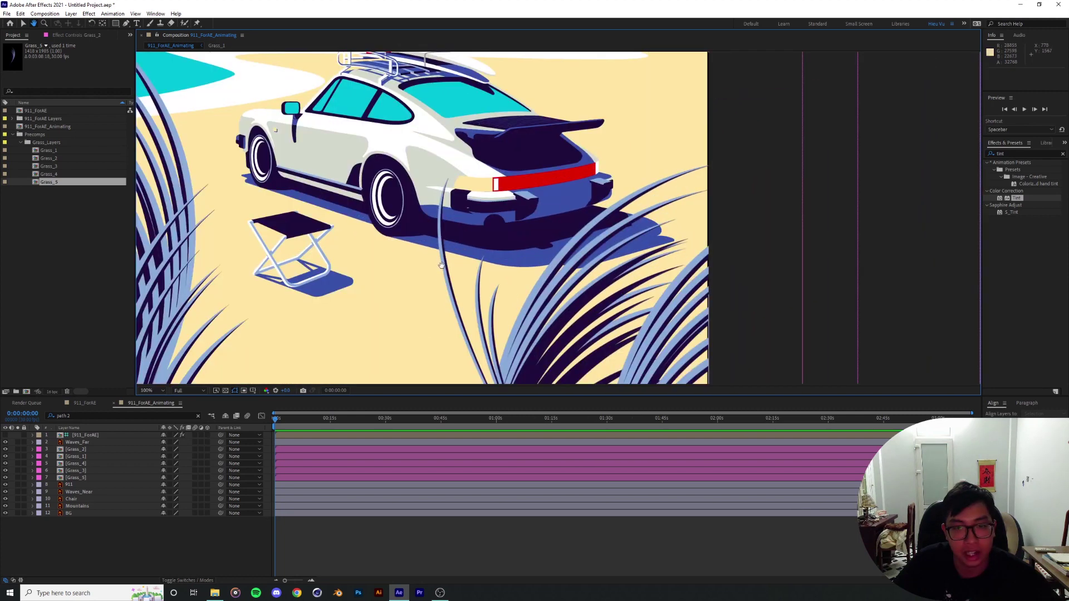
left_click_drag(590, 289, 685, 261)
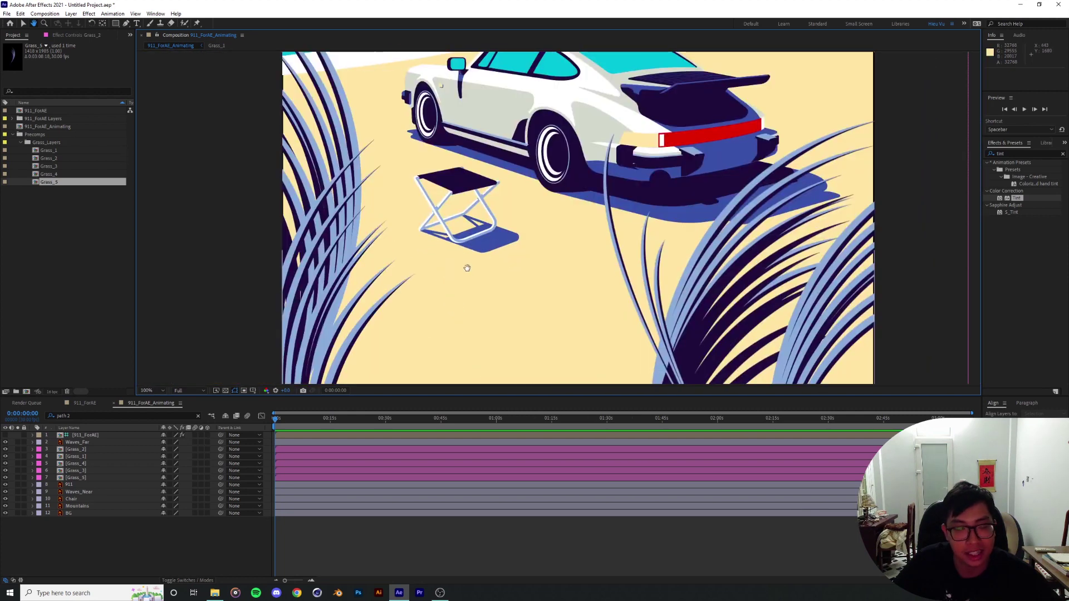
left_click_drag(466, 268, 398, 312)
scroll(423, 280, "down", 1)
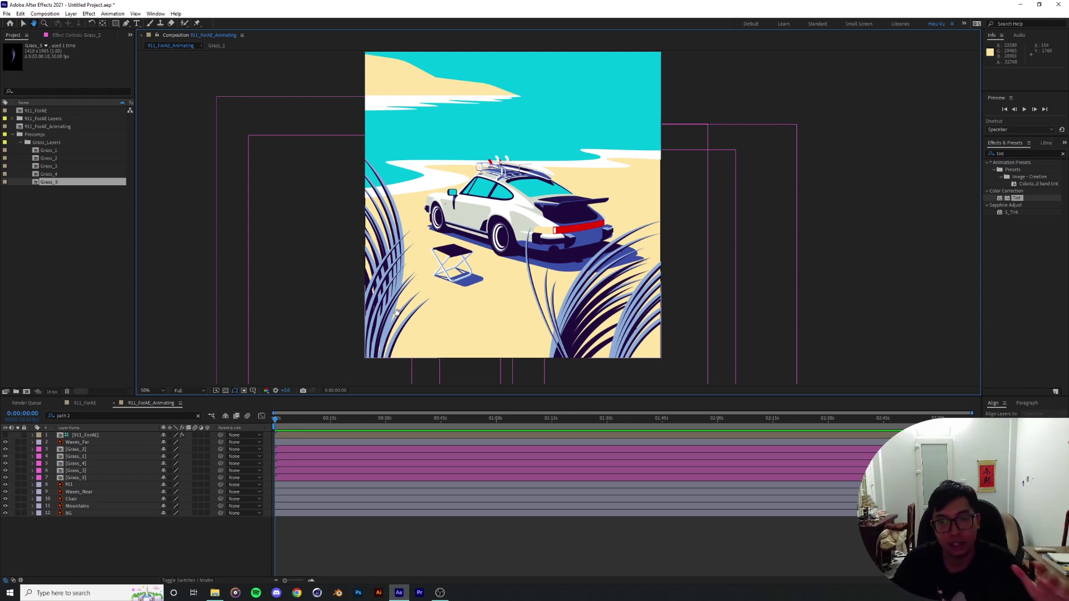
left_click_drag(499, 219, 515, 190)
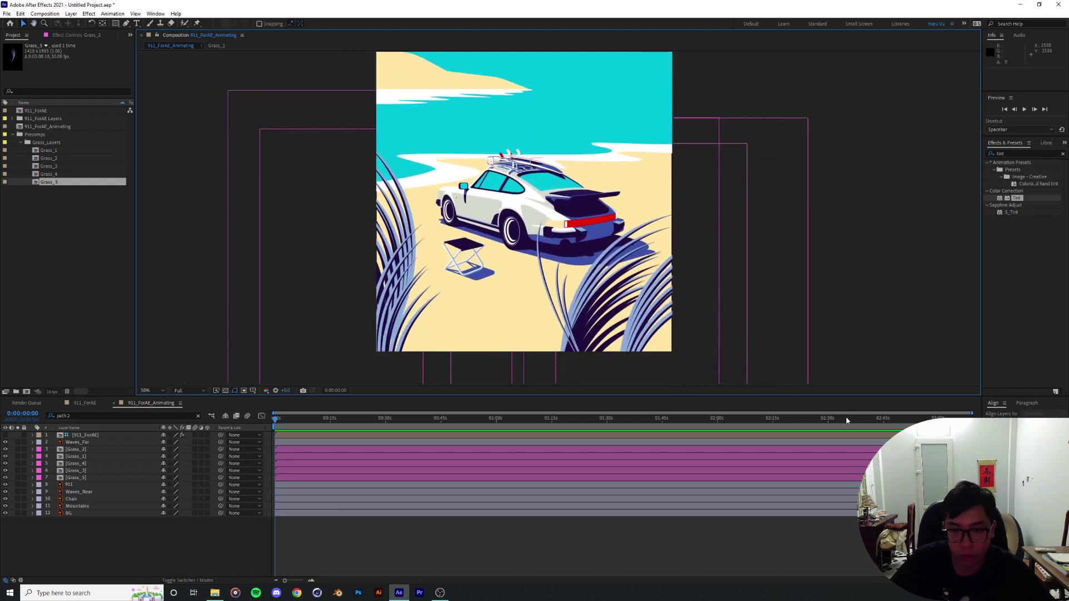
End the work area of 911_ForAE_Animating at 30 seconds and trim the composition to it.
left_click_drag(971, 414, 478, 413)
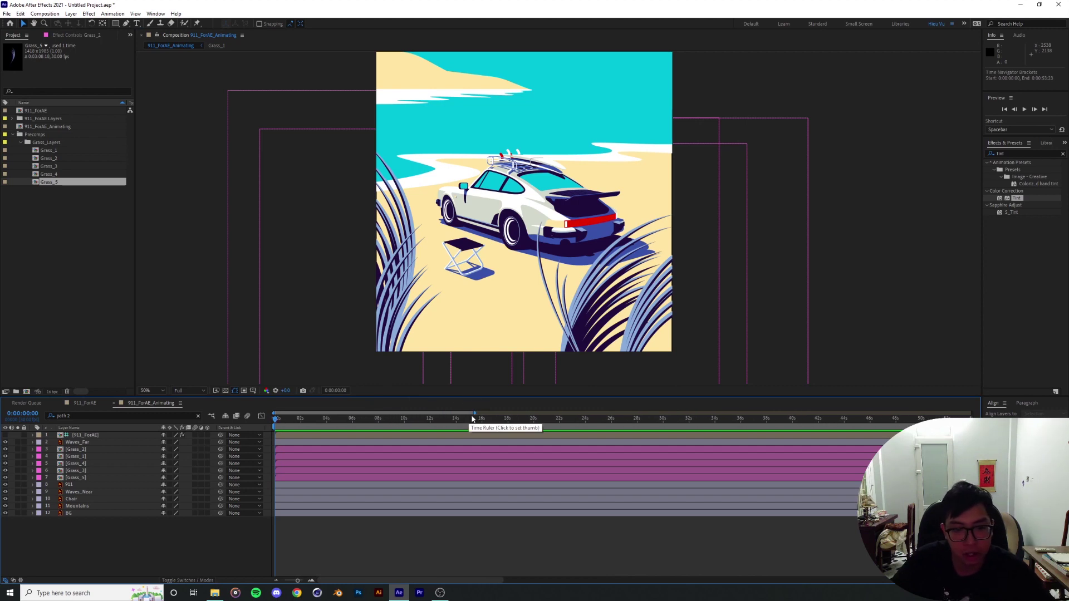
left_click(402, 421)
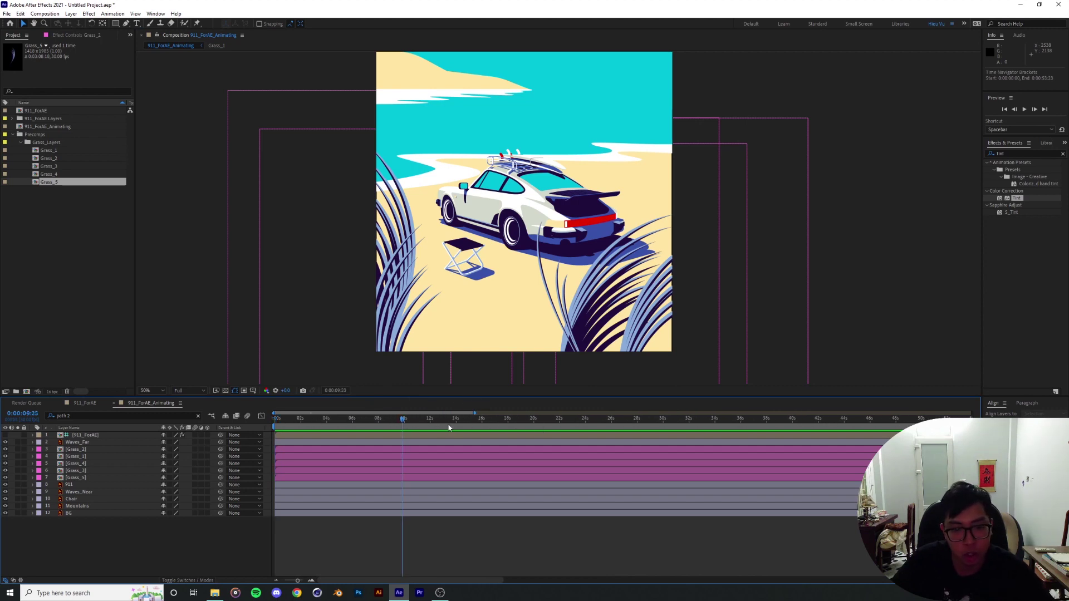
mouse_move(518, 429)
left_mouse_down()
mouse_move(497, 427)
mouse_move(533, 429)
left_mouse_up()
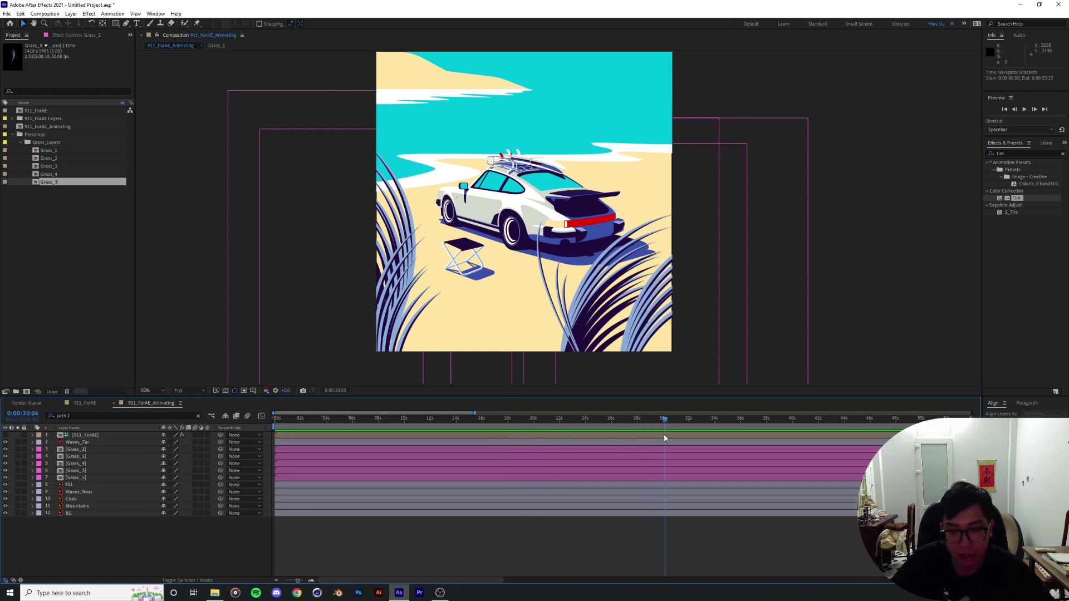
left_click_drag(664, 435, 663, 435)
key("n")
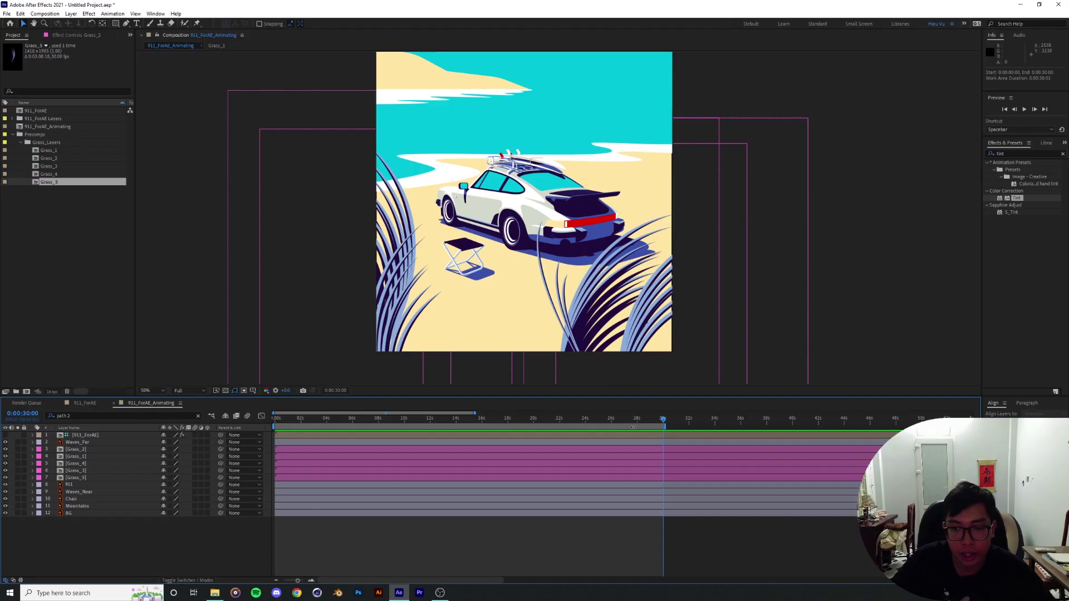
right_click(633, 428)
left_click(678, 450)
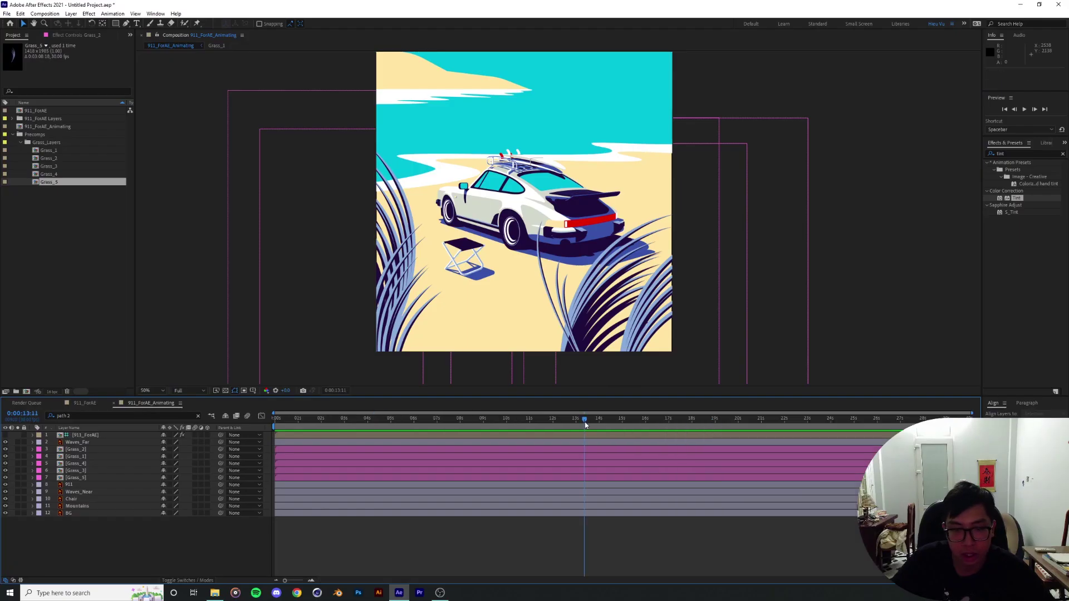
left_click(155, 391)
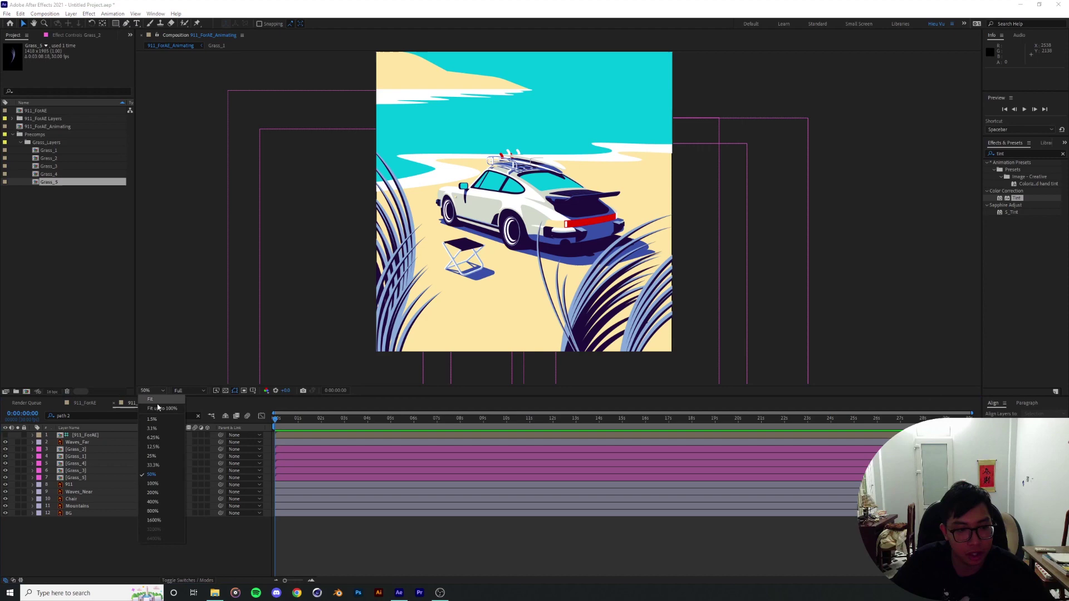
left_click(157, 406)
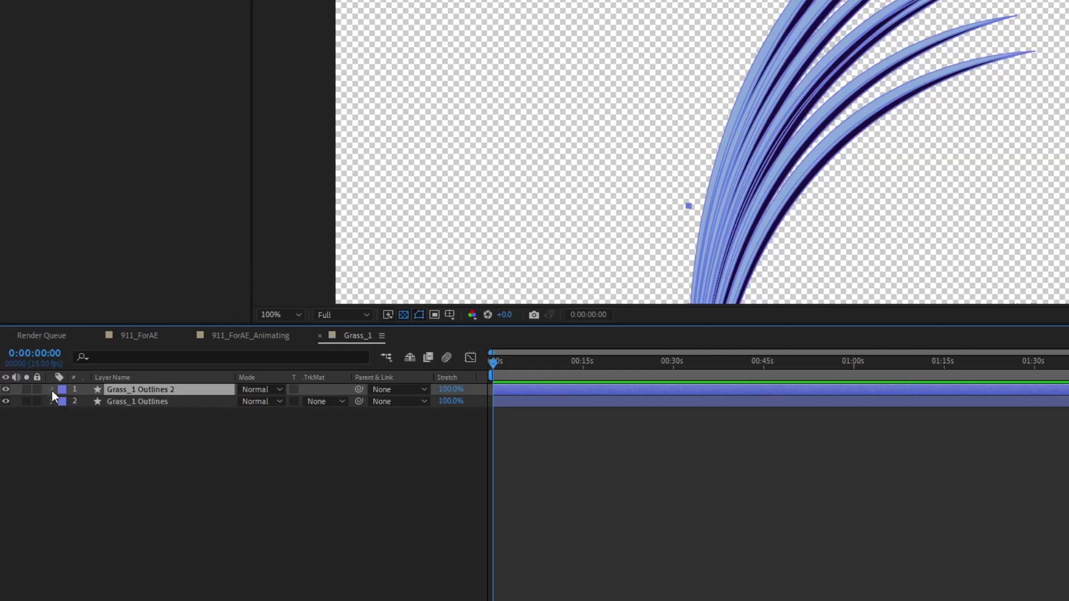
Delete all groups of the Grass_1 Outlines 2 layer except the two that form the outermost grass strand.
left_click(51, 390)
left_click(65, 402)
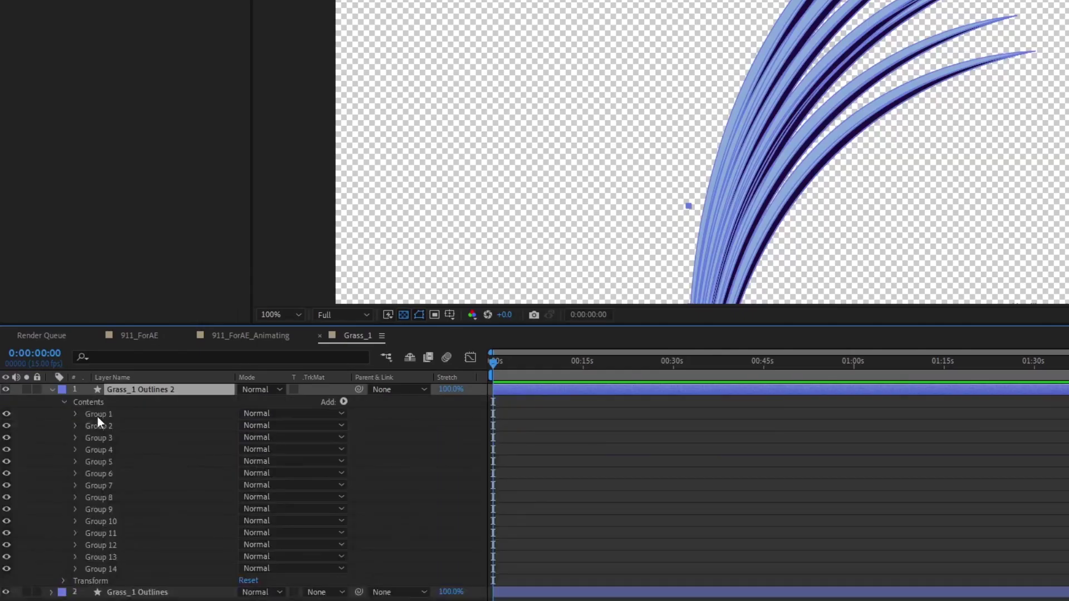
left_click(98, 413)
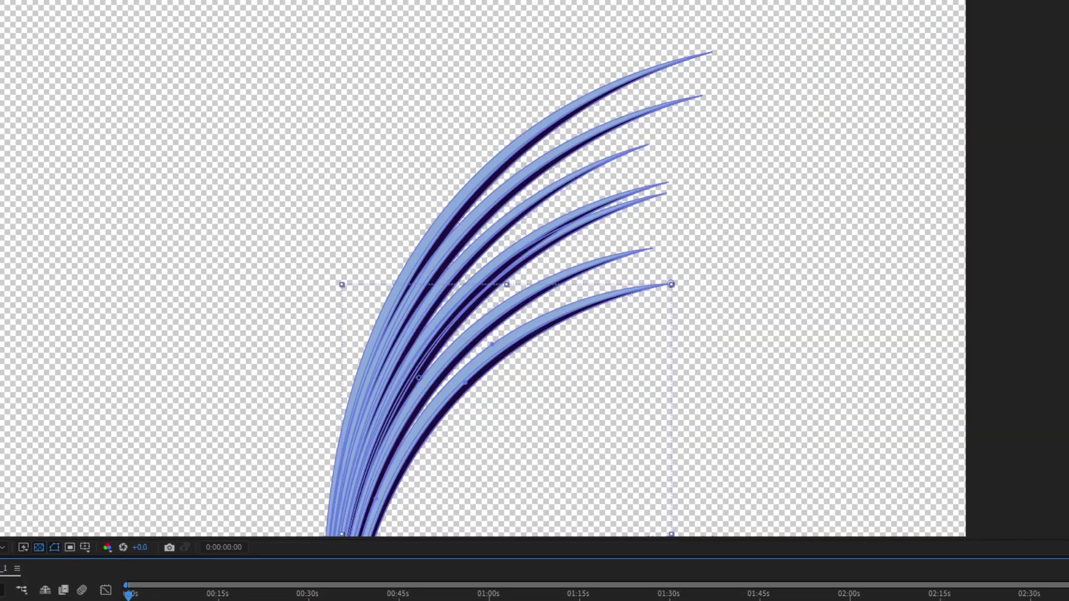
left_click(6, 556)
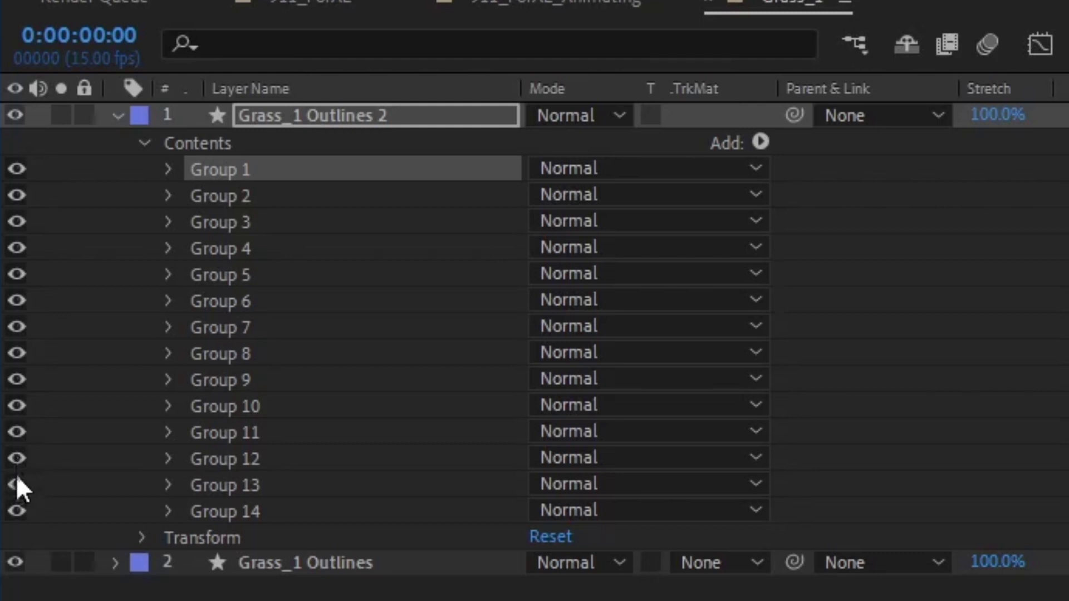
left_click_drag(22, 462, 14, 171)
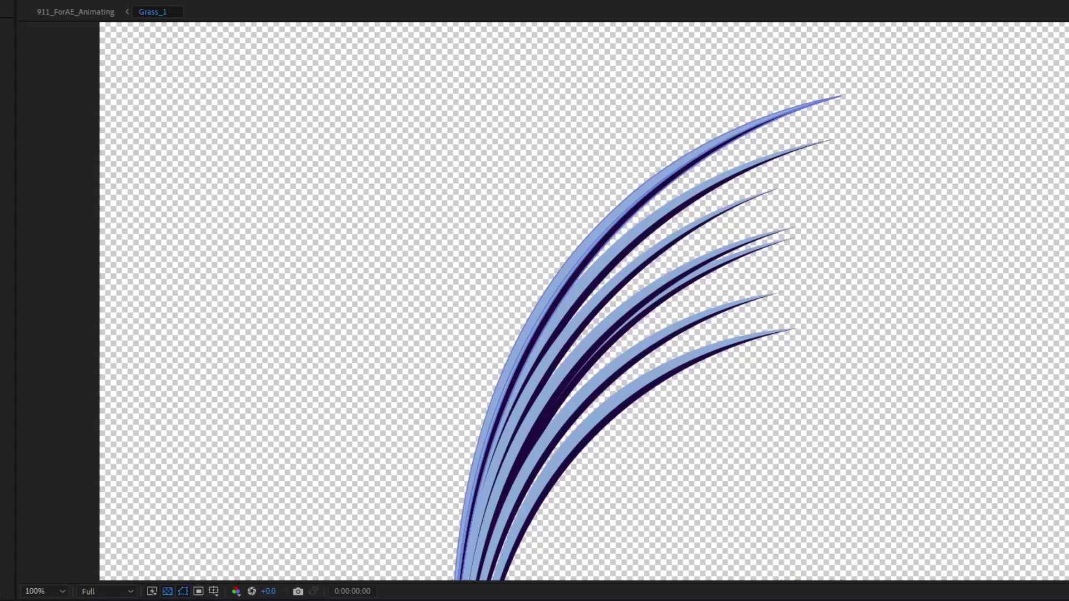
key("Delete")
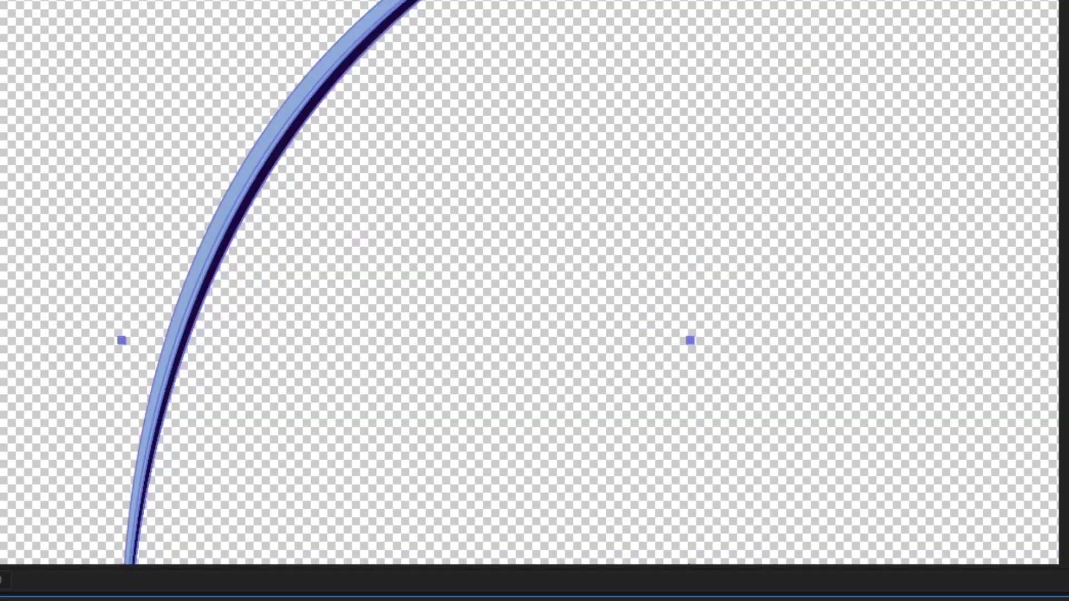
Pre-compose the Grass_1 Outlines 2 layer as Grass_Strand, moving all attributes into the new composition.
key("ctrl+shift+c")
type("Grass")
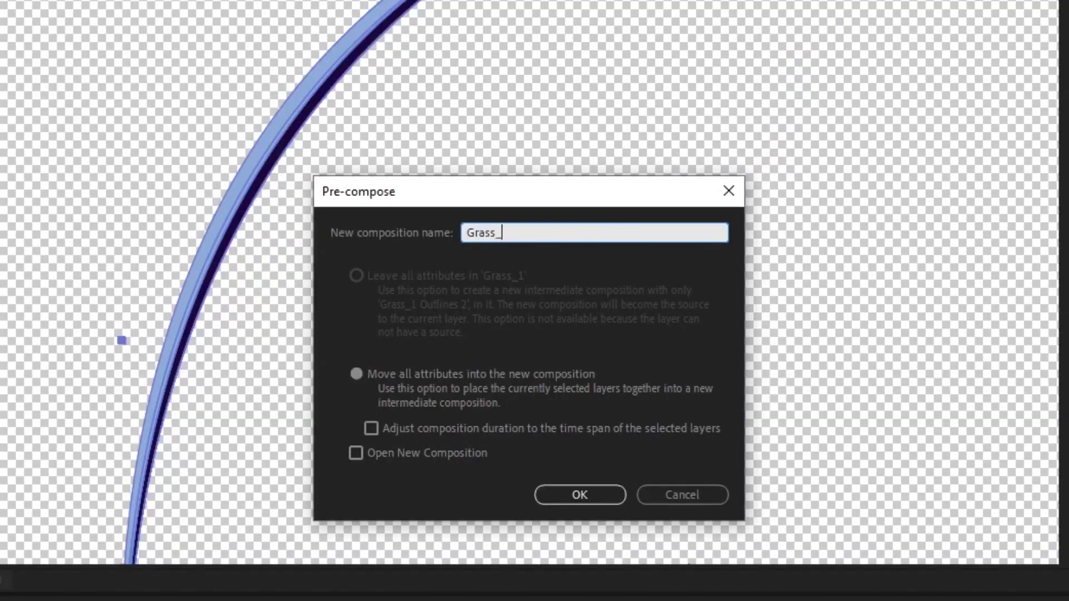
type("_Stra")
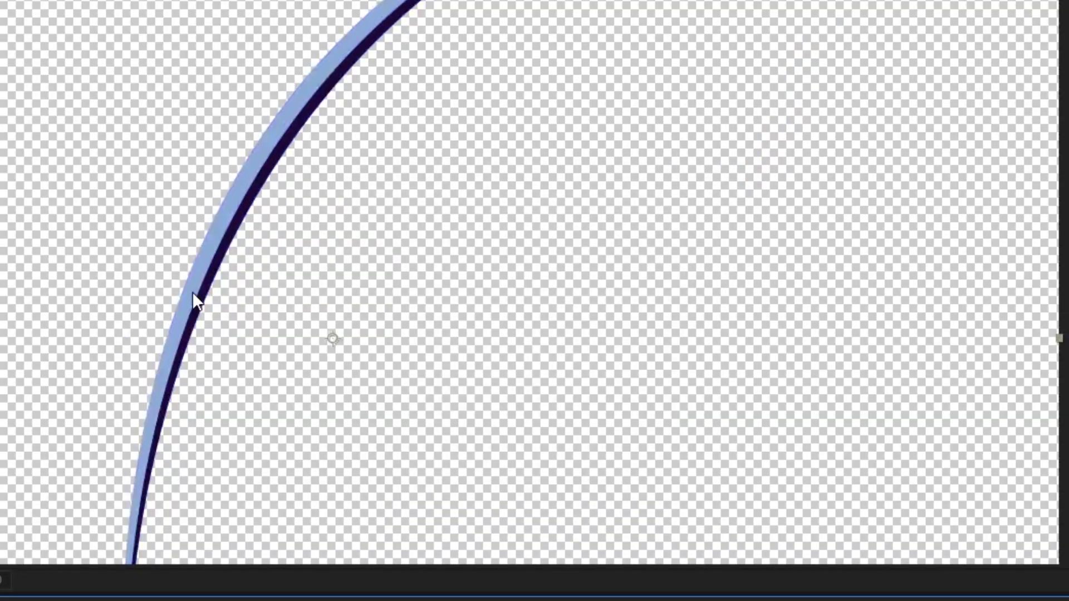
type("nd")
key("Return")
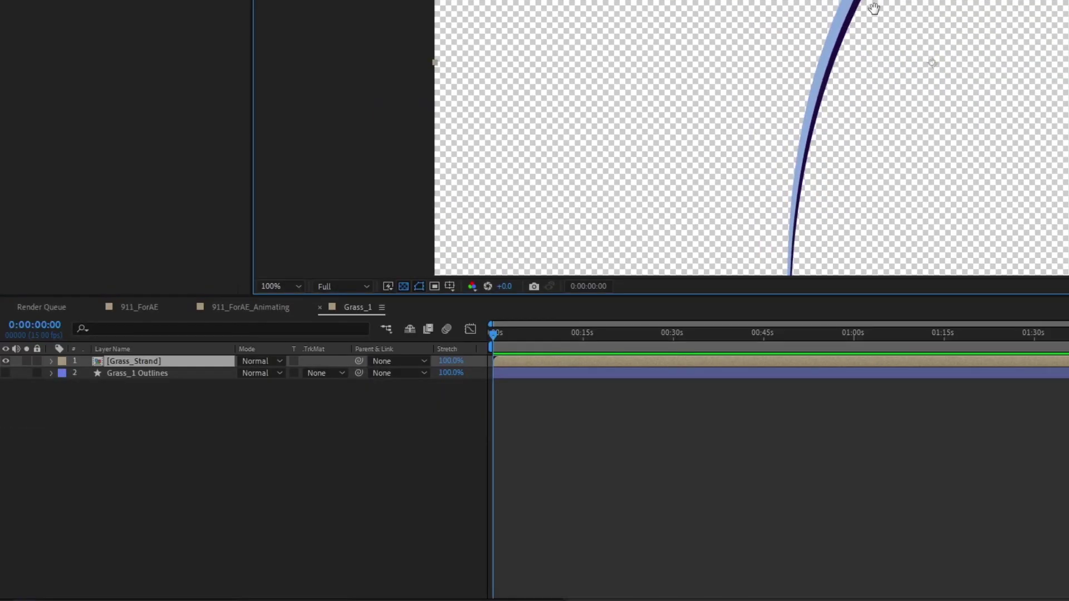
Open the Grass_Strand composition and place the strand layer's anchor point at the base of the blade.
double_click(873, 8)
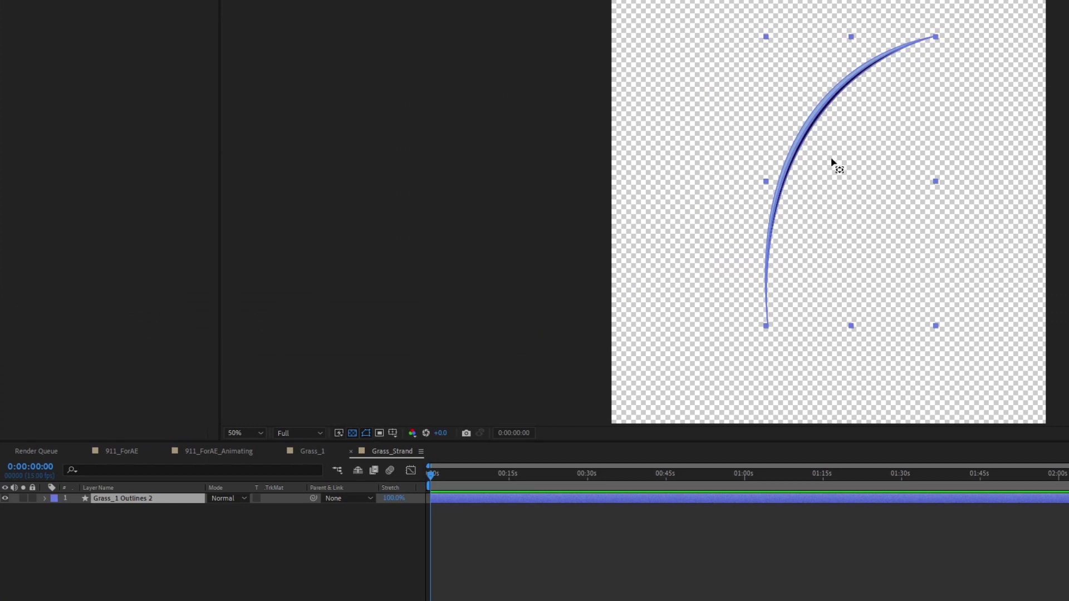
scroll(832, 158, "down", 2)
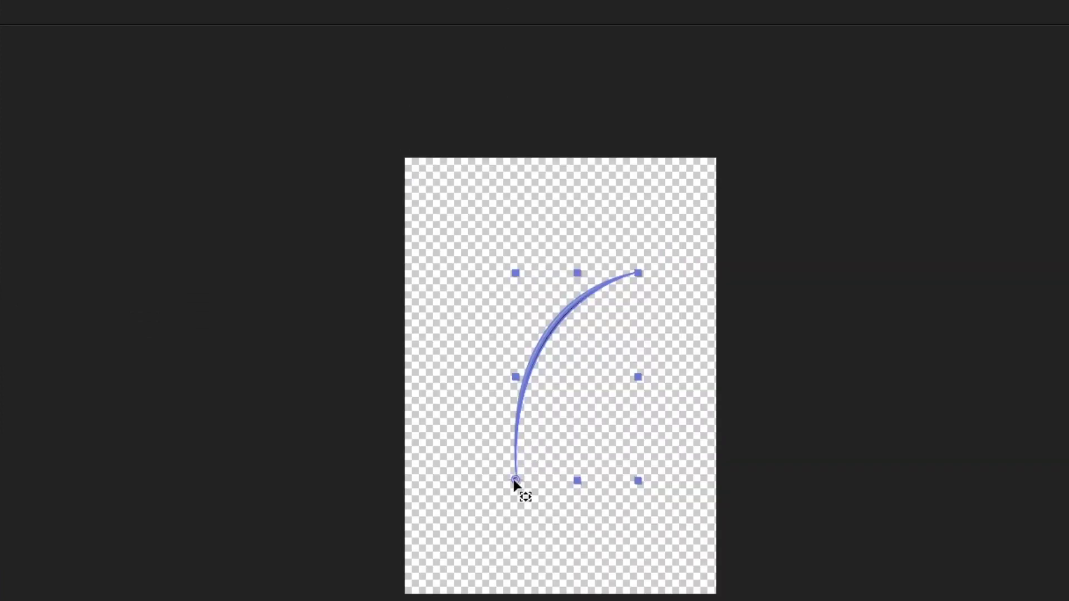
scroll(514, 480, "up", 2)
Keyframe the strand layer's rotation at the start and at about 2 seconds, and preview the sway.
key("r")
left_click(64, 477)
left_click(426, 443)
left_click_drag(161, 475, 150, 475)
left_click_drag(401, 444, 285, 454)
key("space")
key("space")
key("equal")
key("equal")
left_click_drag(500, 475, 375, 476)
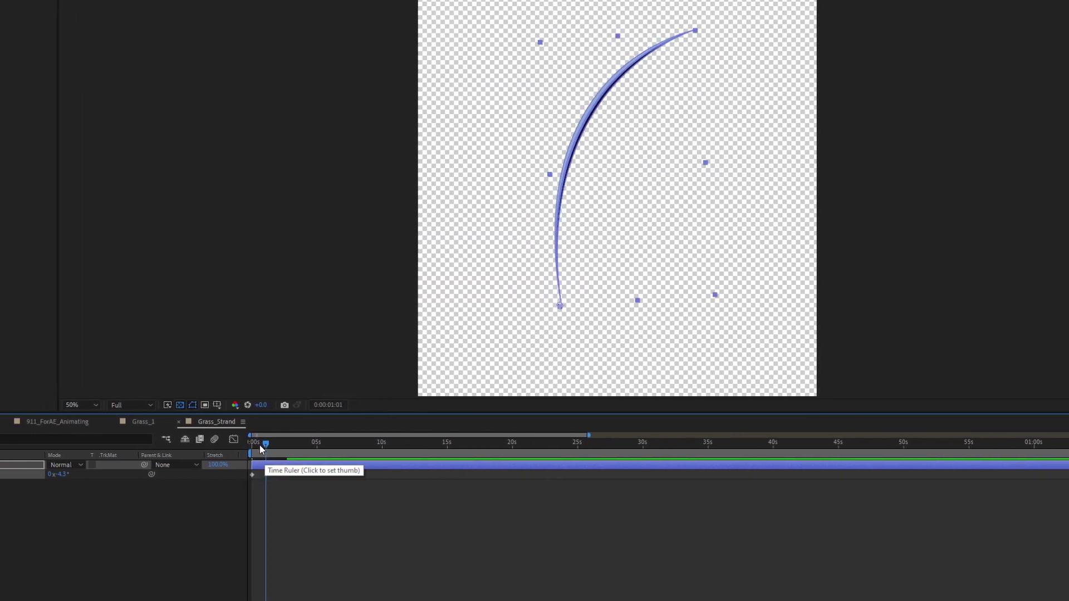
key("space")
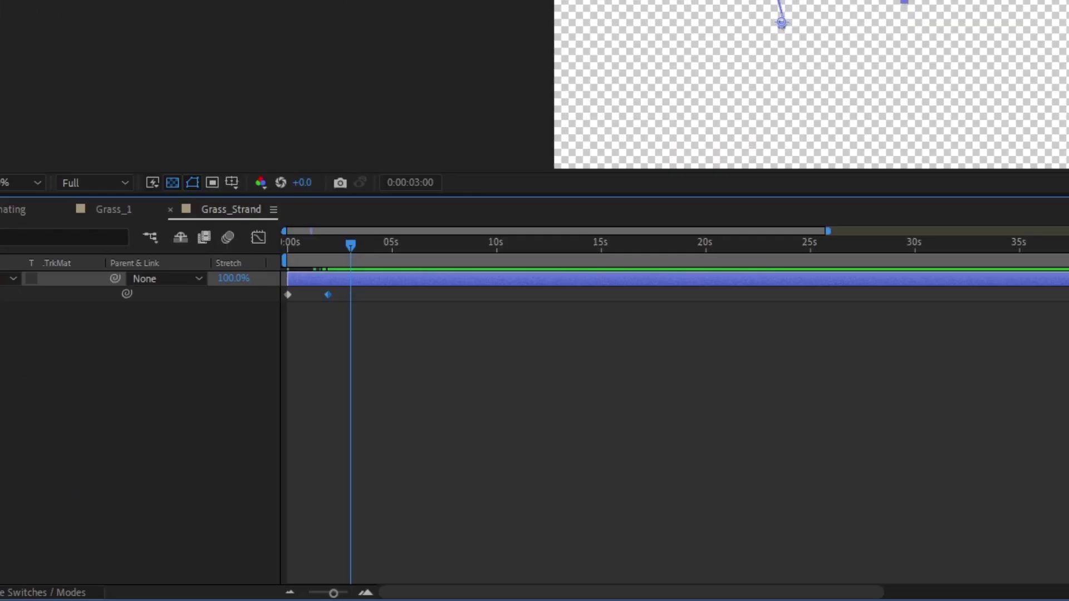
Add the expression wiggle(5,20) to the strand layer's rotation and preview it.
key("alt+shift+equal")
type("wi")
key("Return")
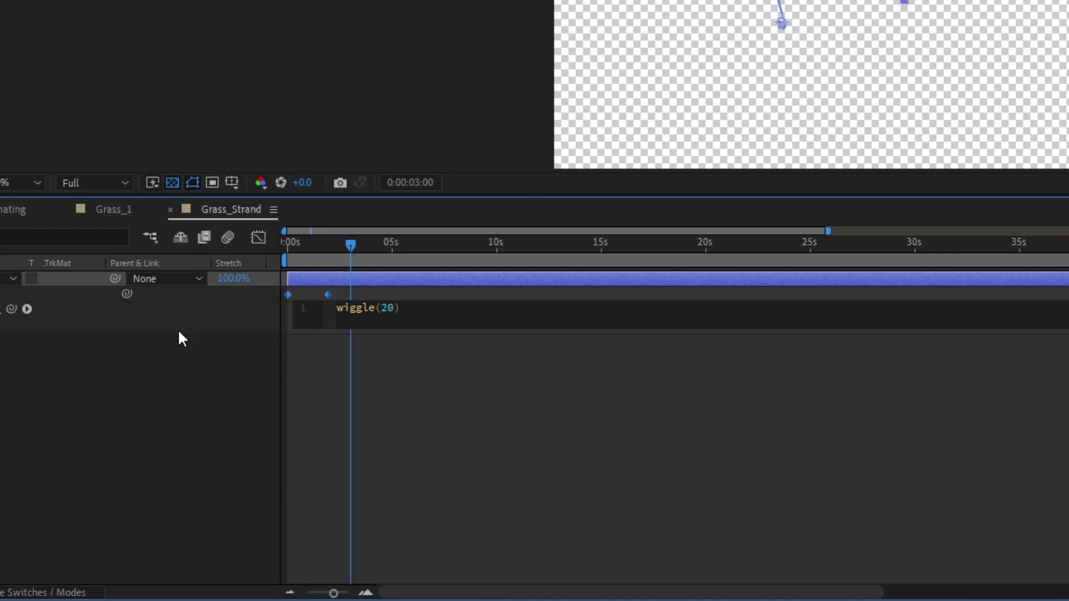
type("5,20")
left_click(179, 331)
key("space")
key("space")
Change the strand's rotation expression to wiggle(2,4).
left_click(359, 316)
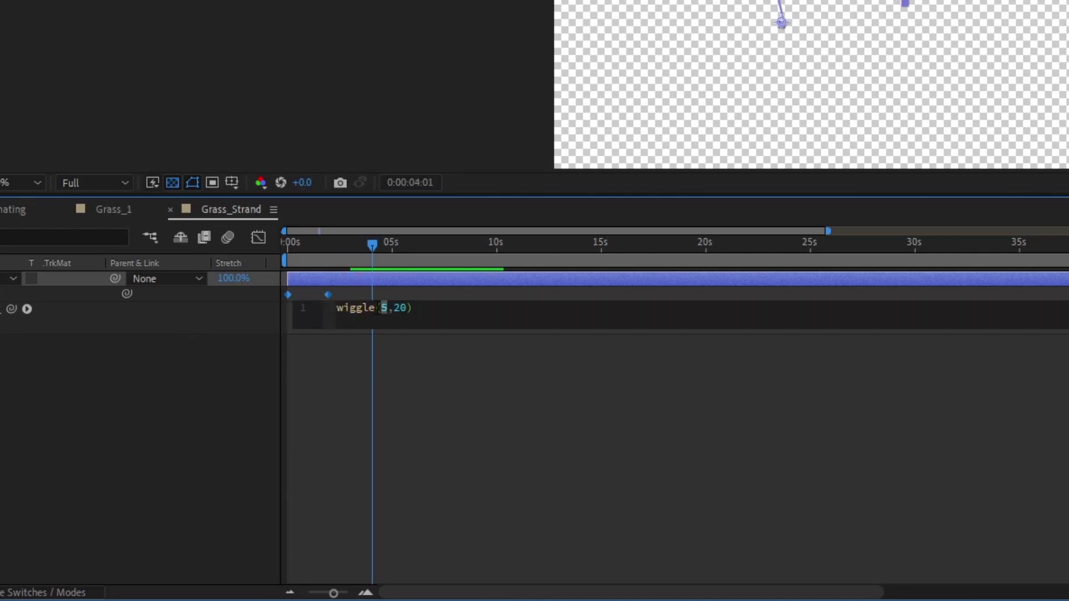
type("4")
key("KP_Enter")
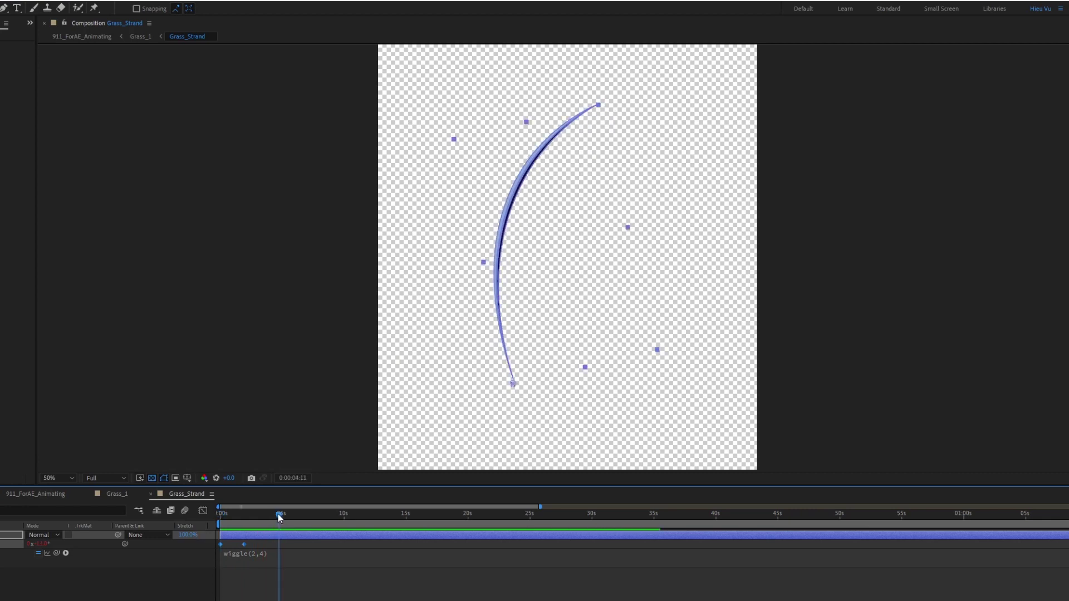
Add rotation keyframes to the strand layer at 0:00:04:11 and 0:00:06:09, bending the blade downward.
left_click_drag(280, 518, 297, 515)
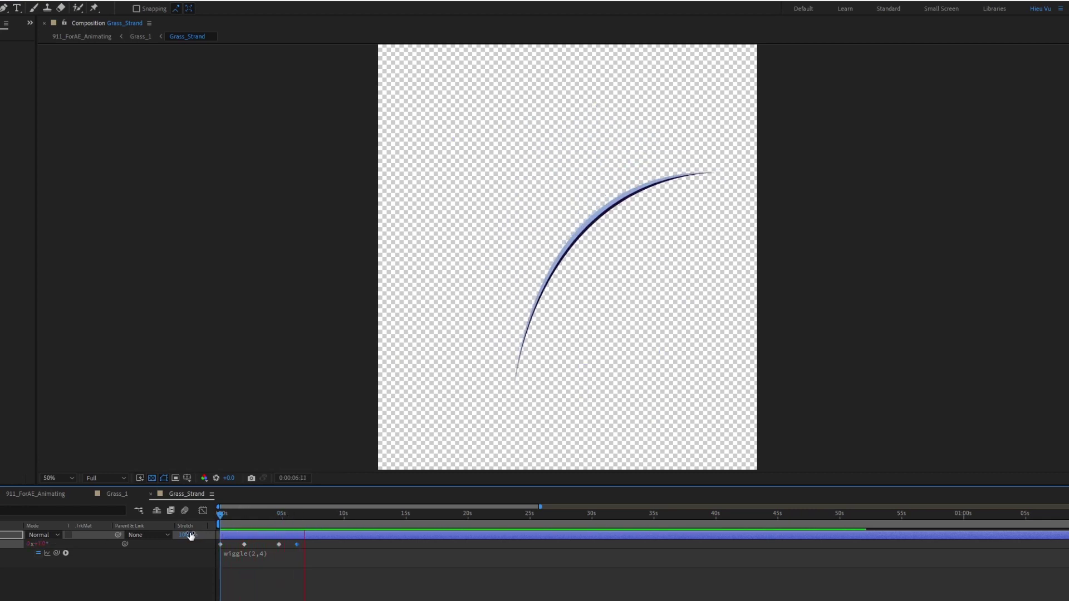
left_click(333, 516)
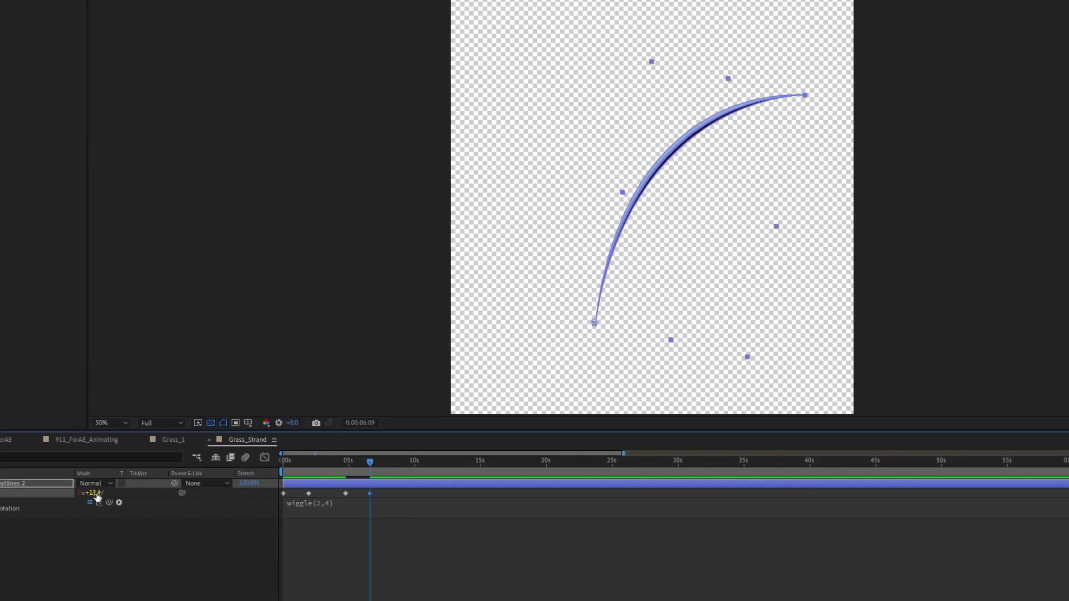
left_click_drag(95, 496, 102, 495)
Ease the strand's rotation keyframes and continue the sway with keyframes at about 10 and 12 seconds.
left_click(336, 463)
key("space")
key("space")
key("shift+F3")
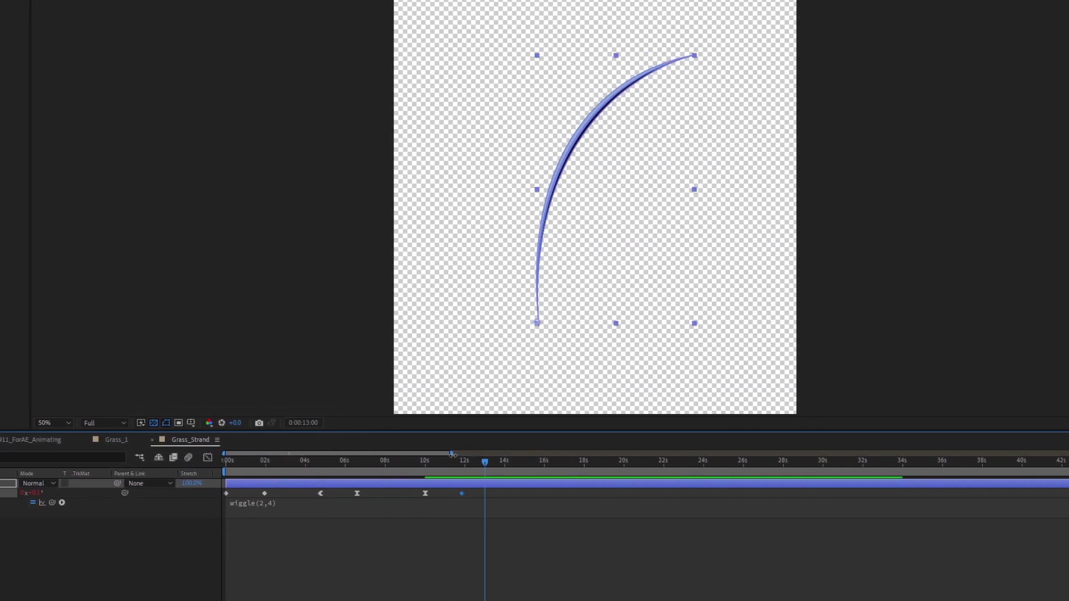
mouse_move(484, 461)
left_mouse_down()
mouse_move(469, 456)
mouse_move(553, 469)
mouse_move(500, 466)
left_mouse_up()
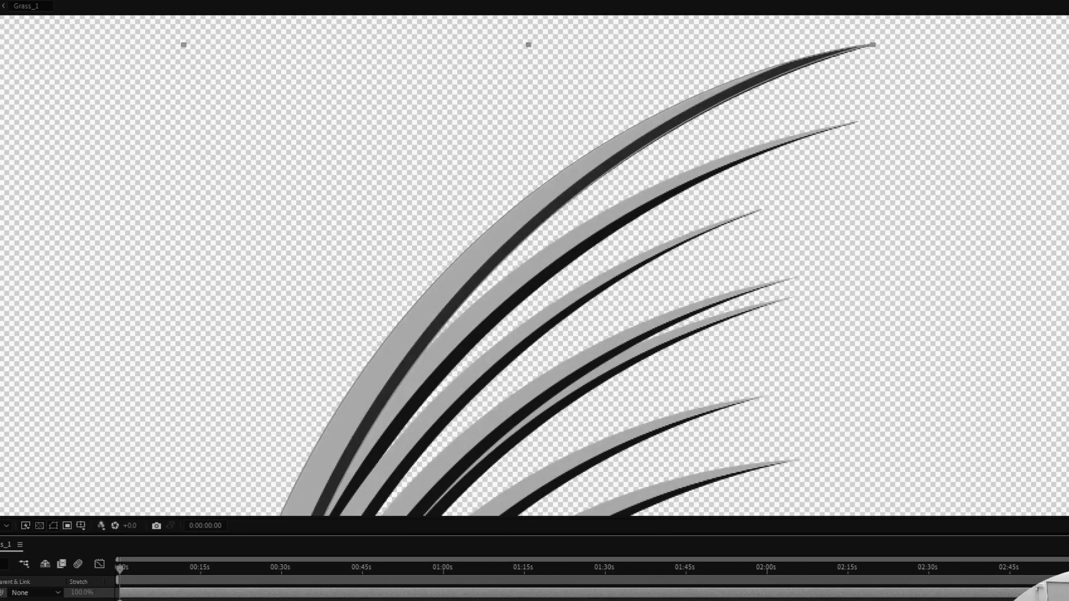
scroll(527, 264, "up", 1)
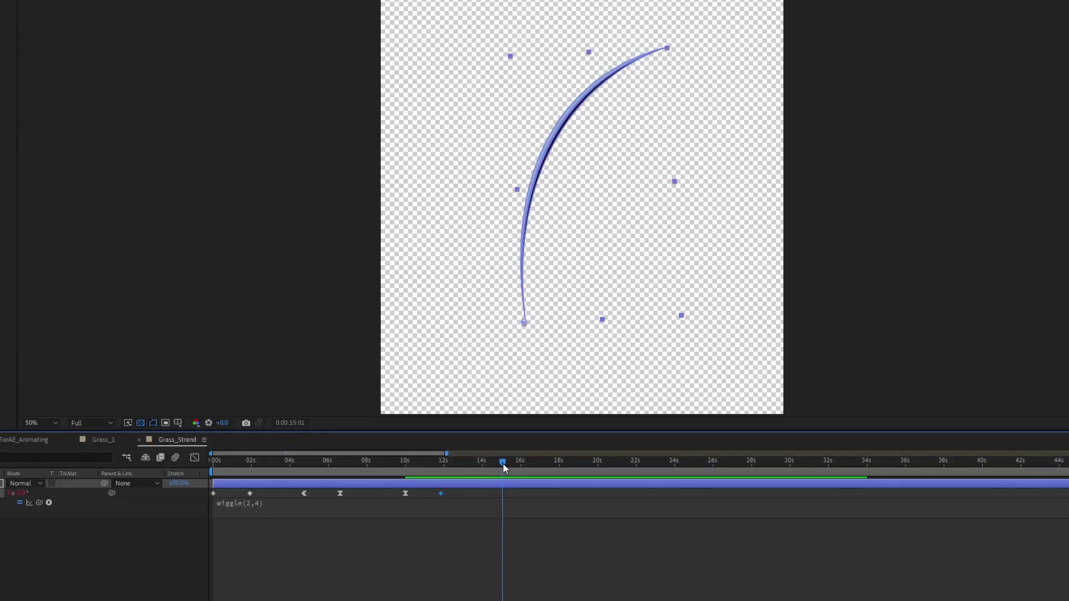
End the Grass_Strand work area at the last rotation keyframe, about 12 seconds, and preview the loop.
left_click_drag(503, 463, 428, 463)
key("n")
key("space")
key("space")
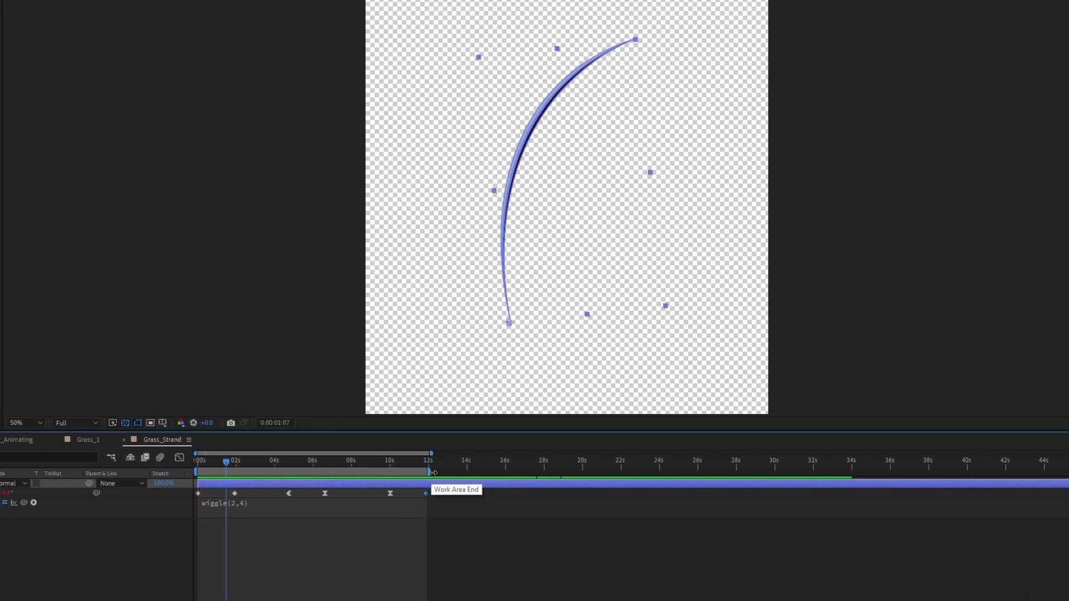
Trim the Grass_Strand composition to the work area and open the options of its layer in Grass_1.
left_click(427, 462)
key("space")
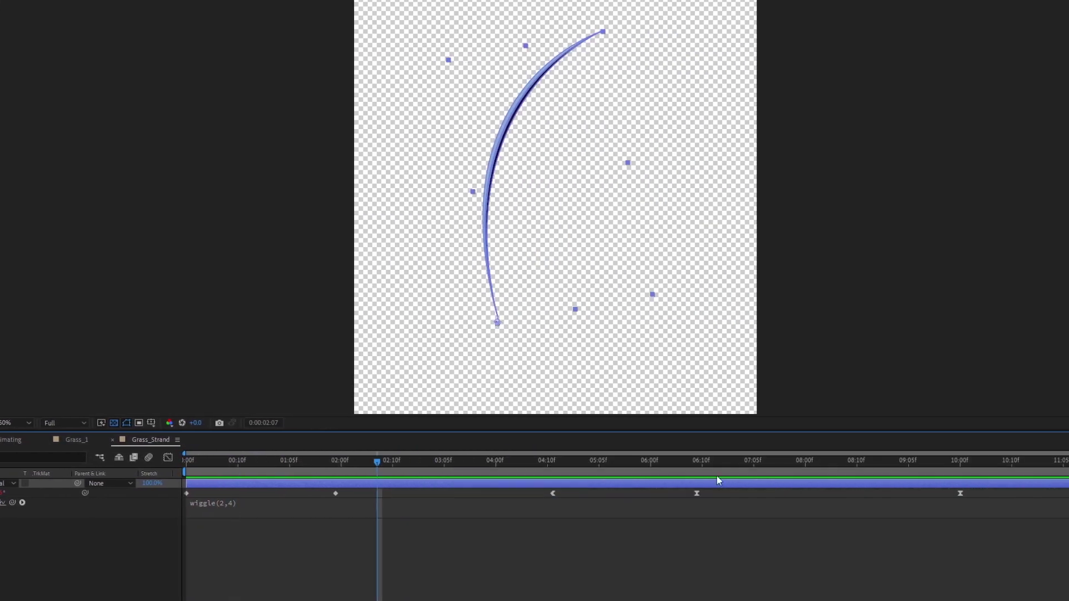
key("space")
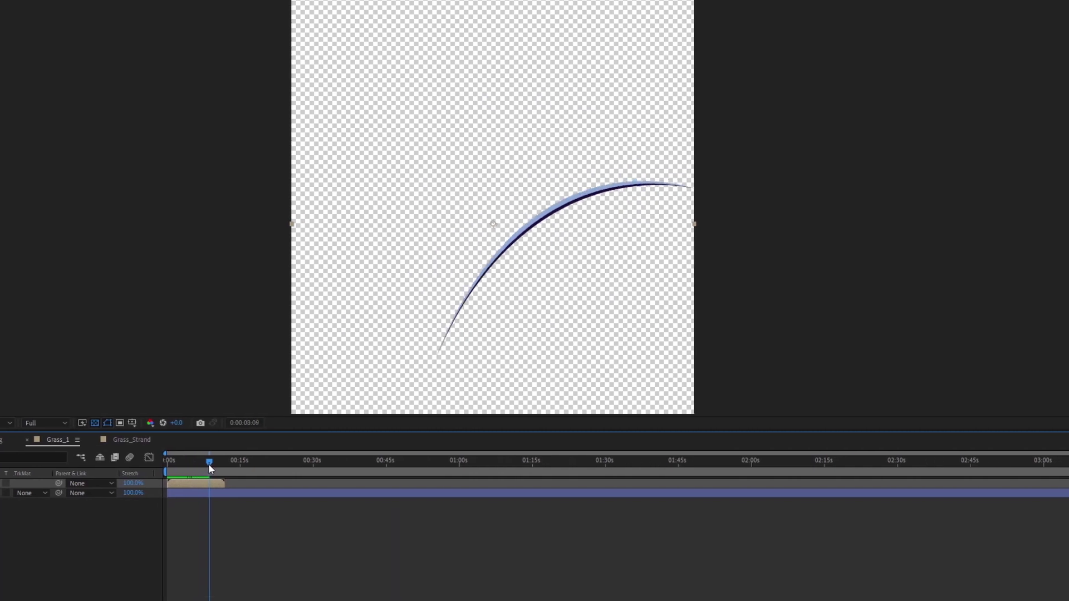
right_click(183, 482)
left_click(329, 220)
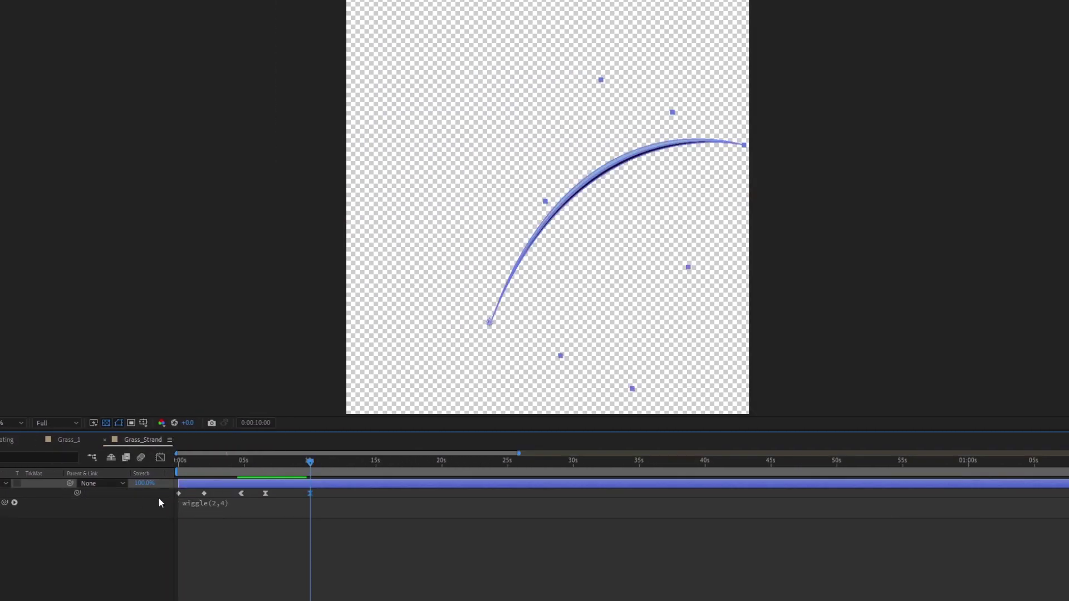
Copy the strand's first rotation keyframe to about 12 seconds and preview the returning sway.
left_click(178, 493)
key("ctrl+c")
left_click_drag(311, 462, 334, 461)
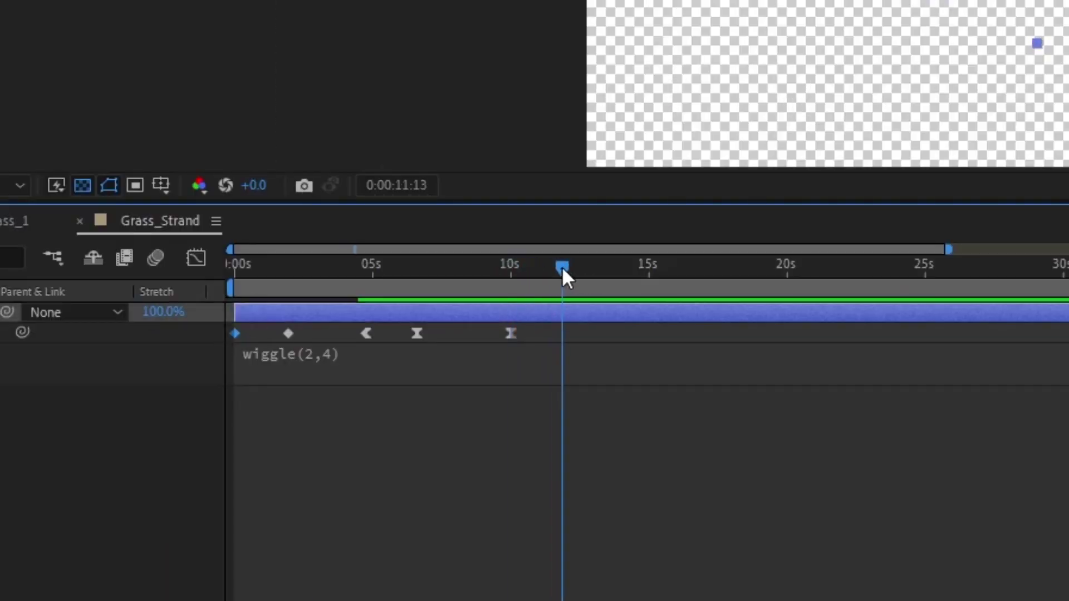
key("ctrl+v")
left_click(512, 272)
key("space")
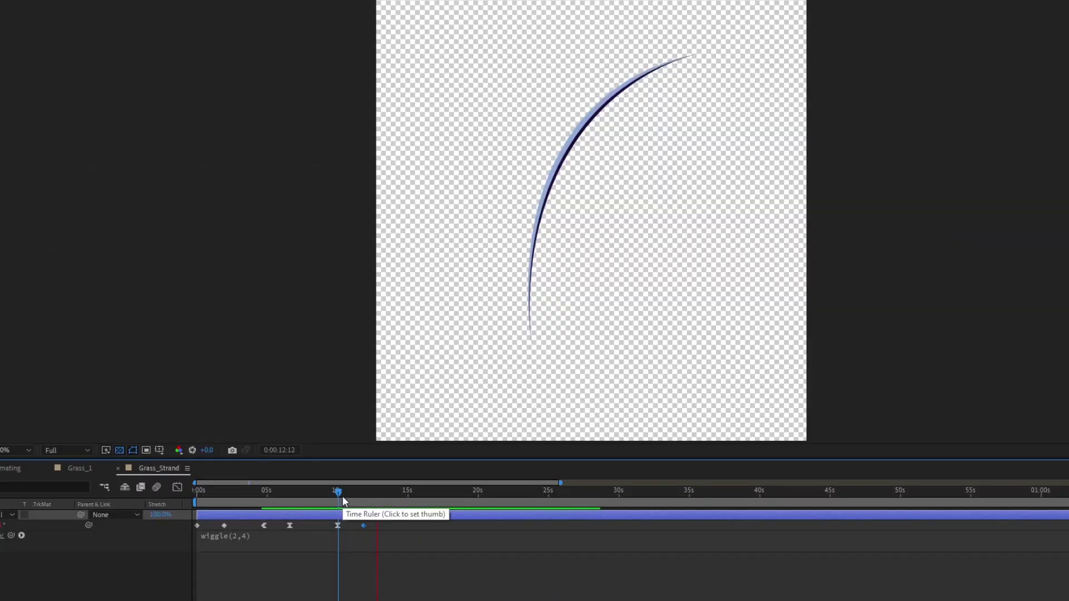
key("space")
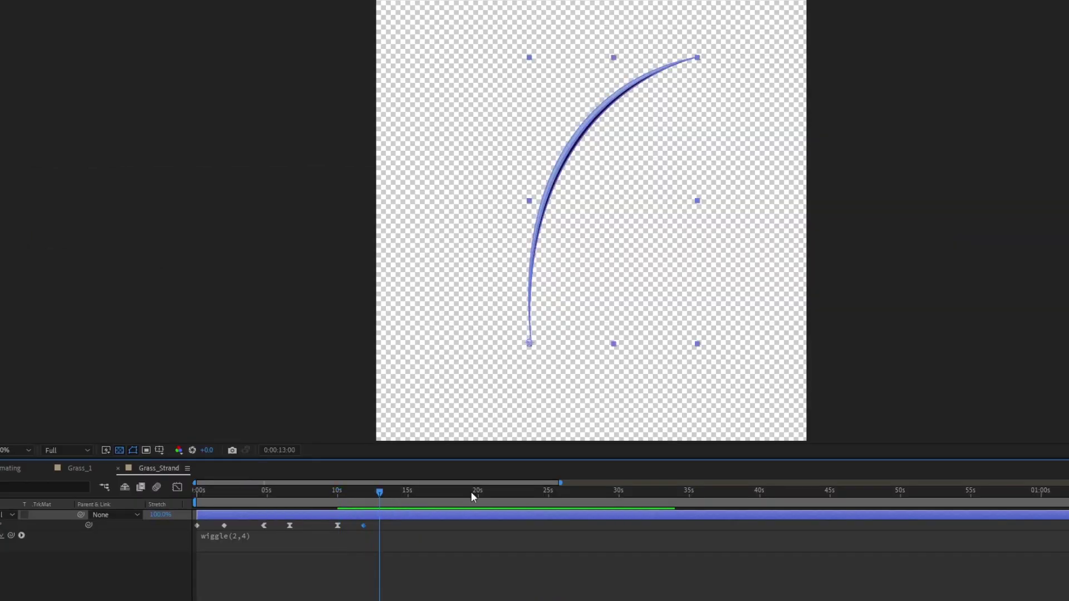
End the Grass_Strand work area at the last keyframe, about 12 seconds, and preview the loop.
left_click_drag(949, 250, 710, 249)
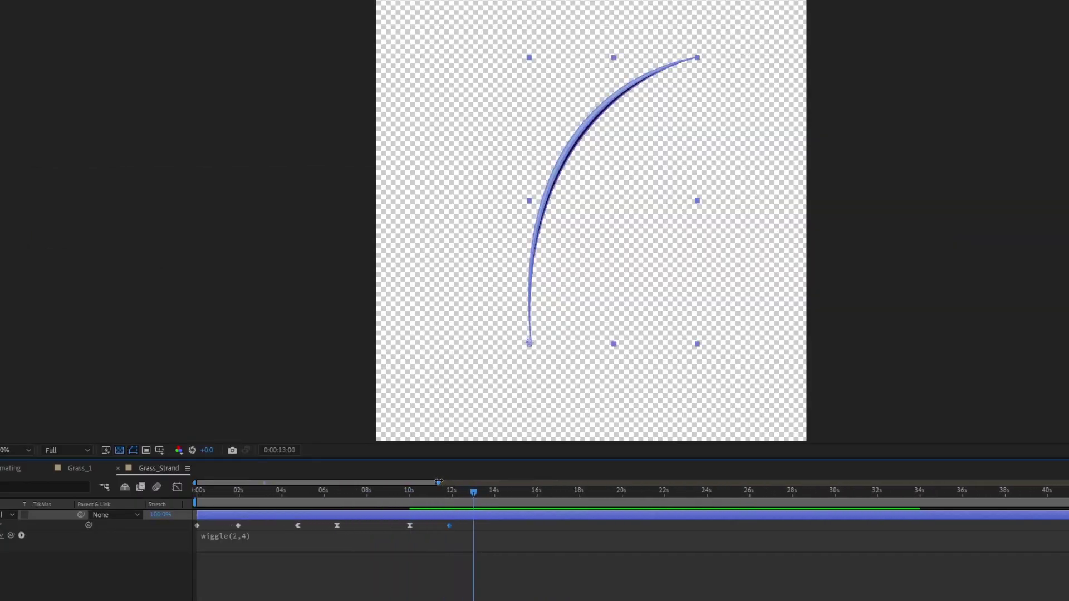
left_click_drag(438, 481, 434, 504)
key("n")
key("space")
key("n")
key("space")
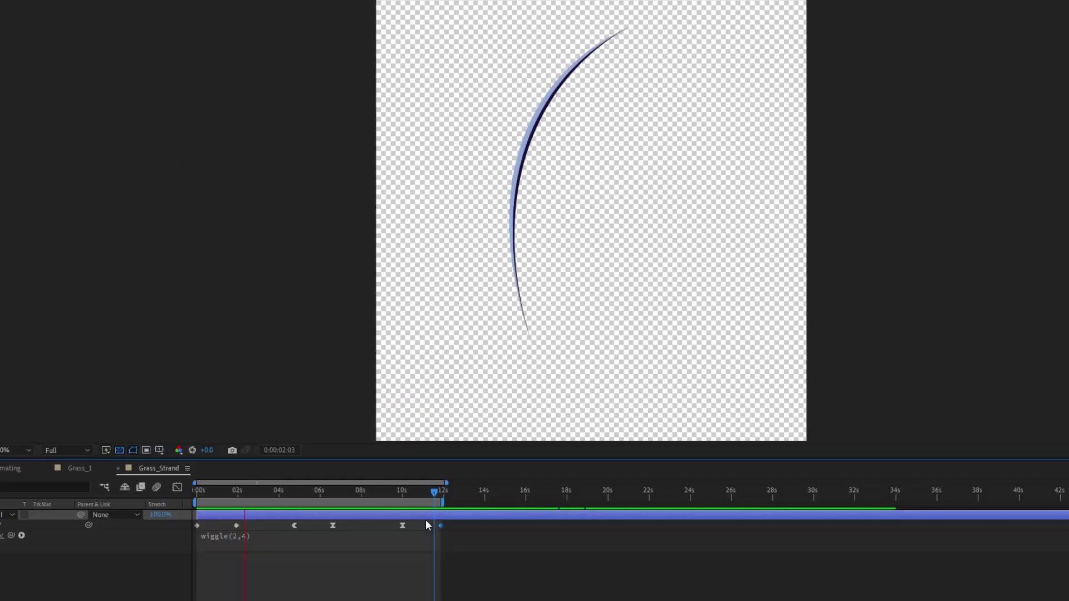
Trim the Grass_Strand composition to its work area.
right_click(412, 503)
left_click(495, 536)
key("space")
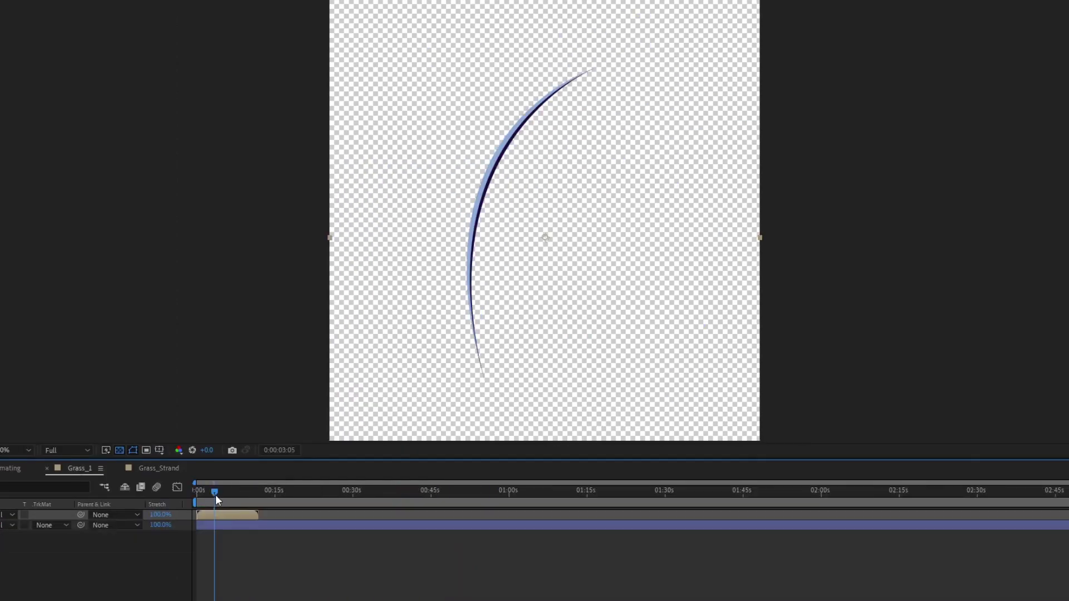
Enable time remapping on the Grass_Strand layer in Grass_1 and loop it with the expression loopIn() + loopOut() - value.
mouse_move(216, 494)
left_mouse_down()
mouse_move(206, 496)
mouse_move(234, 499)
mouse_move(204, 493)
left_mouse_up()
right_click(206, 513)
mouse_move(268, 232)
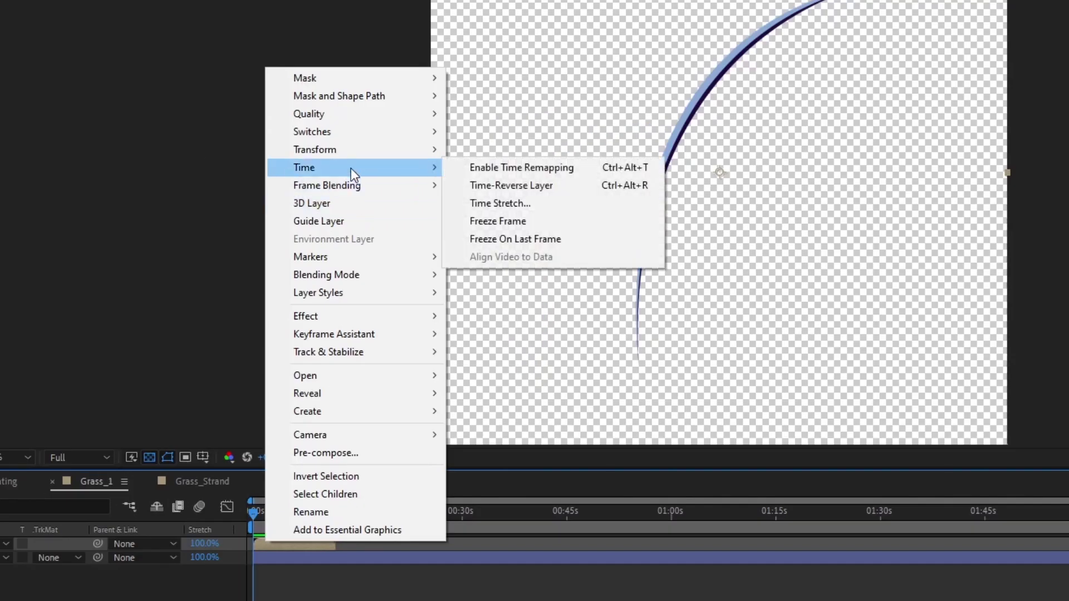
left_click(512, 168)
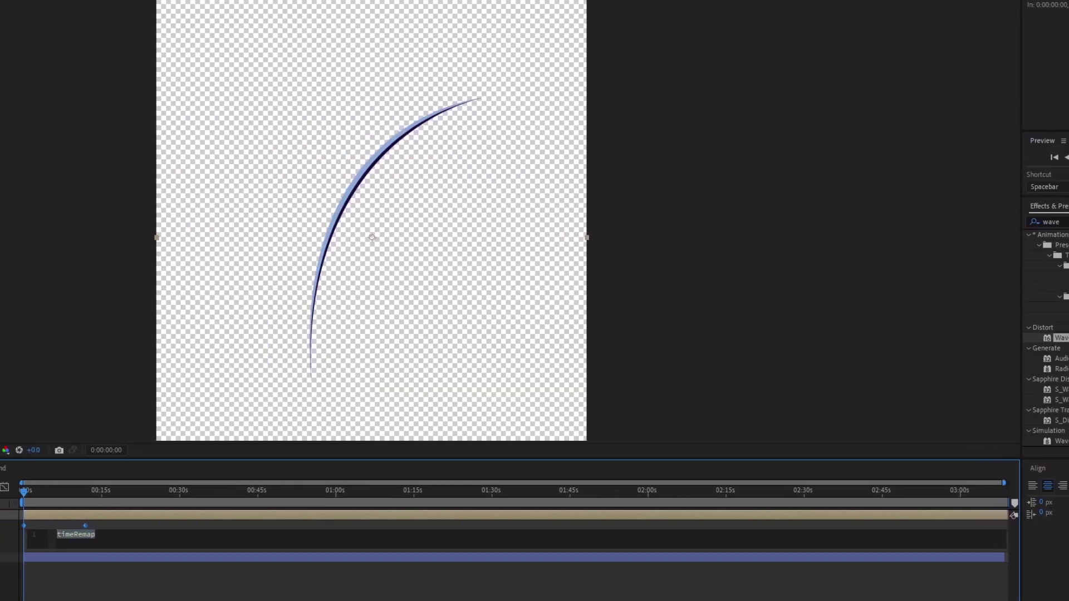
left_click(1, 529)
mouse_move(28, 461)
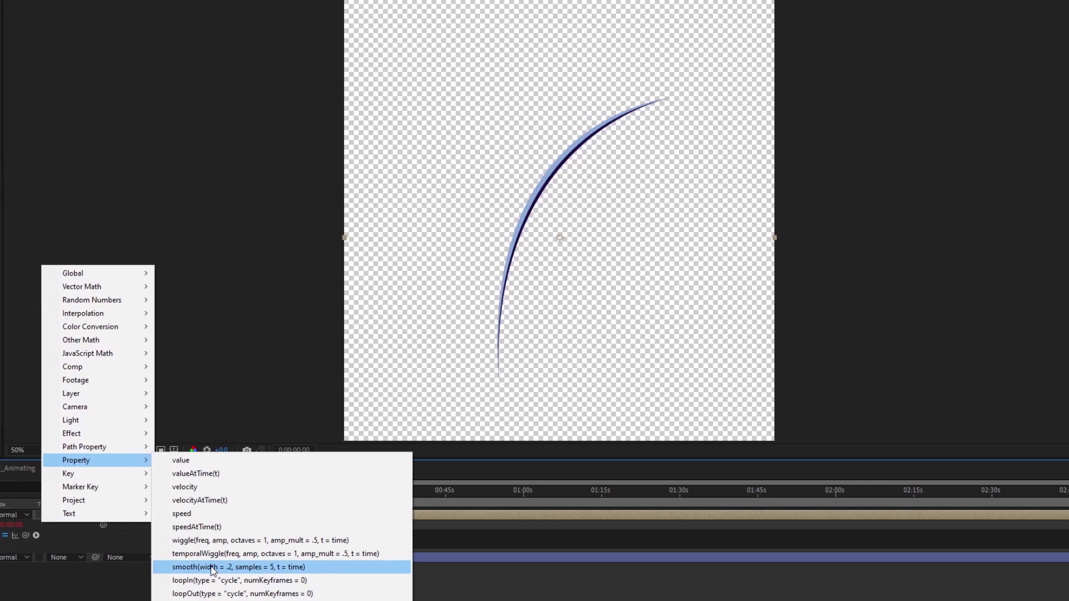
left_click(344, 539)
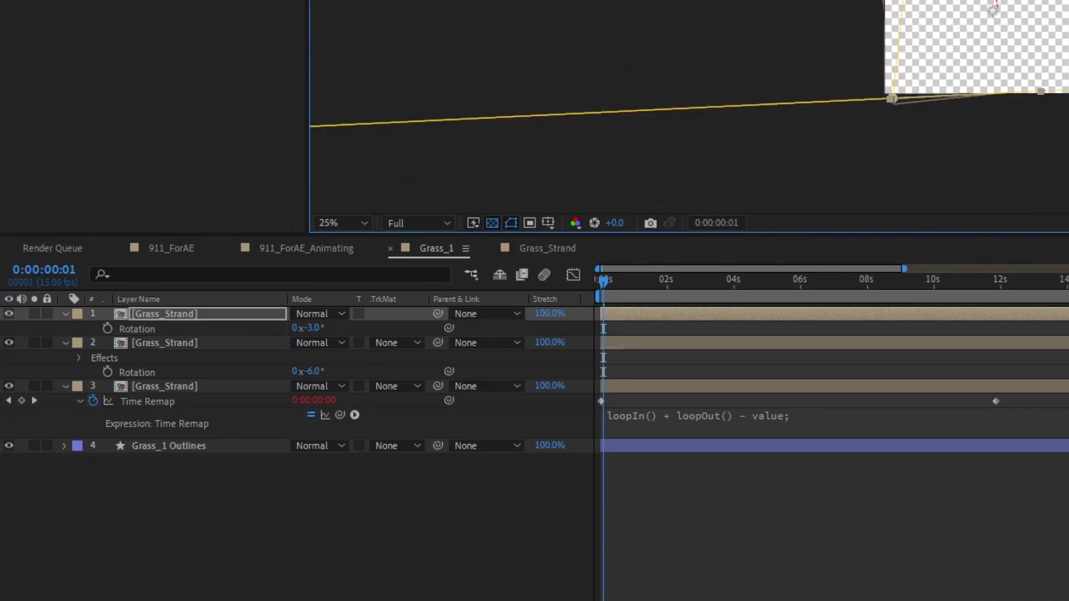
Adjust the corner pins of the top Grass_Strand copy in Grass_1 to fit its red reference blade.
scroll(689, 105, "up", 2)
scroll(689, 105, "down", 2)
left_click_drag(892, 98, 883, 90)
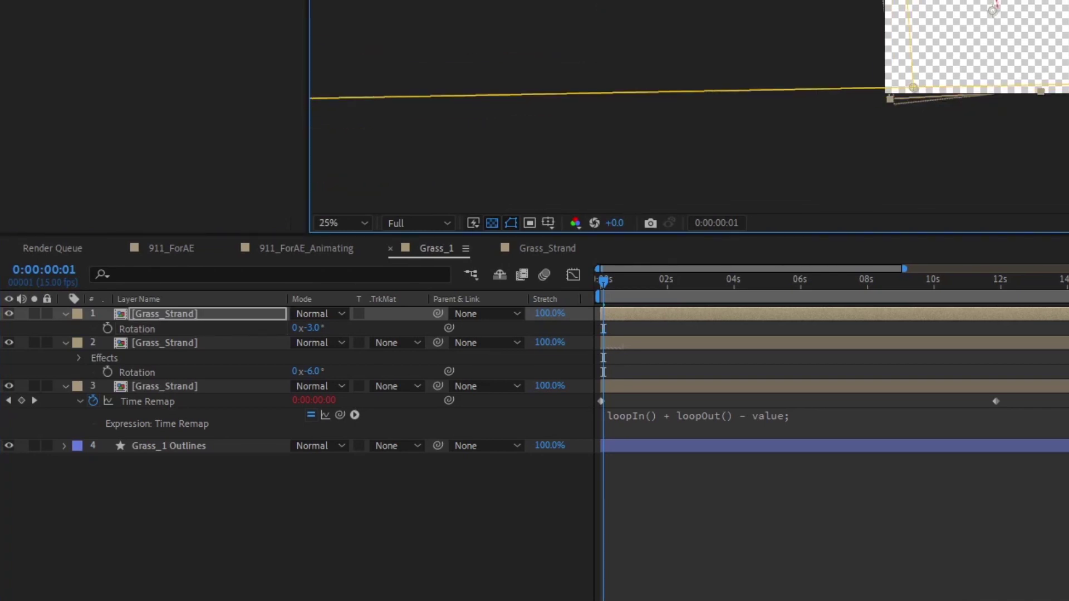
scroll(689, 105, "up", 2)
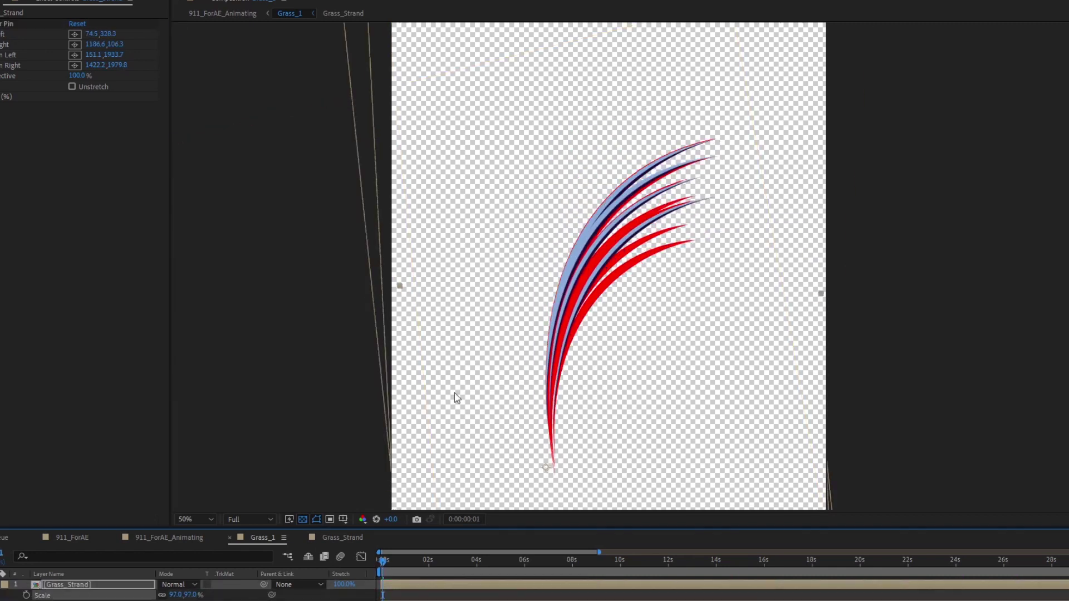
scroll(778, 223, "down", 2)
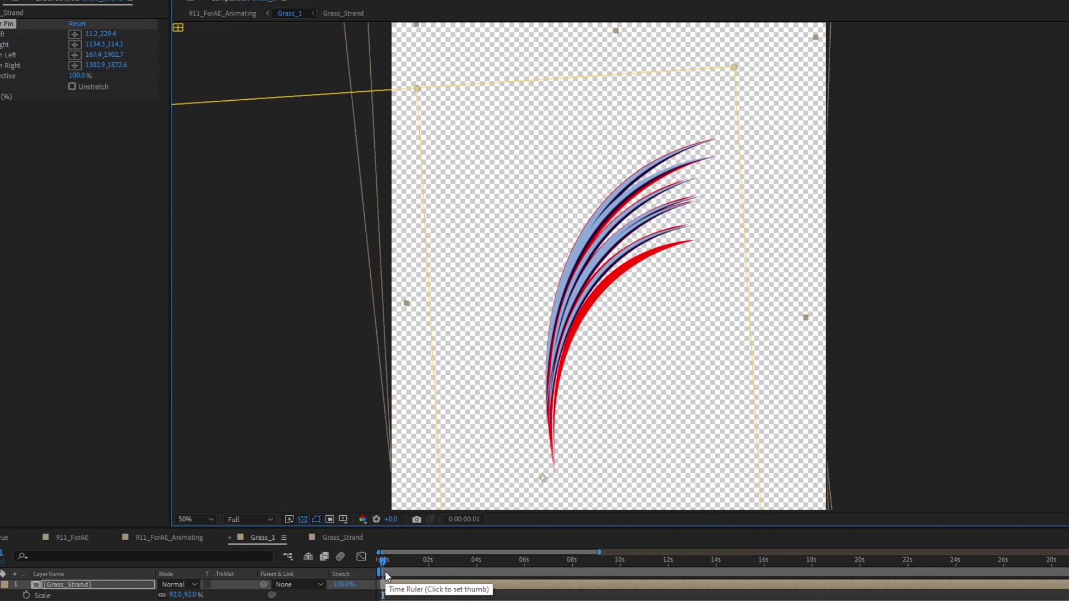
Rotate the newest Grass_Strand copy to 6° so it follows the lowest red reference blade.
mouse_move(385, 570)
left_mouse_down()
mouse_move(365, 564)
mouse_move(384, 565)
left_mouse_up()
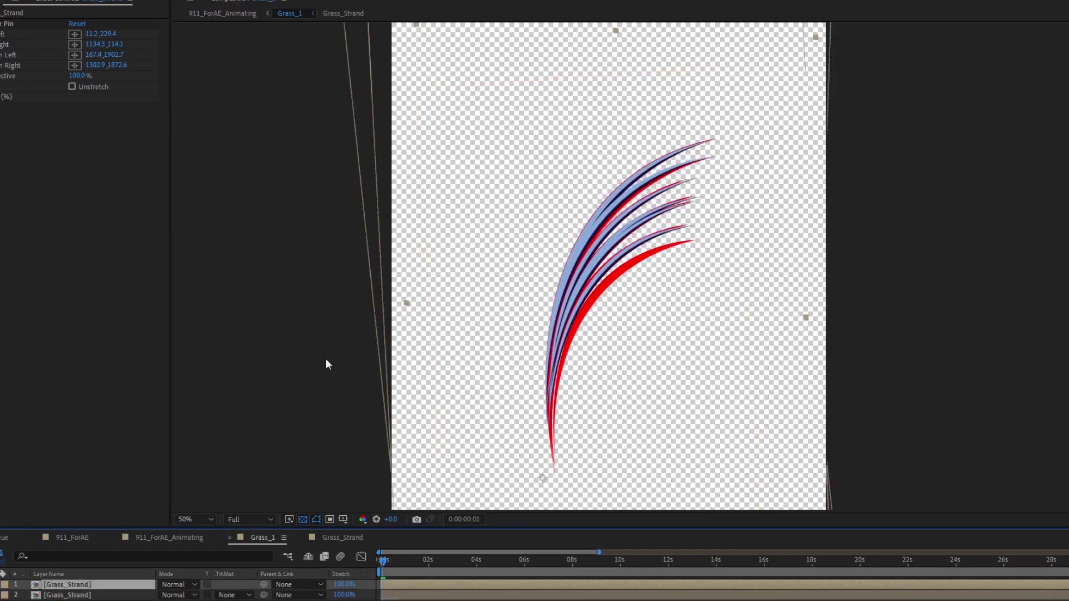
key("r")
left_click_drag(173, 595, 175, 595)
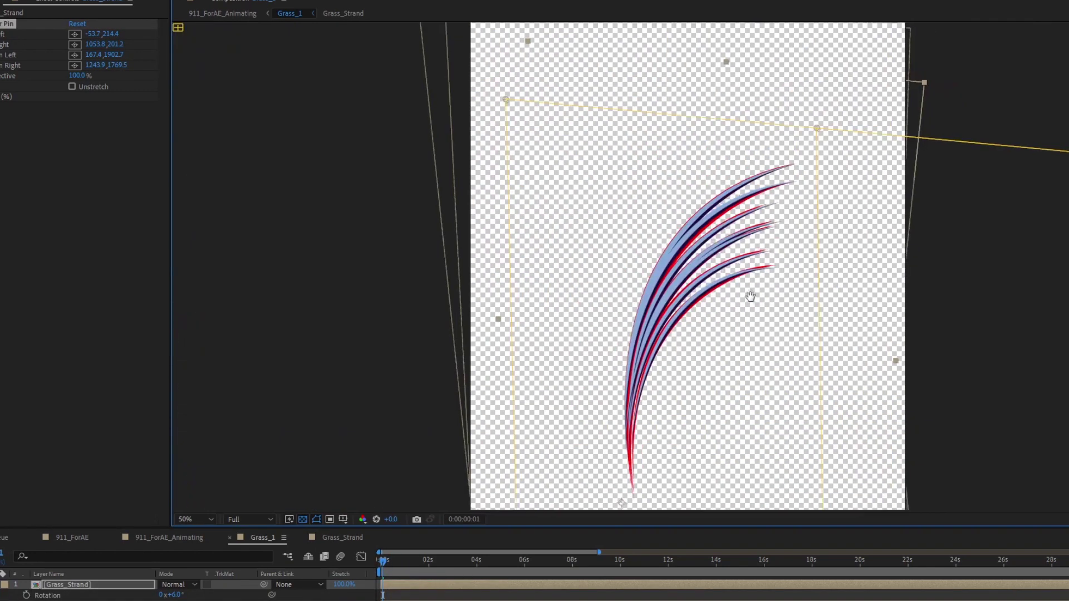
Scrub and preview the swaying grass in the 911_ForAE_Animating composition.
left_click(189, 537)
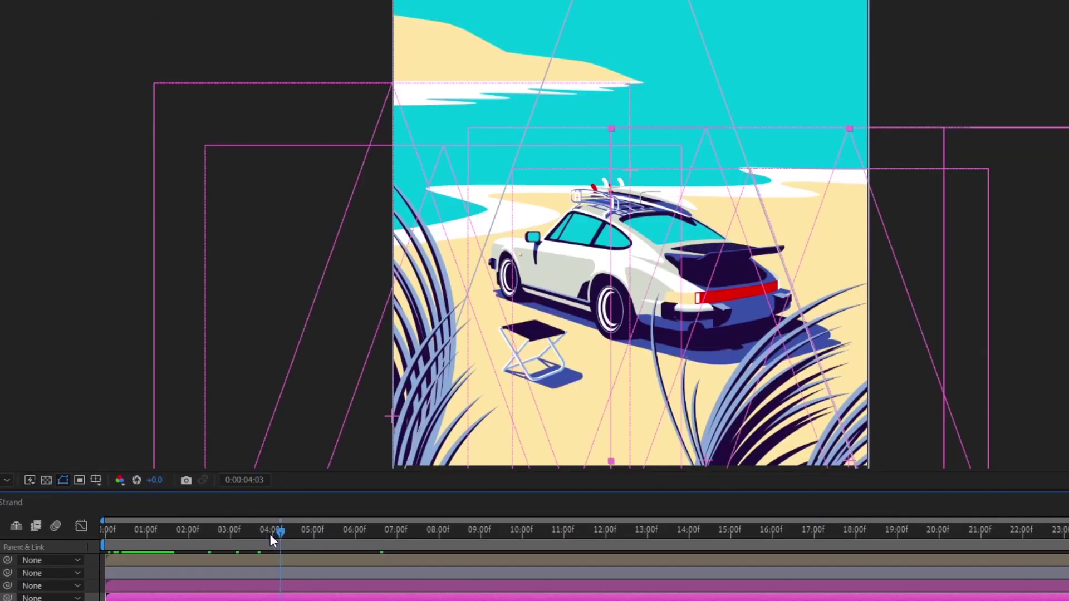
left_click_drag(497, 563, 457, 562)
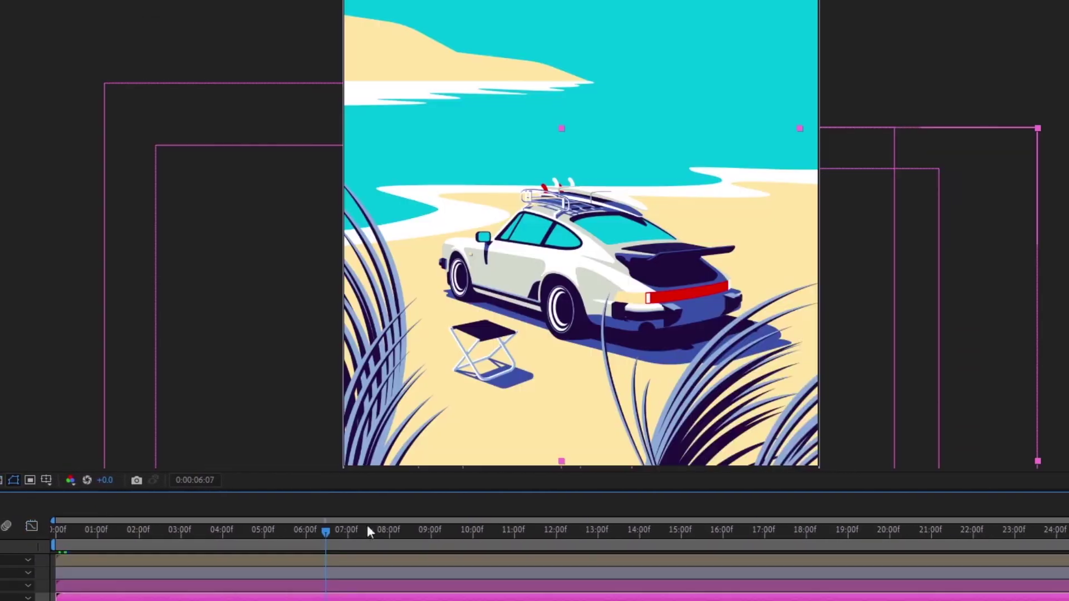
left_click_drag(366, 525, 38, 537)
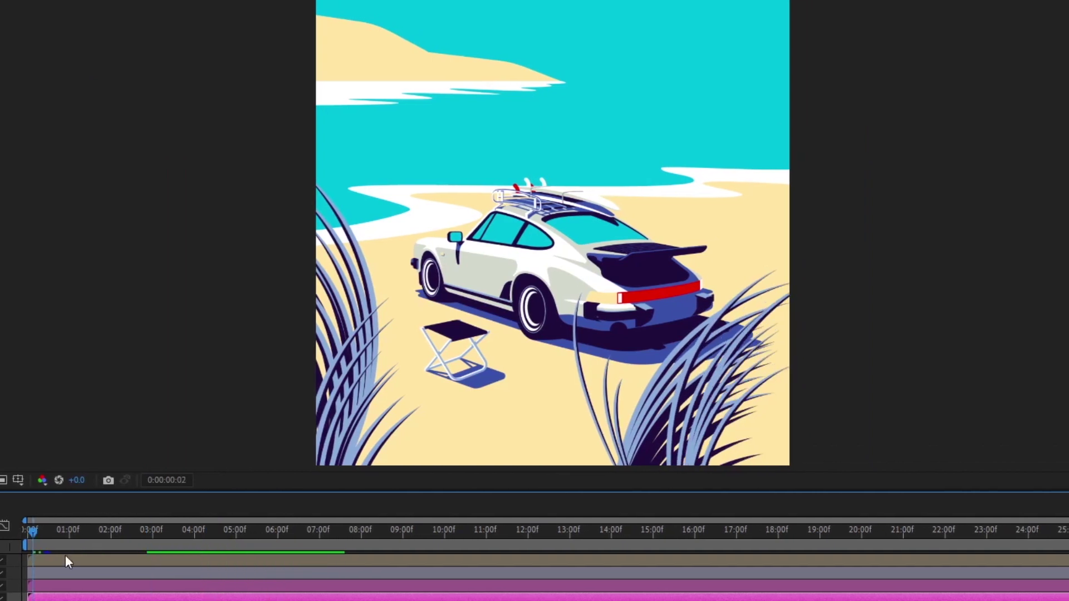
key("space")
left_click_drag(139, 530, 24, 540)
key("space")
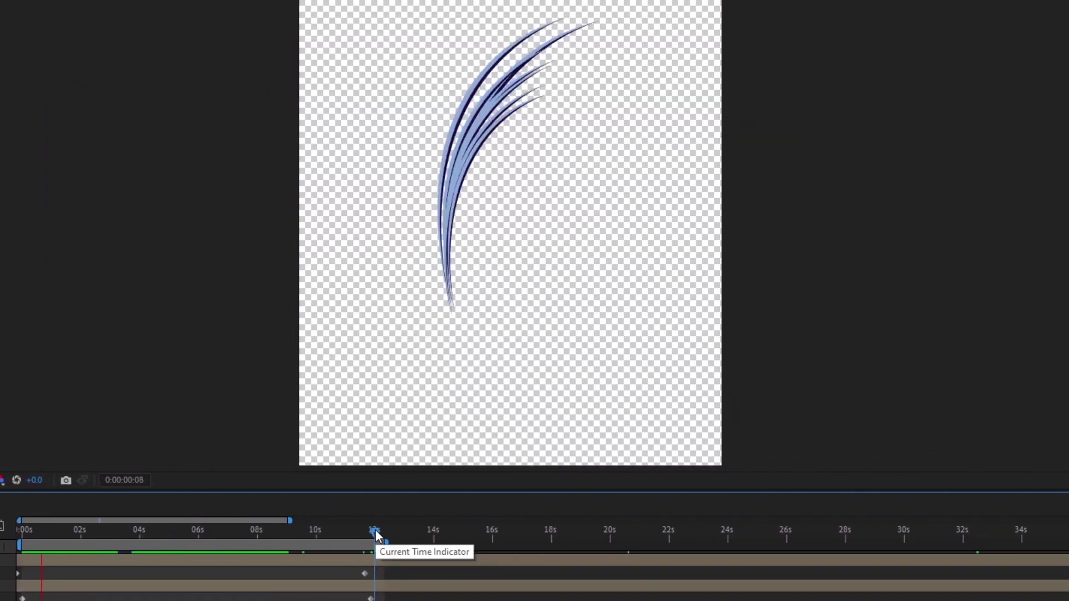
Preview the Grass_1 loop and adjust the end of its work area near 12 seconds.
key("space")
key("space")
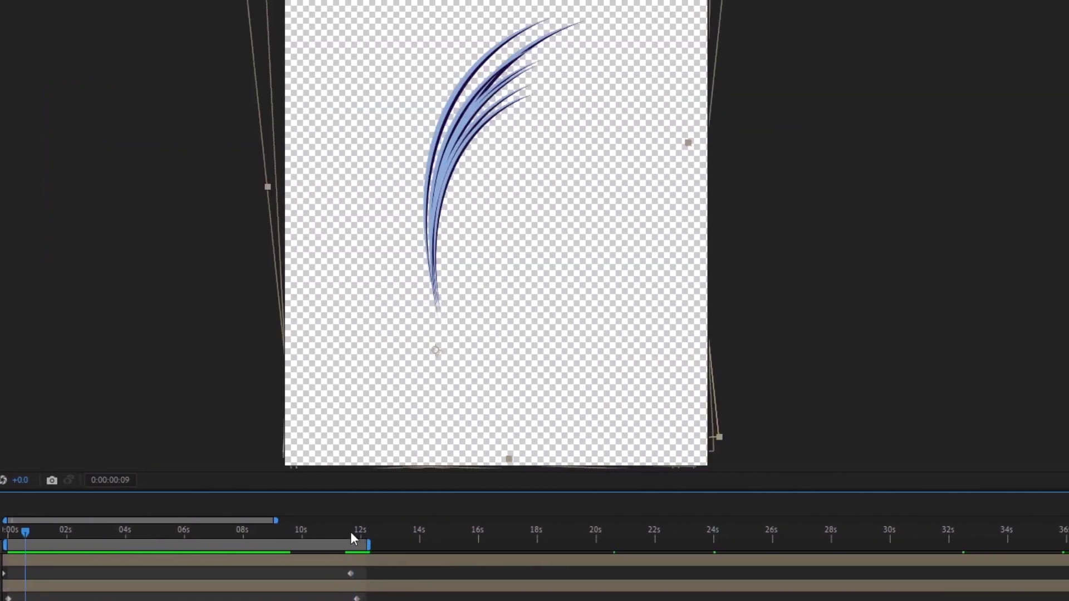
left_click_drag(372, 543, 378, 544)
left_click(373, 531)
Return to the start of the composition and apply the CC Bend It effect to the grass blade layer.
key("Home")
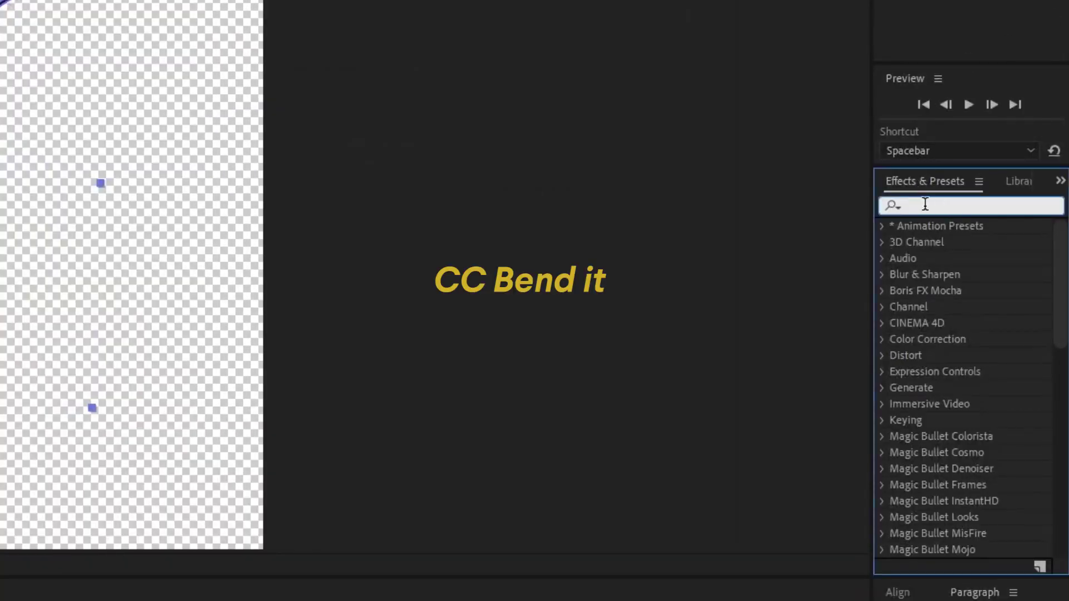
type("bend")
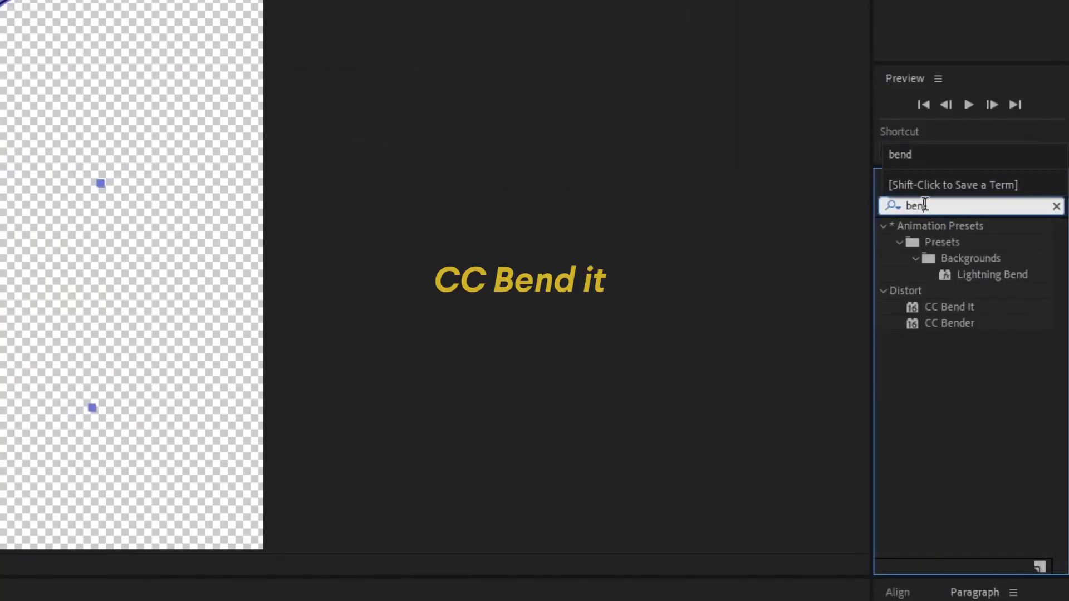
double_click(937, 303)
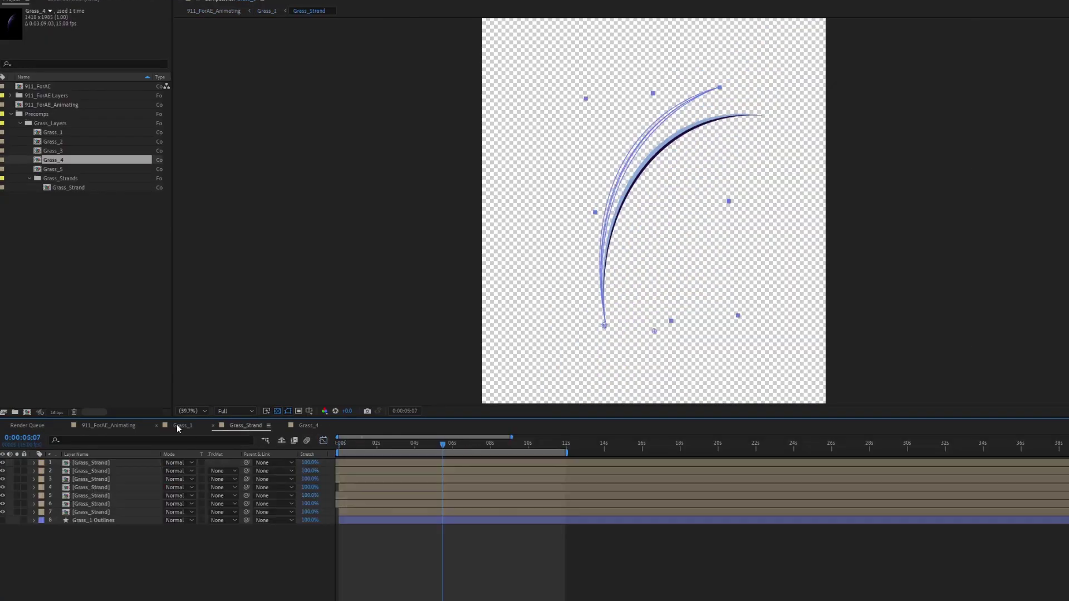
Check the last frame of the Grass_1 loop and open the Grass_4 composition.
left_click(178, 426)
left_click(565, 445)
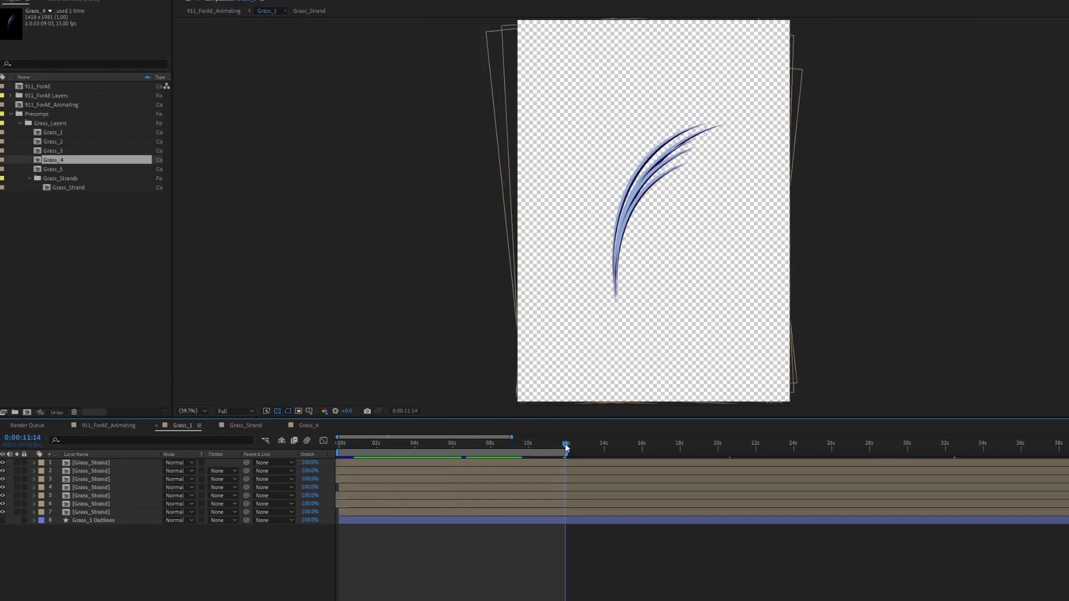
left_click(309, 426)
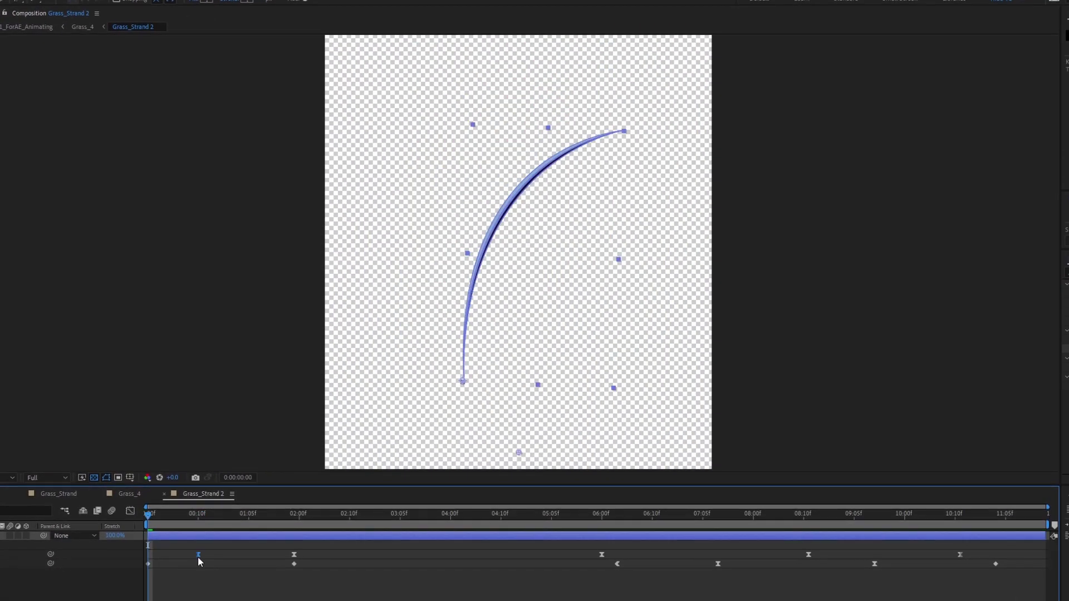
Preview Grass_Strand 2 and move the last keyframe of the lower keyframe row to the end of the composition.
key("space")
key("space")
left_click_drag(995, 564, 1044, 563)
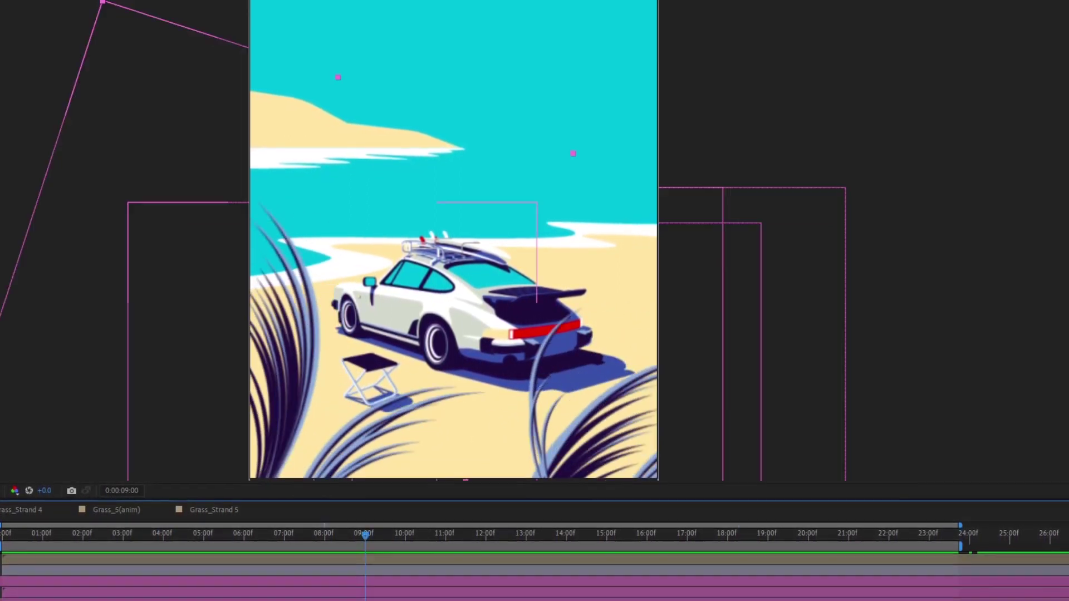
Scrub and preview all the grass layers swaying in the 911_ForAE_Animating composition.
left_click(30, 510)
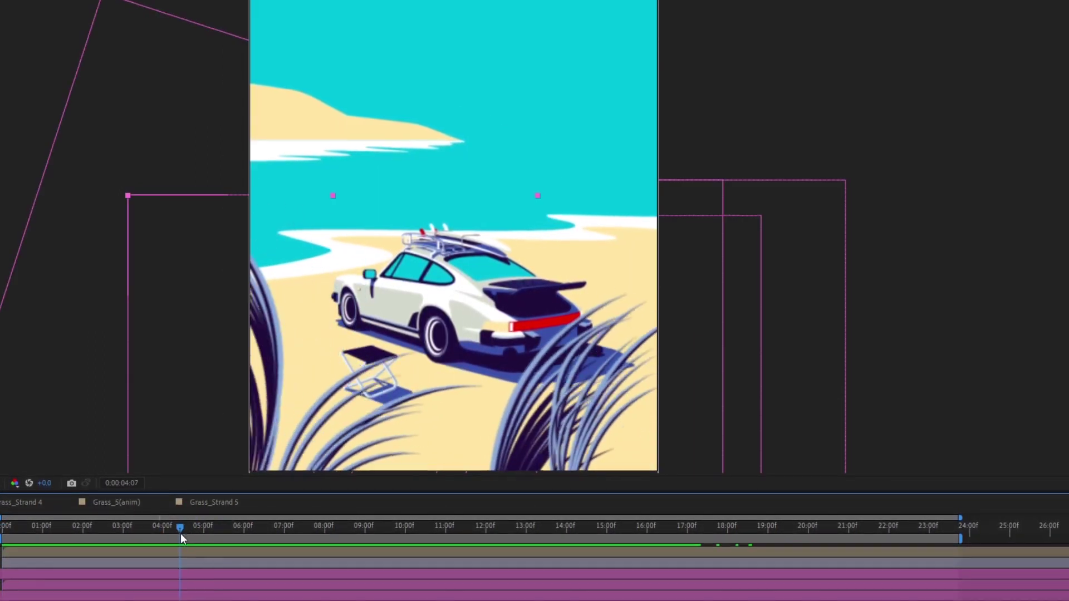
left_click_drag(179, 529, 140, 526)
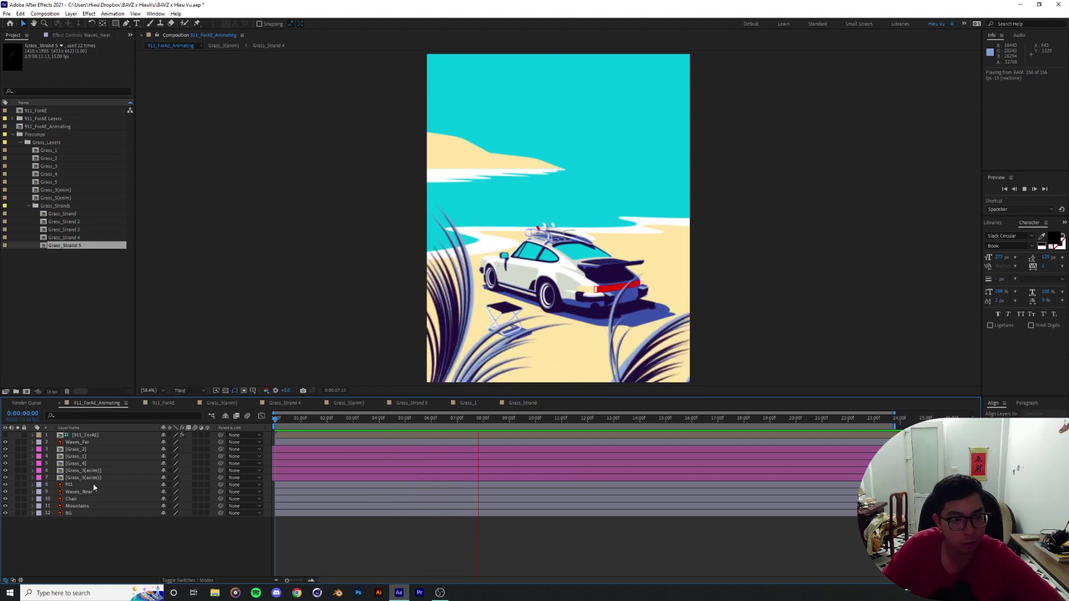
key("space")
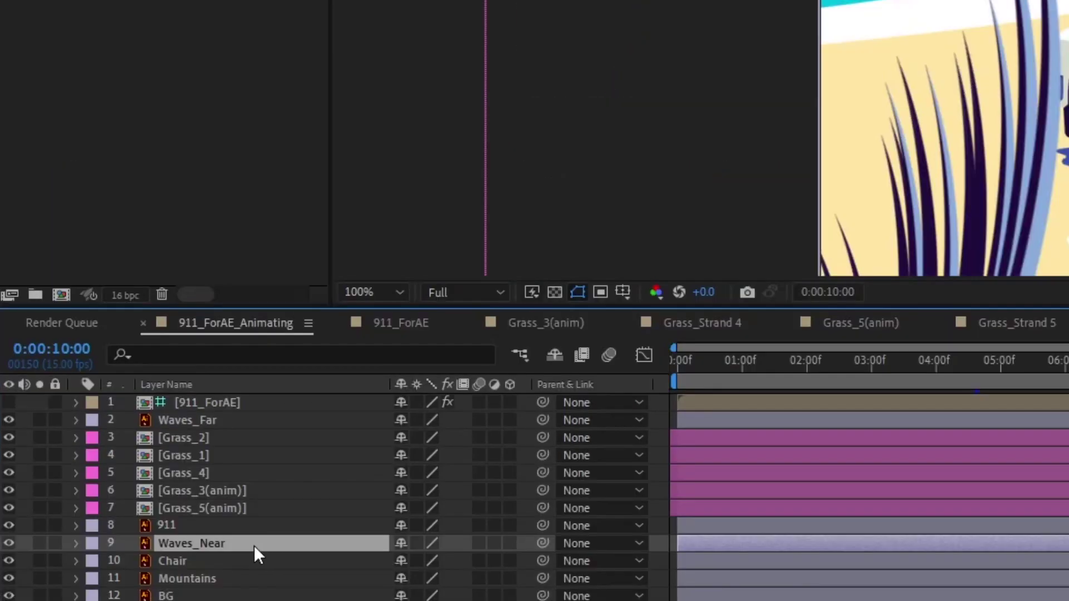
Convert the Waves_Near vector layer to a shape layer.
right_click(272, 388)
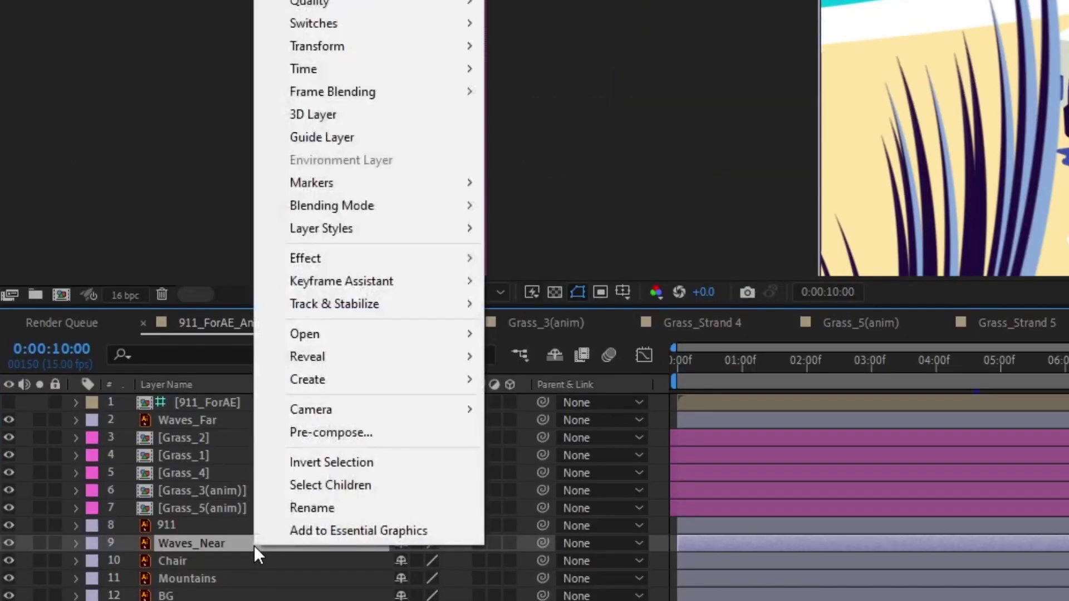
mouse_move(304, 384)
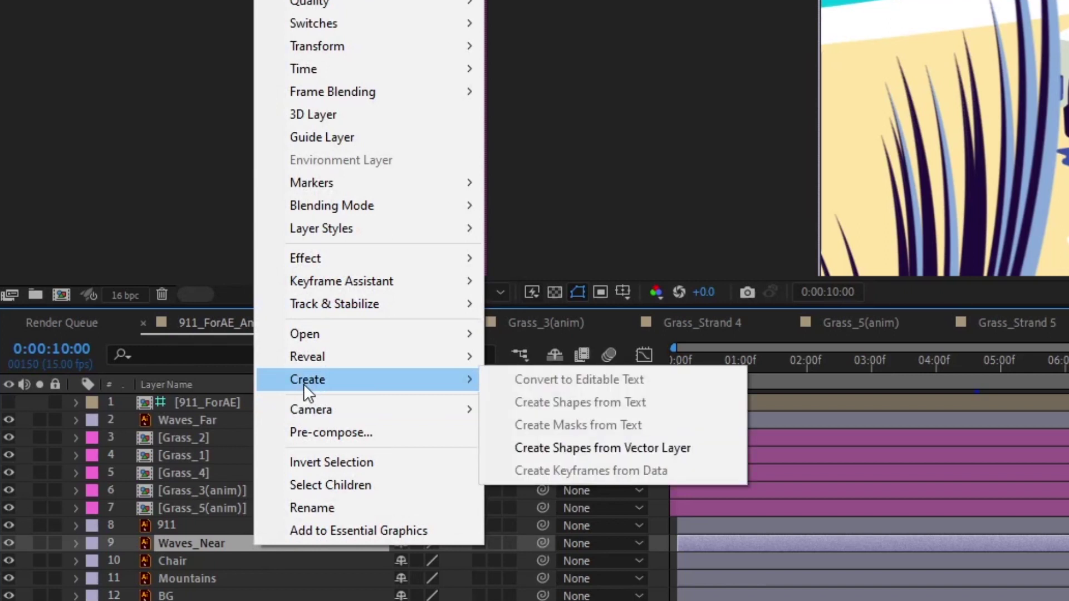
left_click(557, 447)
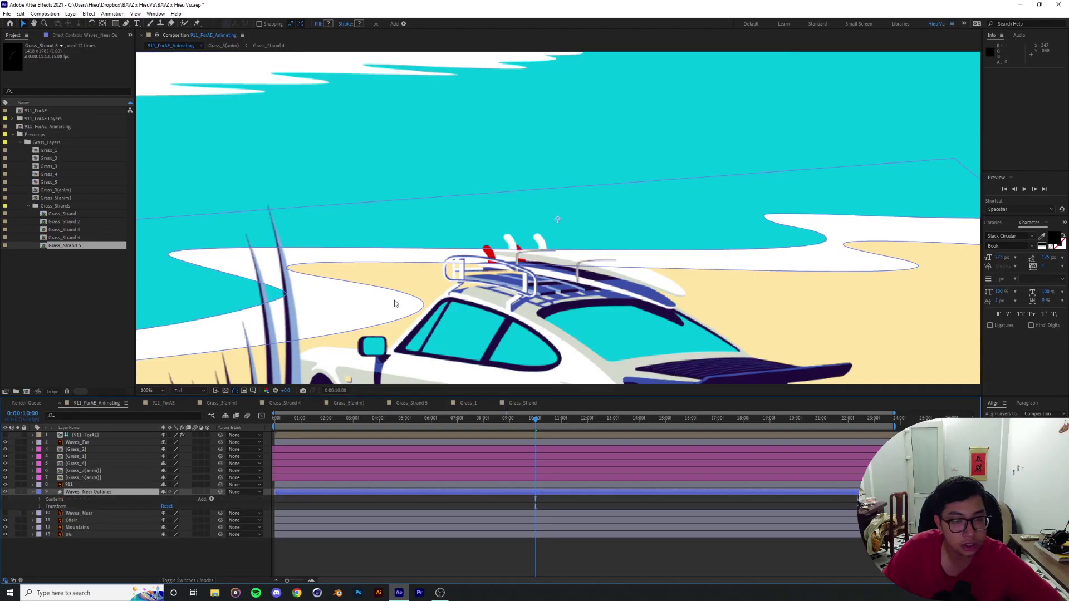
key("comma")
key("period")
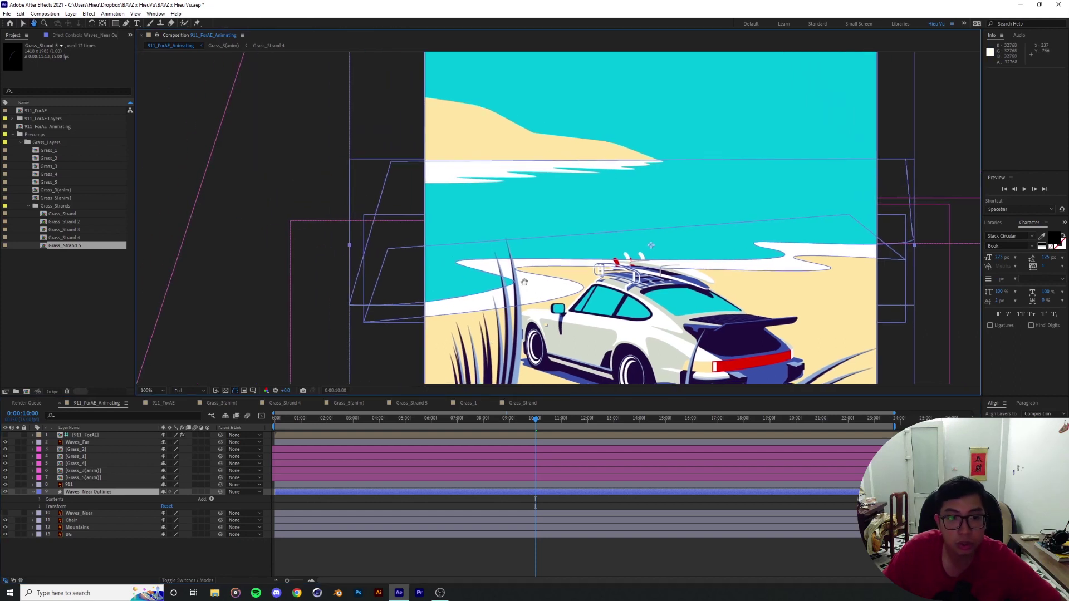
left_click_drag(528, 278, 562, 277)
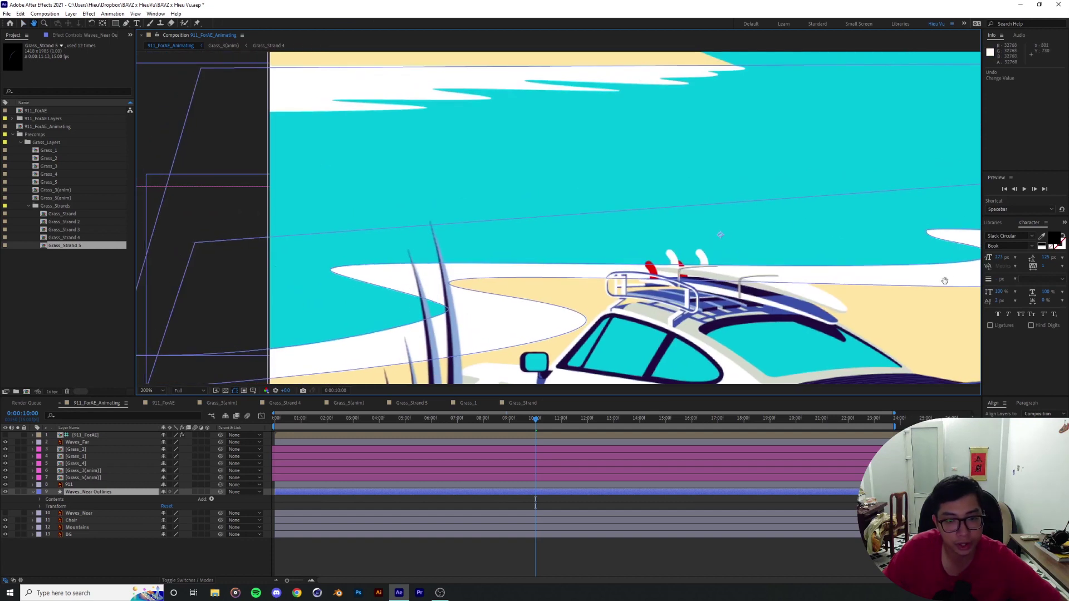
left_click_drag(872, 312, 643, 275)
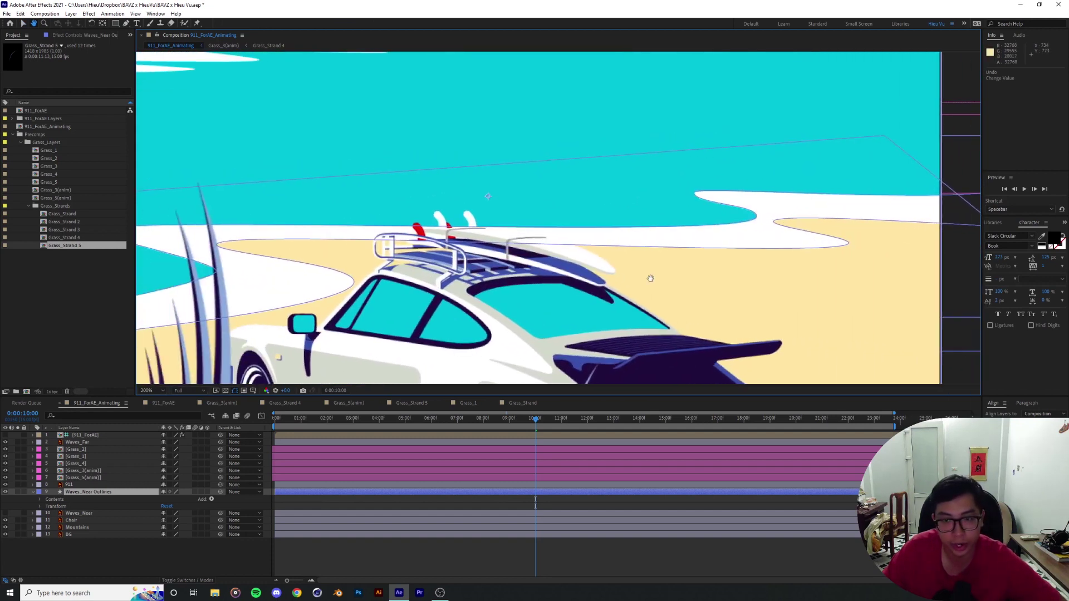
Examine the near waves around the car and expand the contents of the Waves_Near Outlines layer.
scroll(647, 279, "down", 1)
left_click_drag(559, 290, 610, 299)
left_click_drag(519, 295, 611, 275)
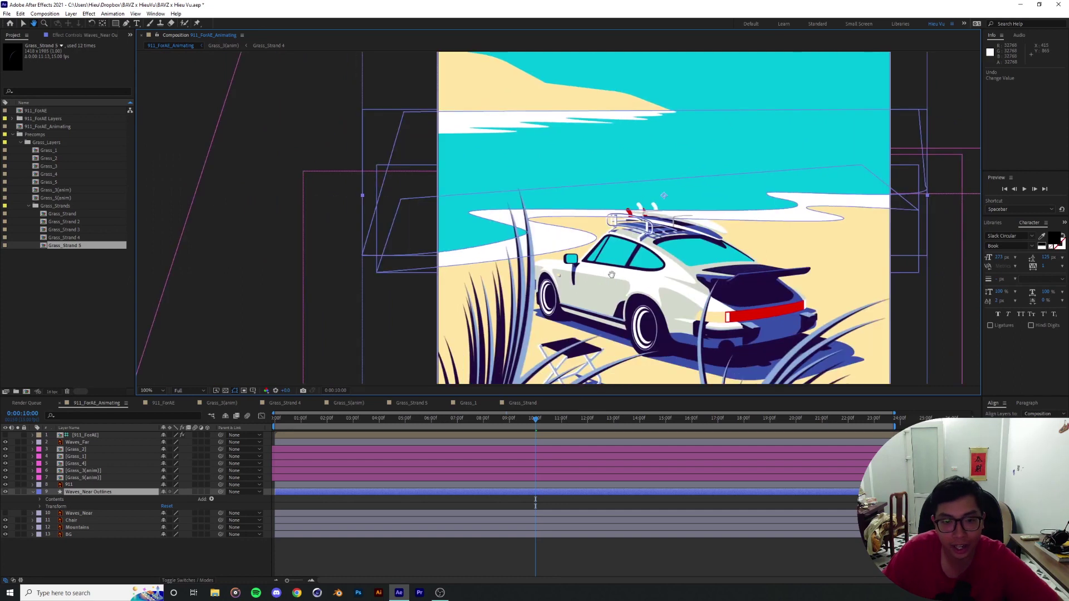
scroll(577, 304, "up", 1)
left_click_drag(408, 265, 312, 241)
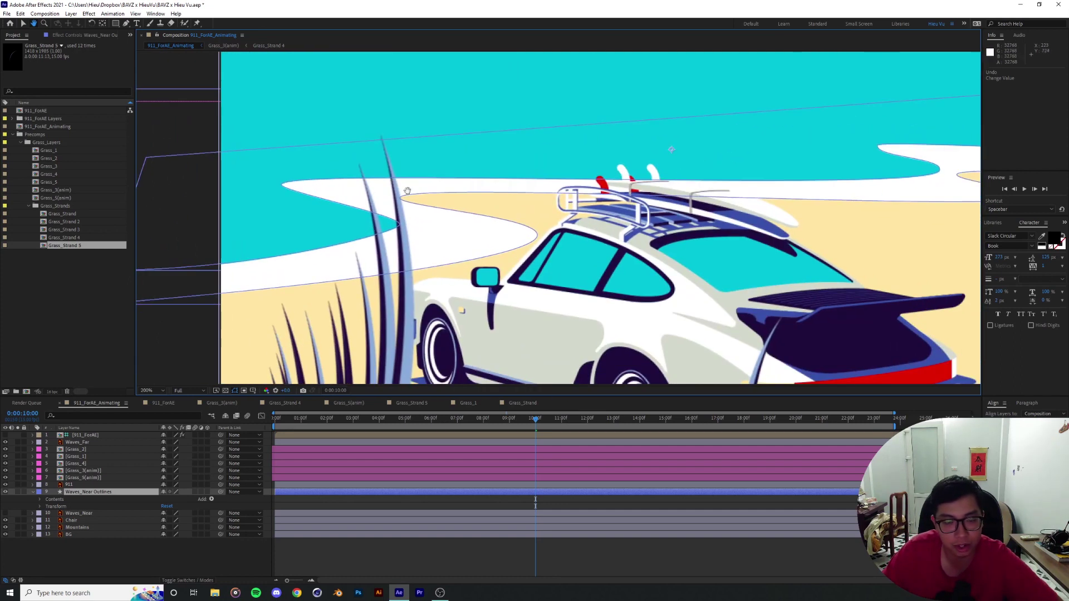
left_click_drag(891, 206, 850, 184)
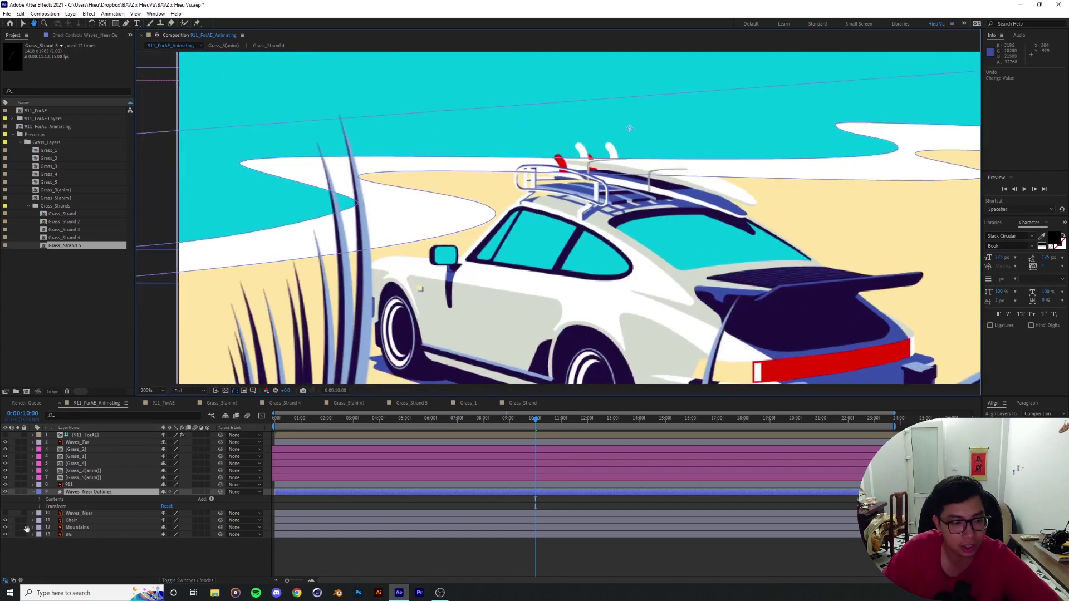
left_click(40, 500)
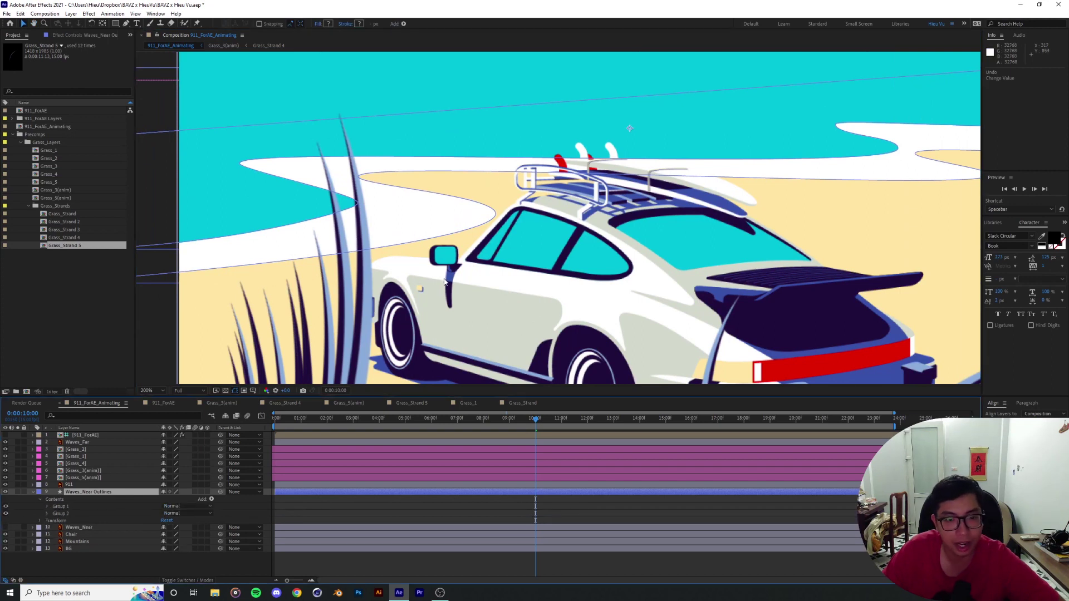
Pre-compose the Waves_Near Outlines layer as Near_Wave_Comp and end that composition's work area at 0:00:11:13.
key("comma")
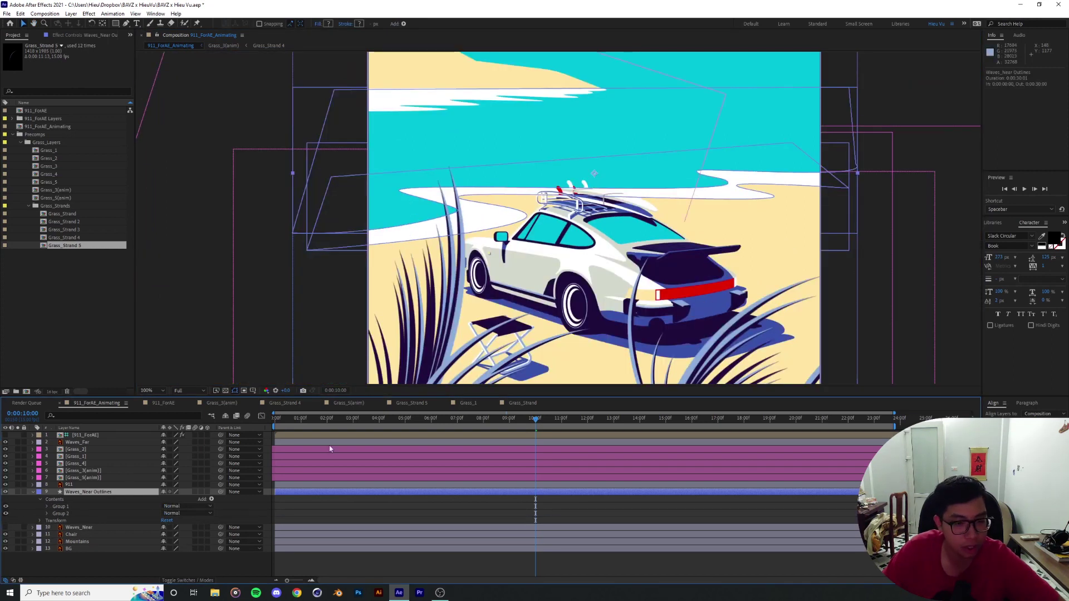
left_click(71, 14)
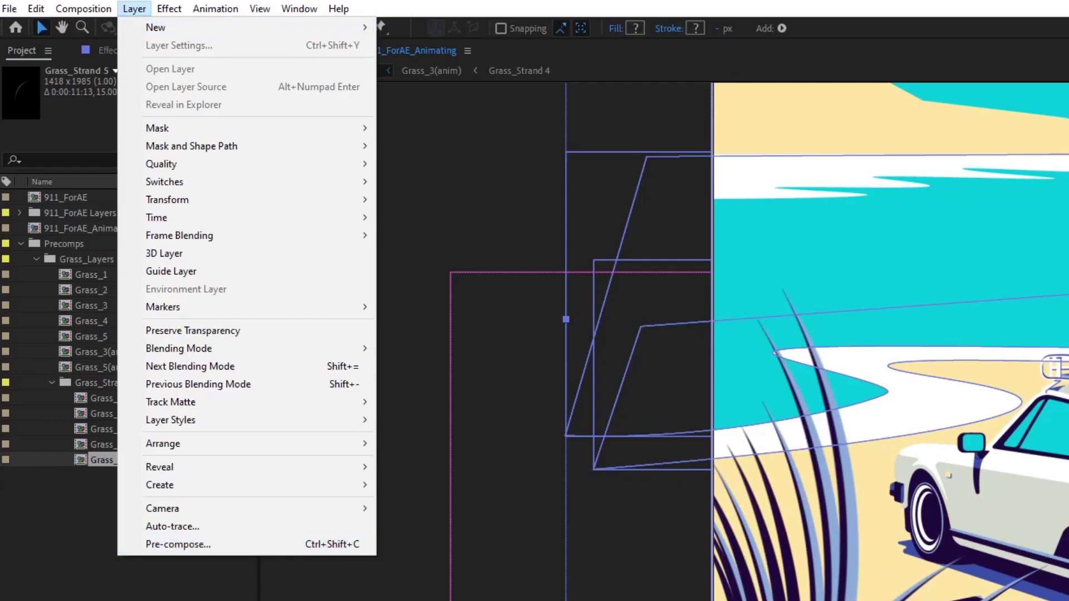
left_click(206, 548)
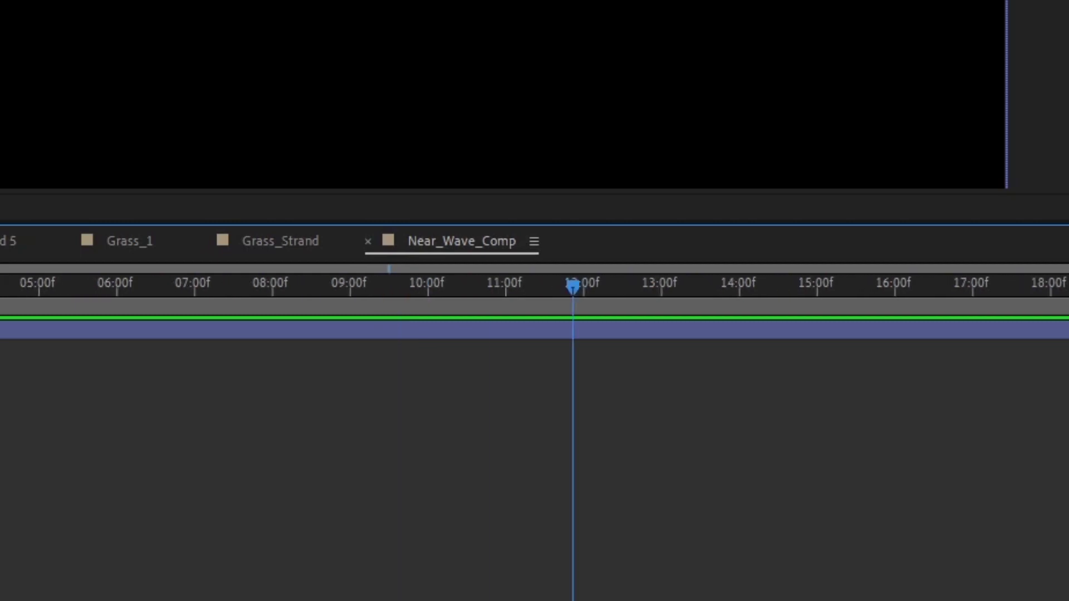
key("minus")
key("n")
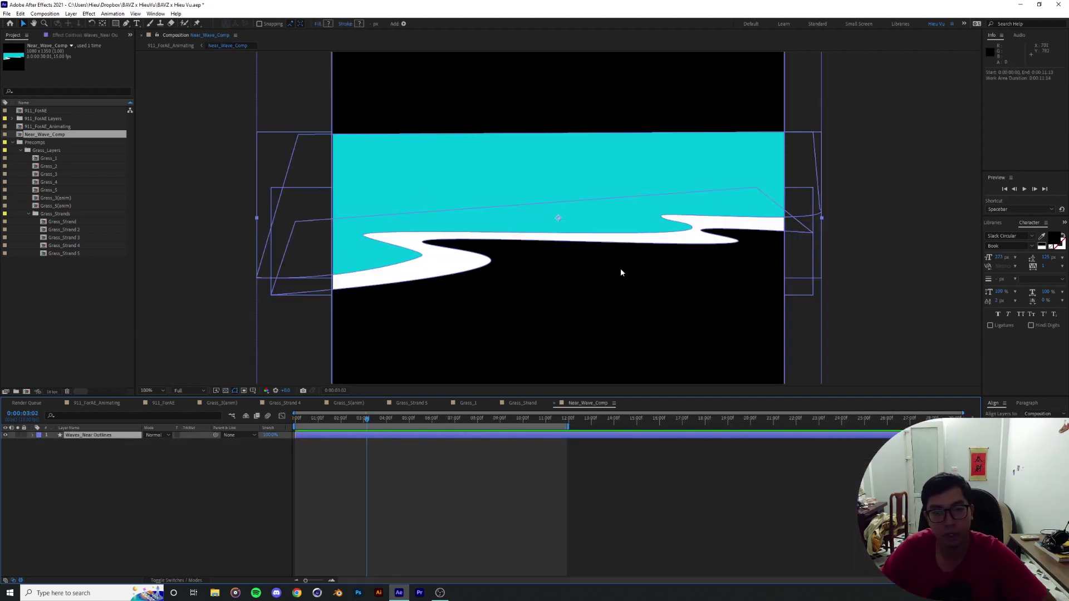
Close the unneeded composition timelines and copy the 911 layer from 911_ForAE_Animating into Near_Wave_Comp.
left_click(138, 403)
left_click(138, 403)
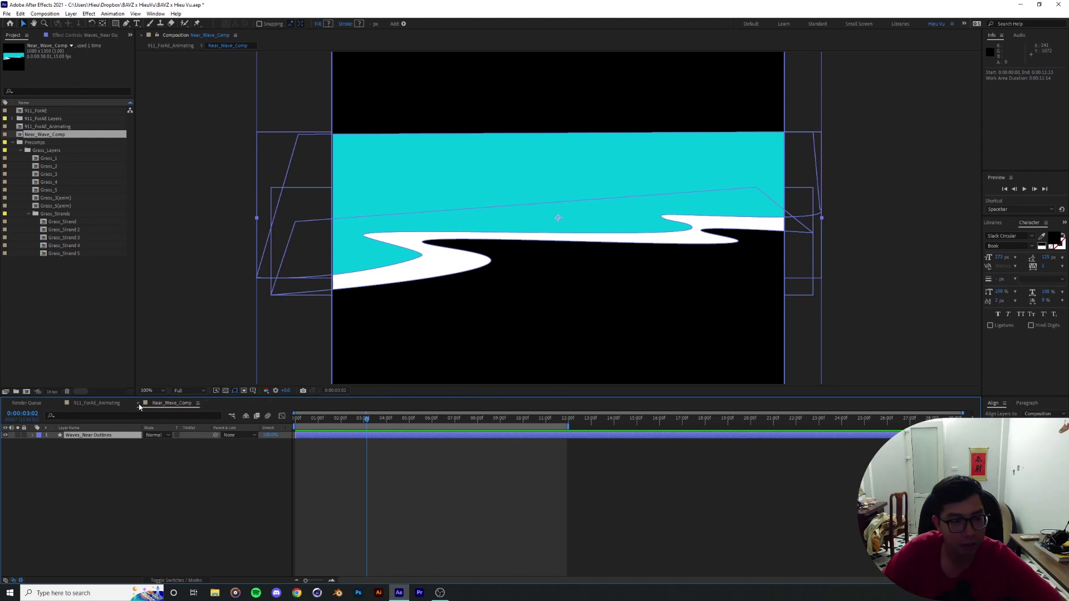
left_click(101, 403)
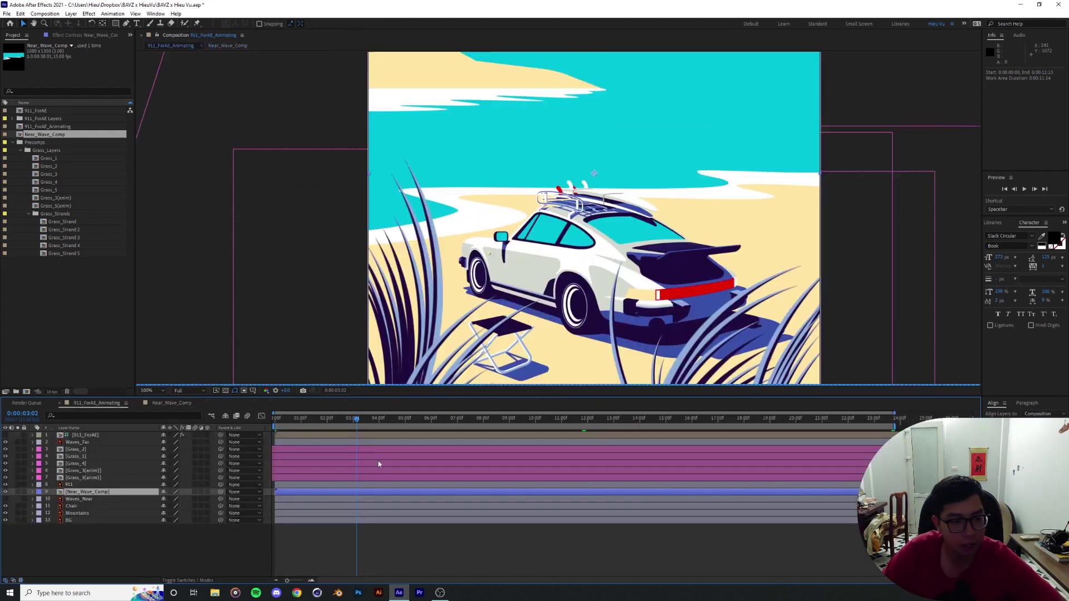
left_click(69, 485)
left_click(178, 403)
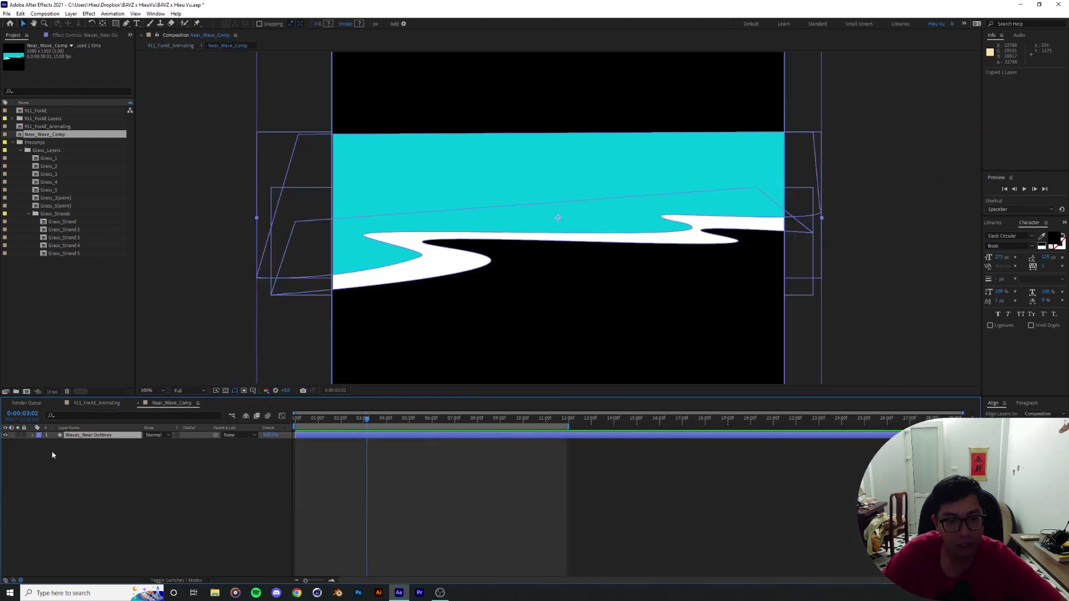
key("ctrl+v")
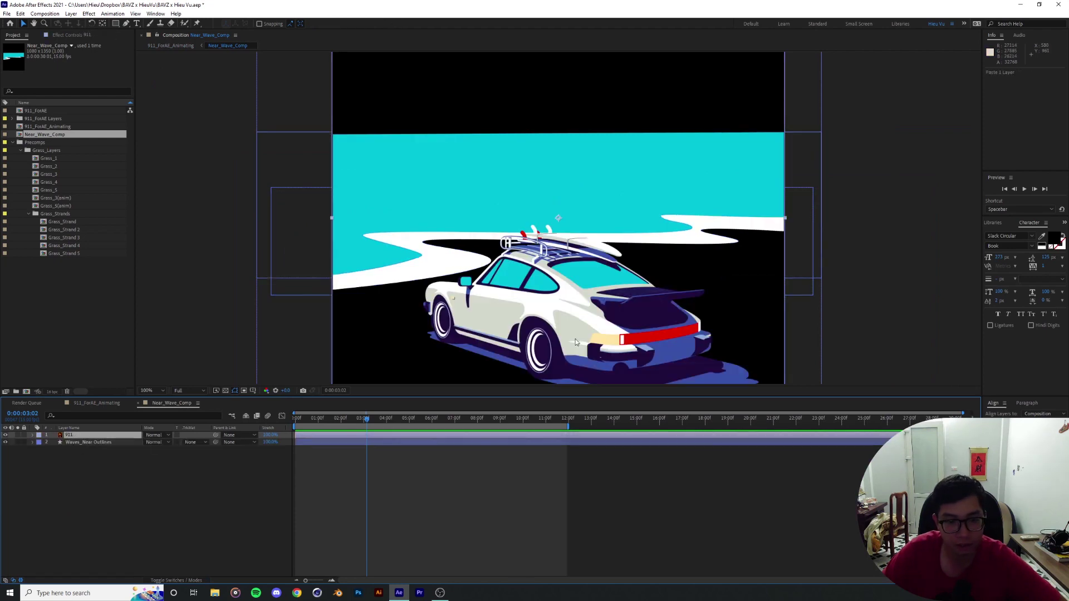
left_click_drag(636, 245, 701, 188)
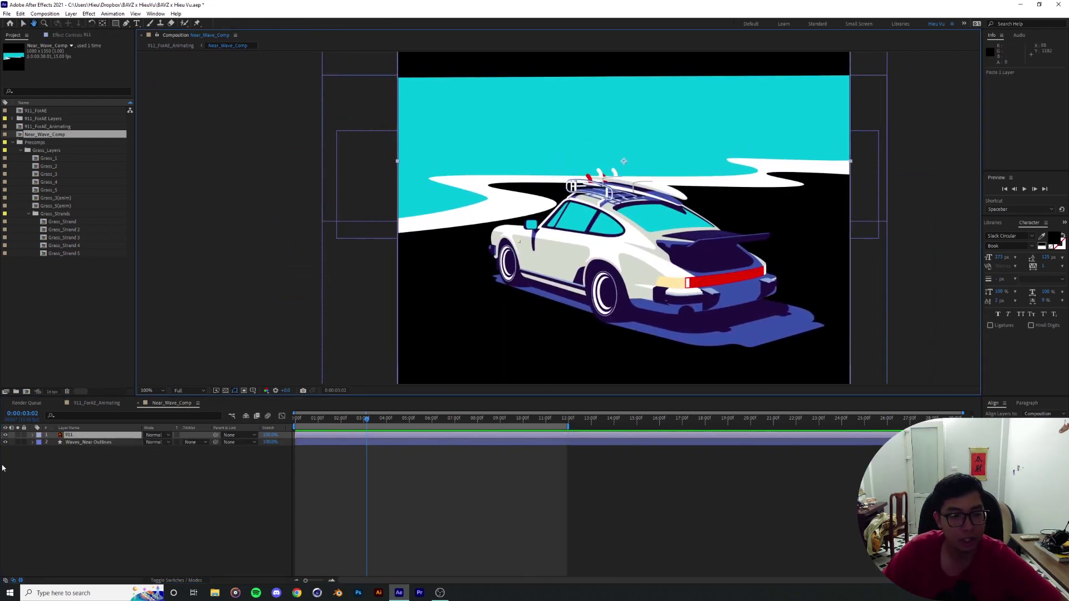
Make the 911 layer in Near_Wave_Comp a guide layer and check the 911_ForAE_Animating composition.
left_click(103, 442)
right_click(96, 437)
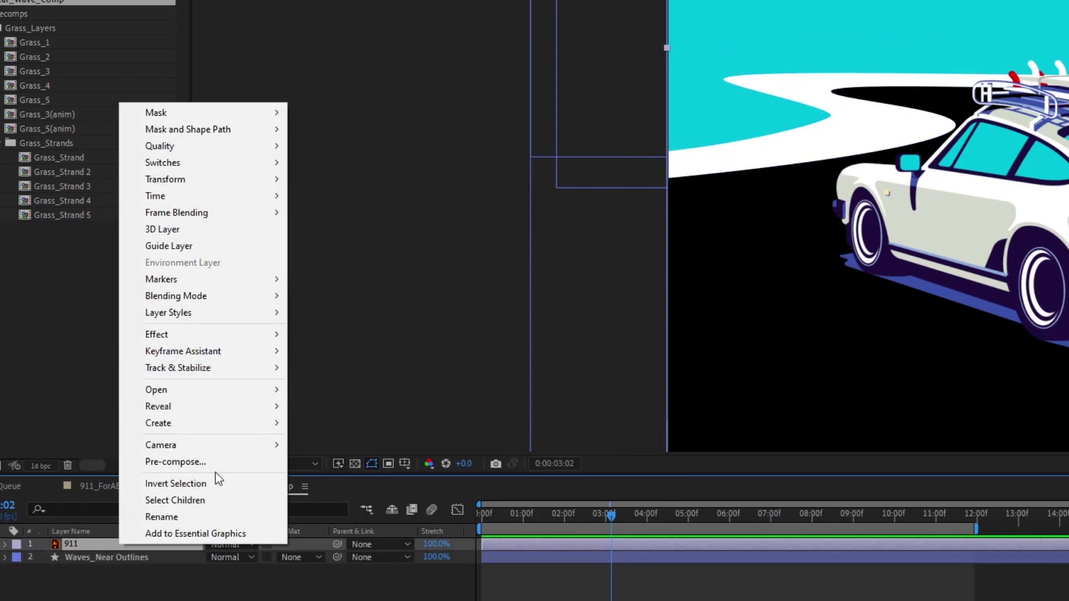
left_click(197, 247)
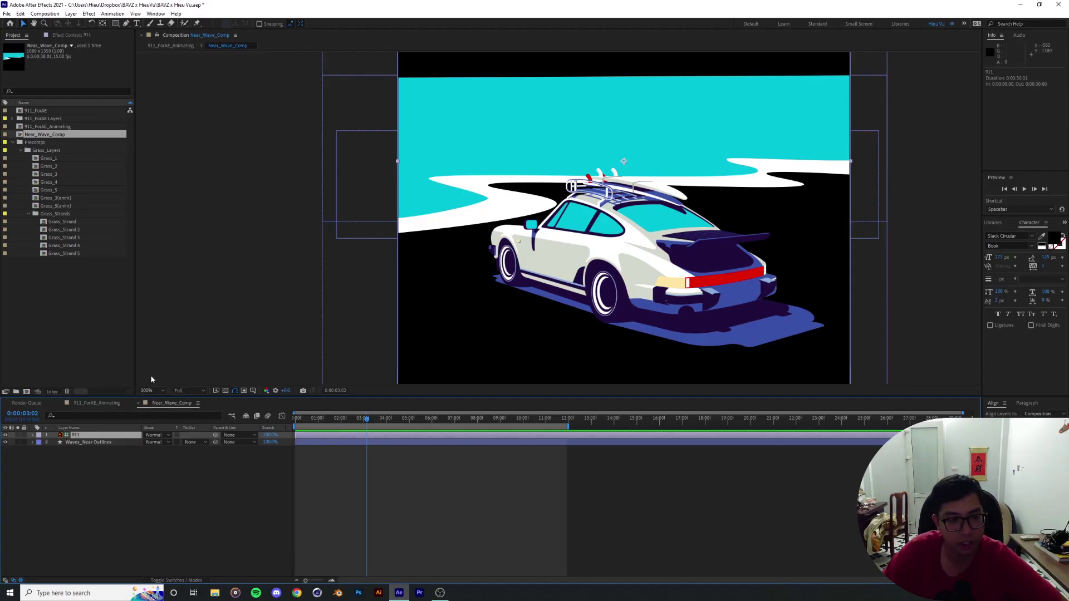
left_click(103, 403)
left_click(172, 403)
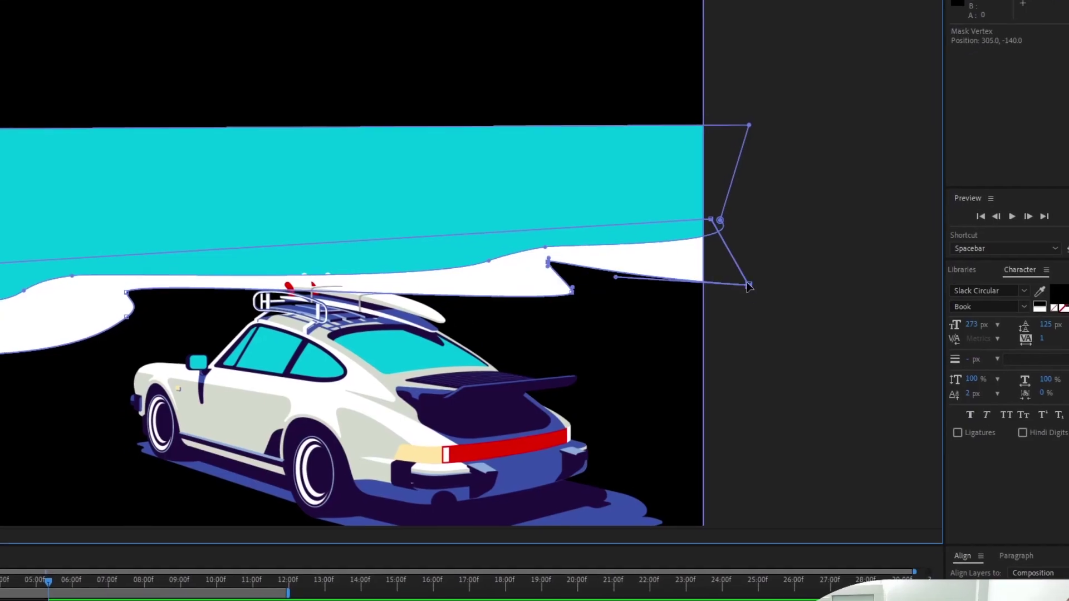
Reshape the wave paths at 0:00:05:05 and again about three seconds further on by moving their edge points and curve handles.
left_click_drag(749, 285, 742, 248)
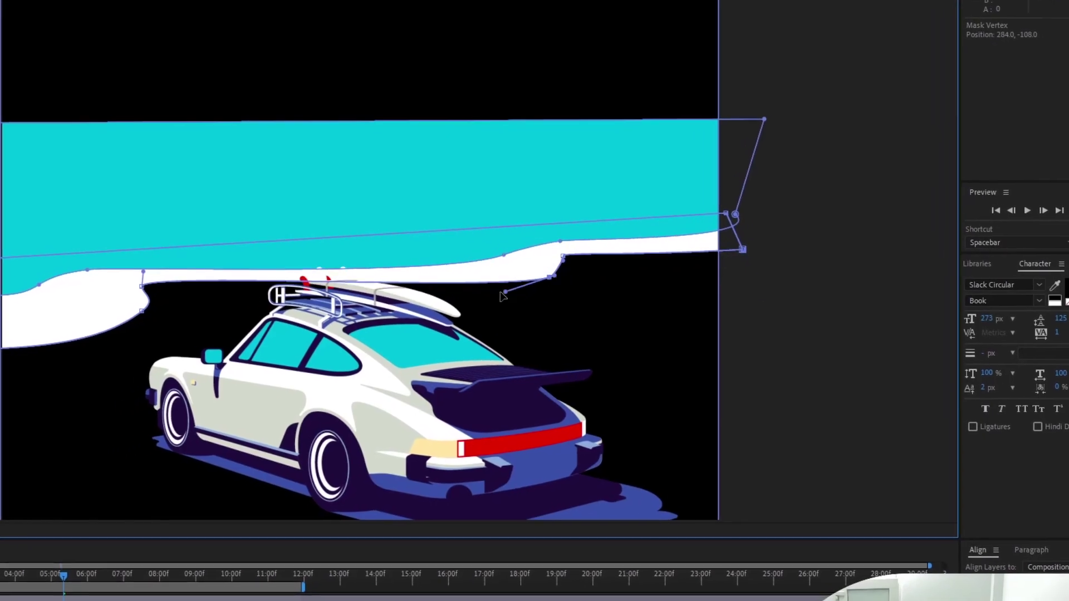
left_click_drag(554, 279, 605, 239)
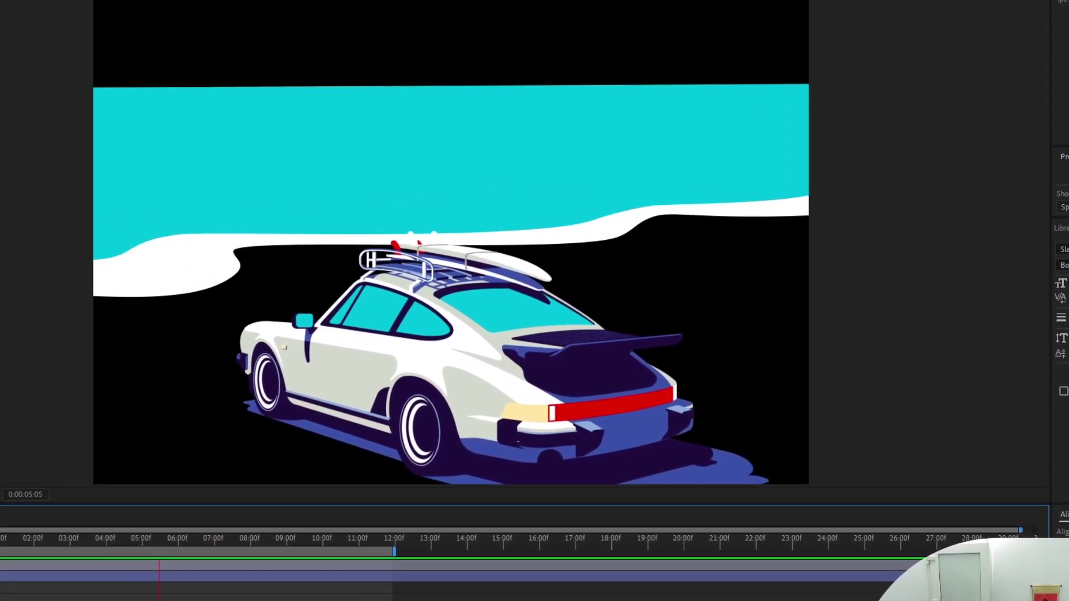
left_click_drag(154, 541, 272, 546)
left_click_drag(114, 257, 116, 254)
left_click_drag(239, 211, 281, 210)
left_click_drag(309, 209, 360, 212)
scroll(440, 198, "up", 1)
left_click_drag(871, 196, 850, 193)
left_click_drag(805, 210, 699, 248)
left_click_drag(864, 193, 451, 225)
left_click_drag(564, 200, 720, 184)
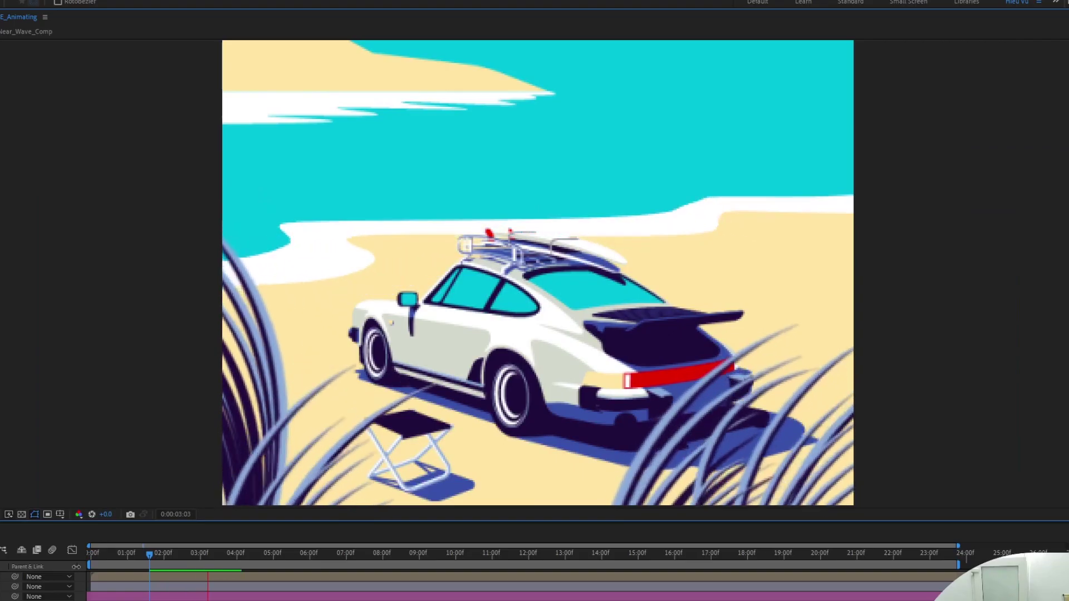
Preview the near waves moving with the grass in 911_ForAE_Animating from the first frame.
left_click_drag(151, 554, 41, 558)
key("space")
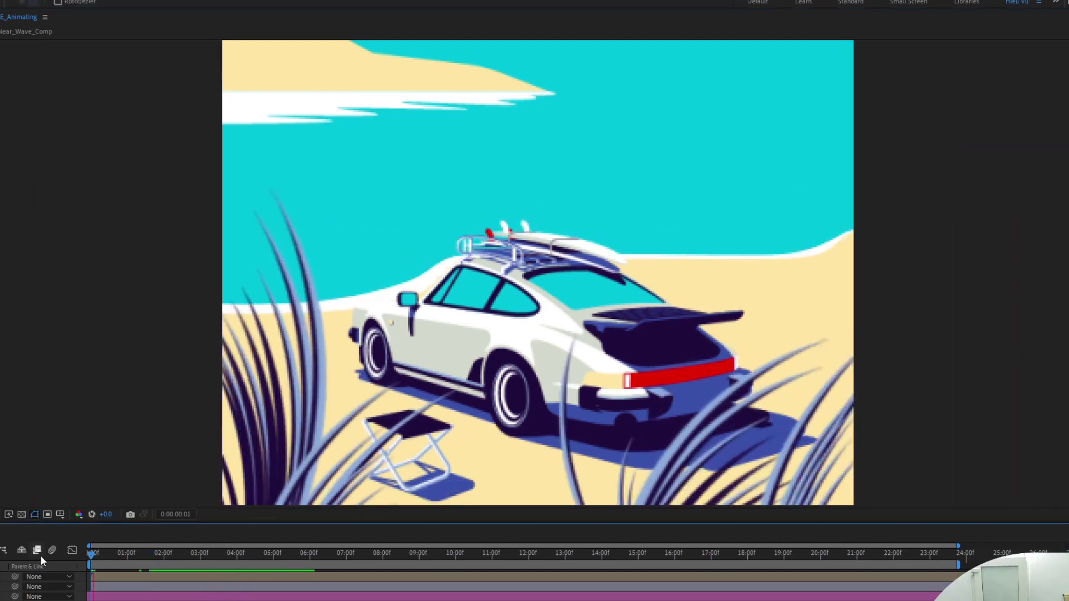
key("space")
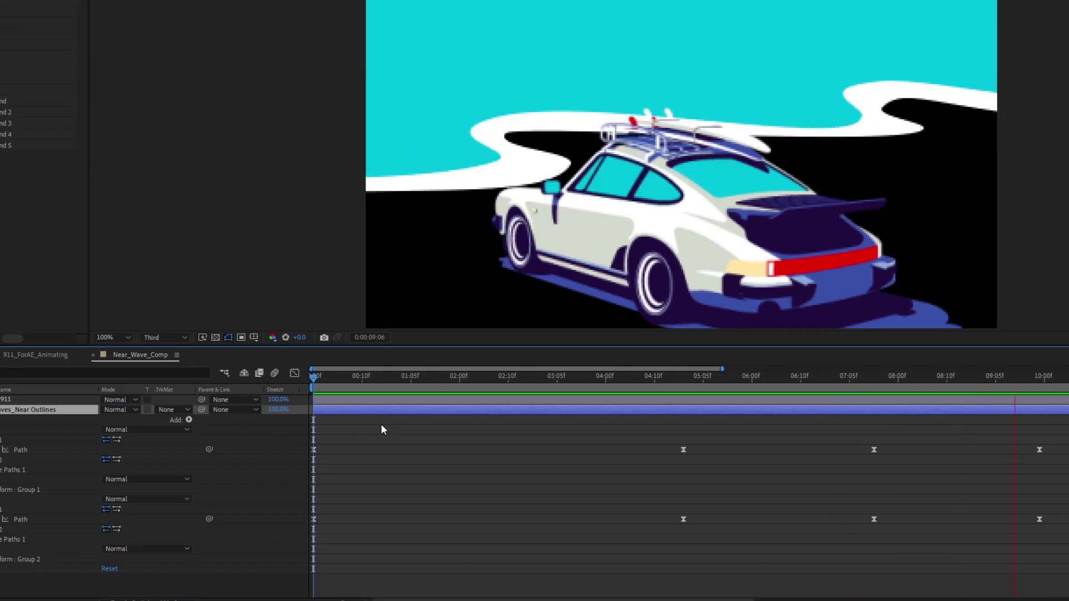
Try to adjust the speed curve around the second Group 2 path keyframe and preview the wave's timing.
left_click(362, 379)
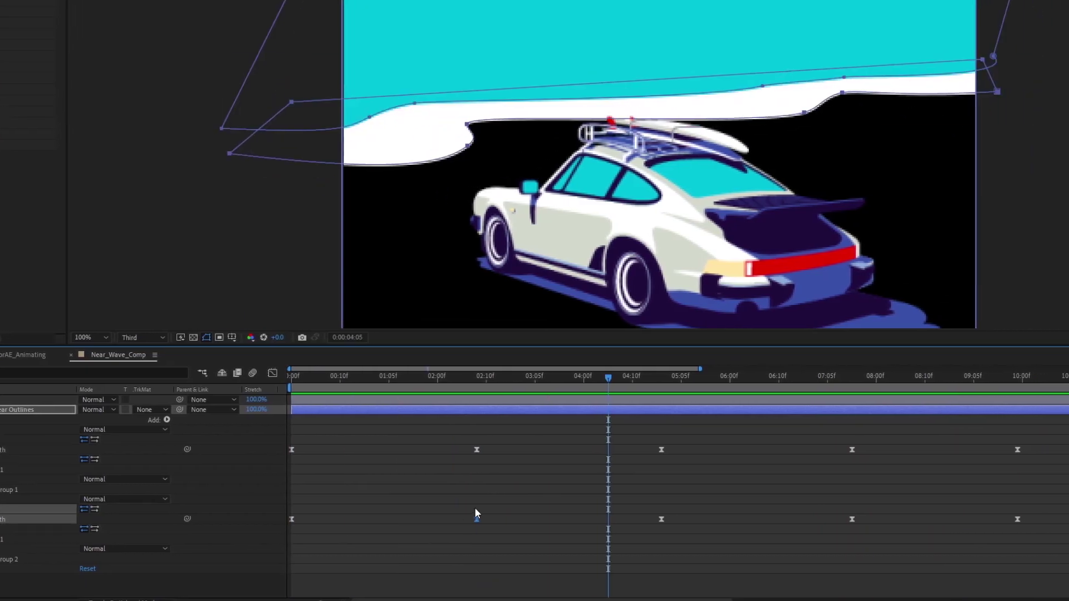
key("shift+F3")
left_click_drag(522, 442, 473, 412)
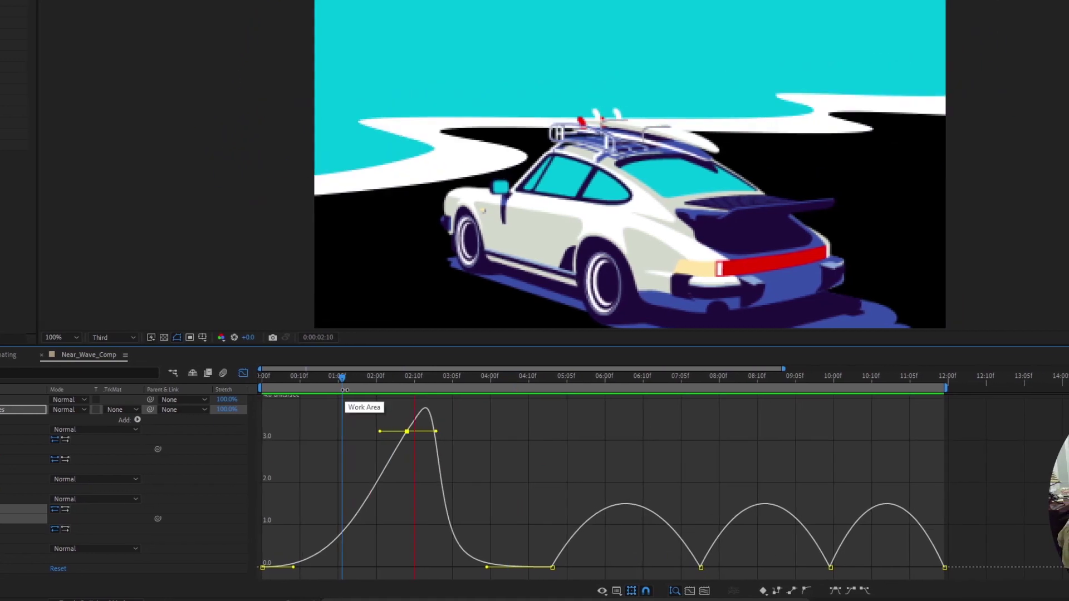
left_click_drag(344, 385, 444, 388)
left_click_drag(473, 386, 365, 385)
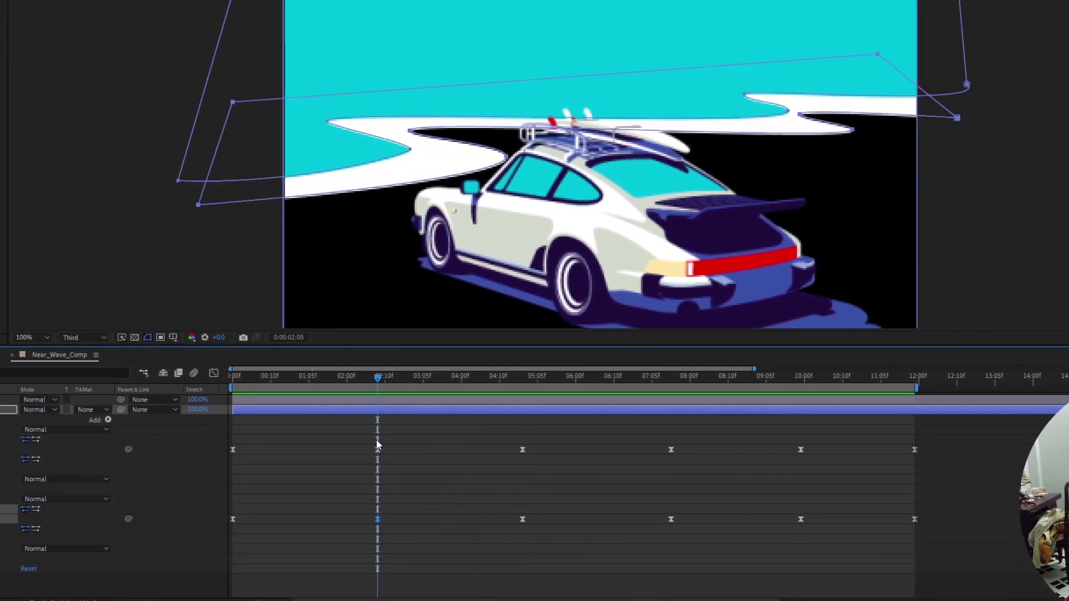
key("shift+F3")
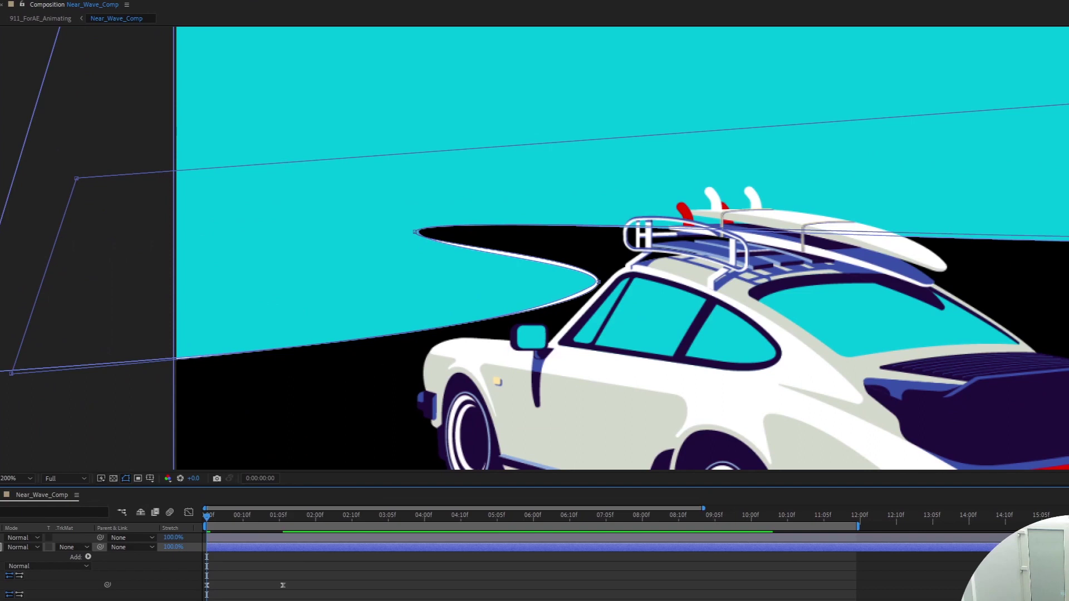
Reshape the white foam path at 0:00:03:10, pulling its curved tip beside the car back towards the sea.
left_click_drag(211, 518, 406, 516)
left_click_drag(576, 281, 377, 263)
scroll(515, 248, "down", 1)
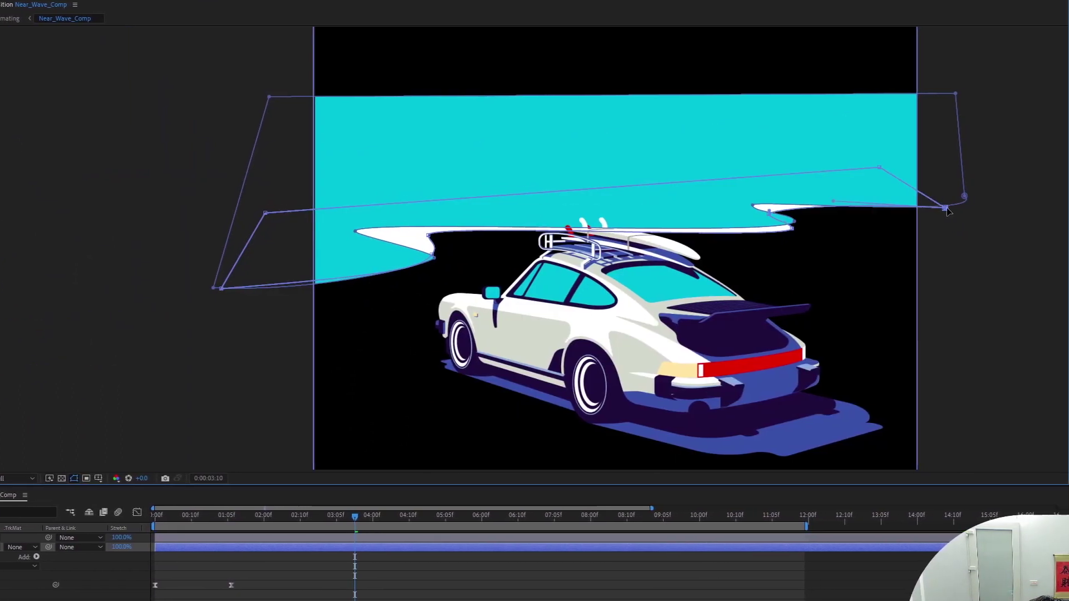
Reshape the blue water path at 0:00:03:10, moving its outer corners and both curved tips back to expose the white foam.
left_click_drag(208, 288, 196, 271)
left_click_drag(428, 258, 396, 250)
left_click_drag(351, 231, 377, 231)
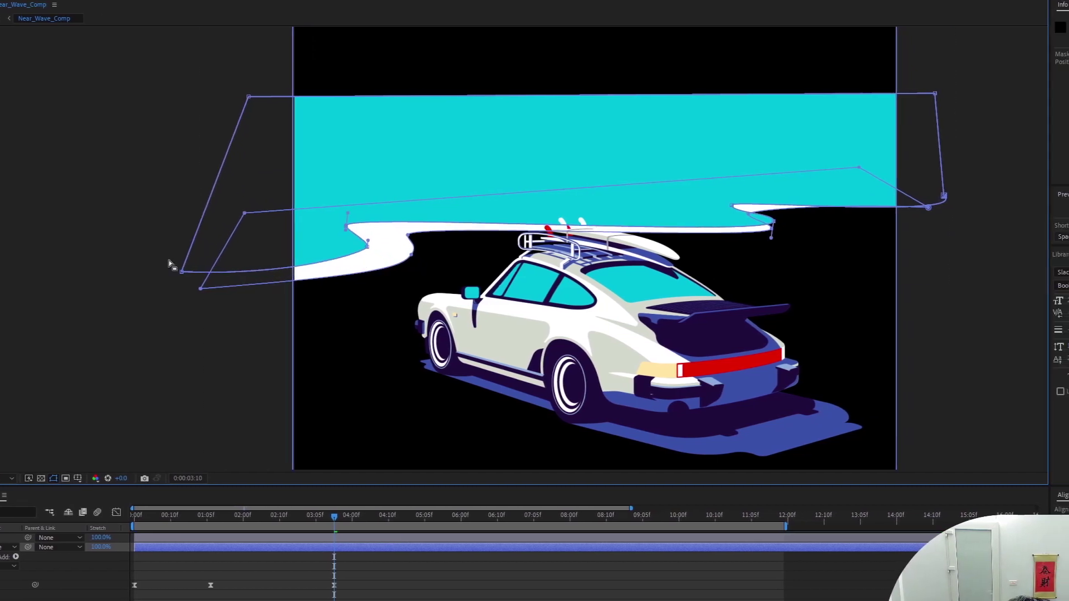
left_click_drag(182, 272, 170, 263)
left_click_drag(367, 246, 361, 243)
left_click_drag(345, 227, 342, 223)
left_click_drag(773, 222, 697, 196)
left_click_drag(943, 196, 904, 179)
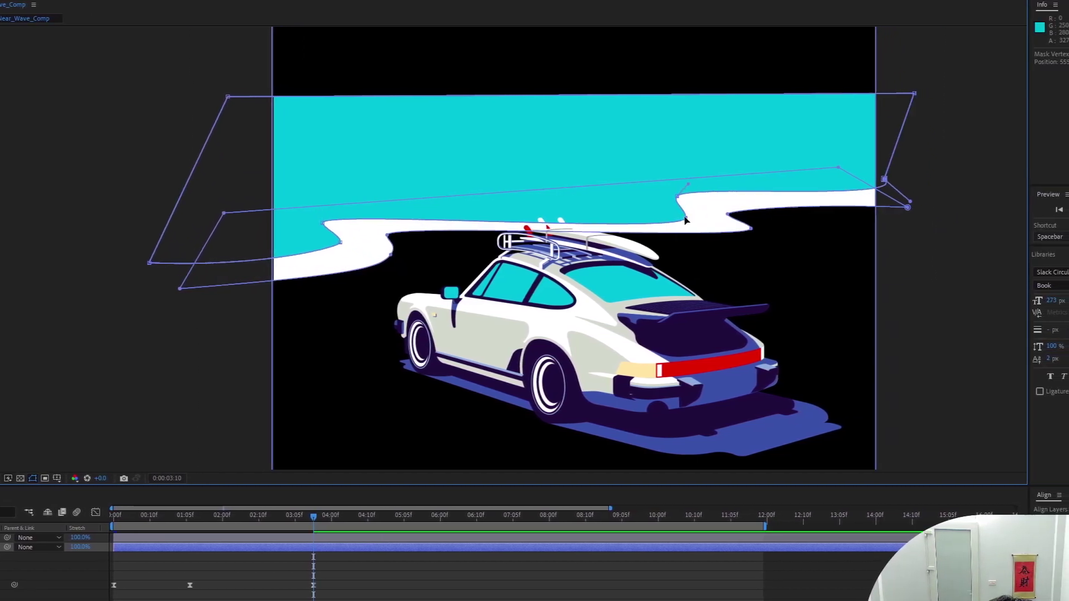
Preview the wave motion and refine the blue water's curved tip points at the second keyframe and at 0:00:03:10.
key("space")
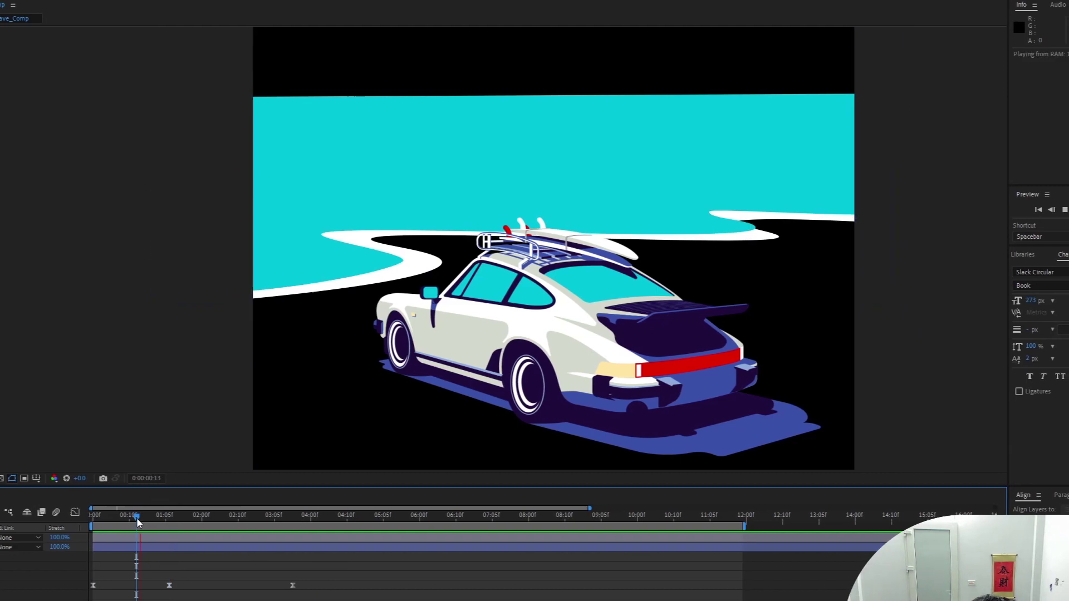
left_click_drag(136, 519, 169, 519)
left_click_drag(301, 230, 286, 230)
left_click_drag(169, 517, 293, 518)
left_click_drag(301, 223, 282, 219)
left_click_drag(319, 242, 312, 241)
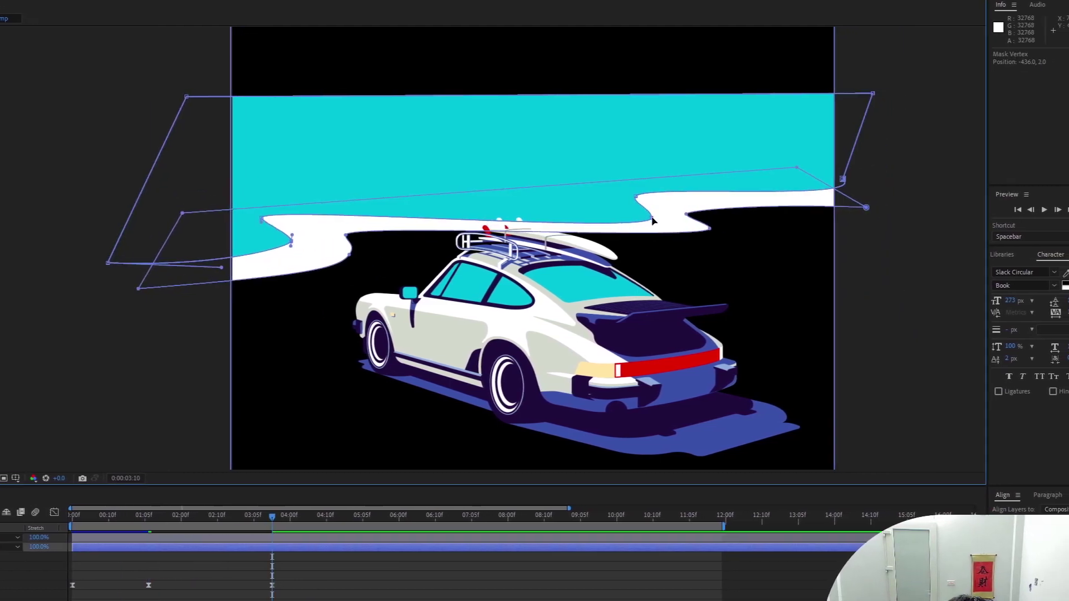
left_click(136, 517)
key("space")
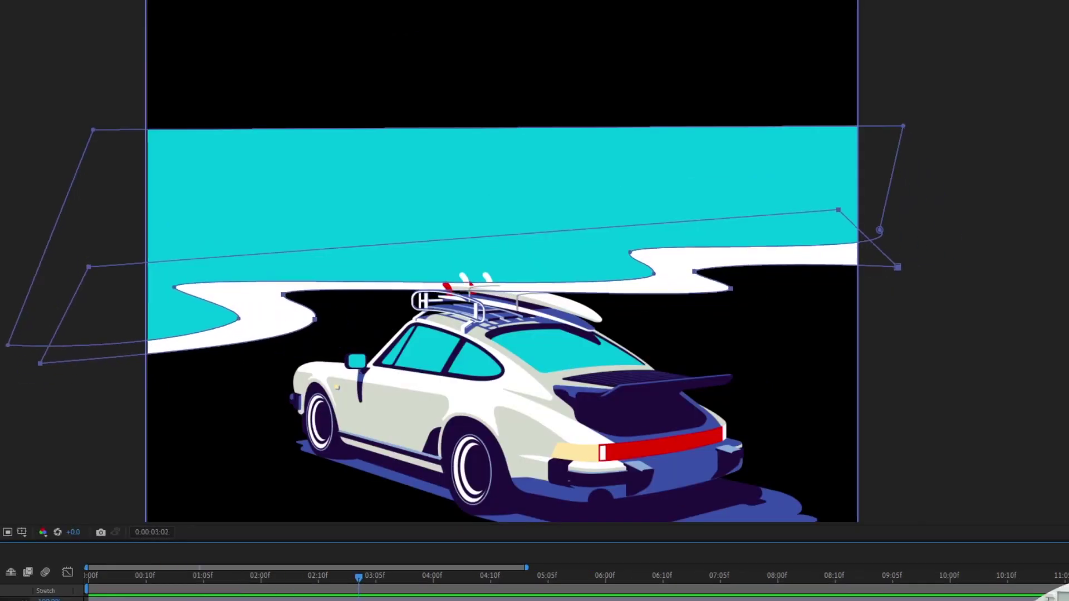
Adjust the lower bend of the white foam beyond the car's roof at 0:00:06:13 and preview the motion.
left_click_drag(358, 578, 679, 578)
key("period")
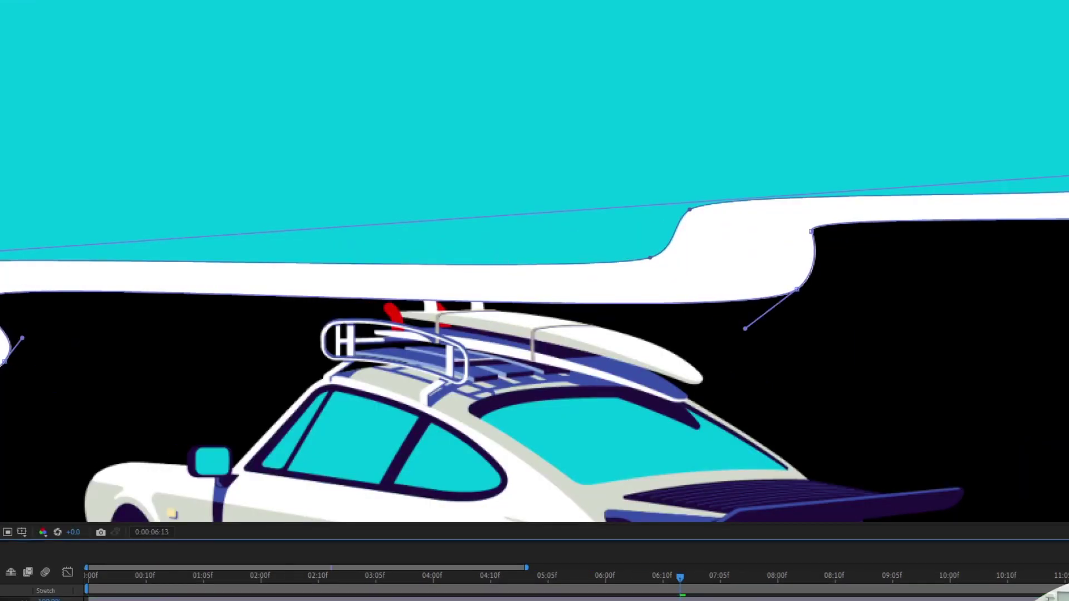
left_click_drag(796, 289, 806, 289)
key("comma")
left_click_drag(679, 577, 278, 578)
key("space")
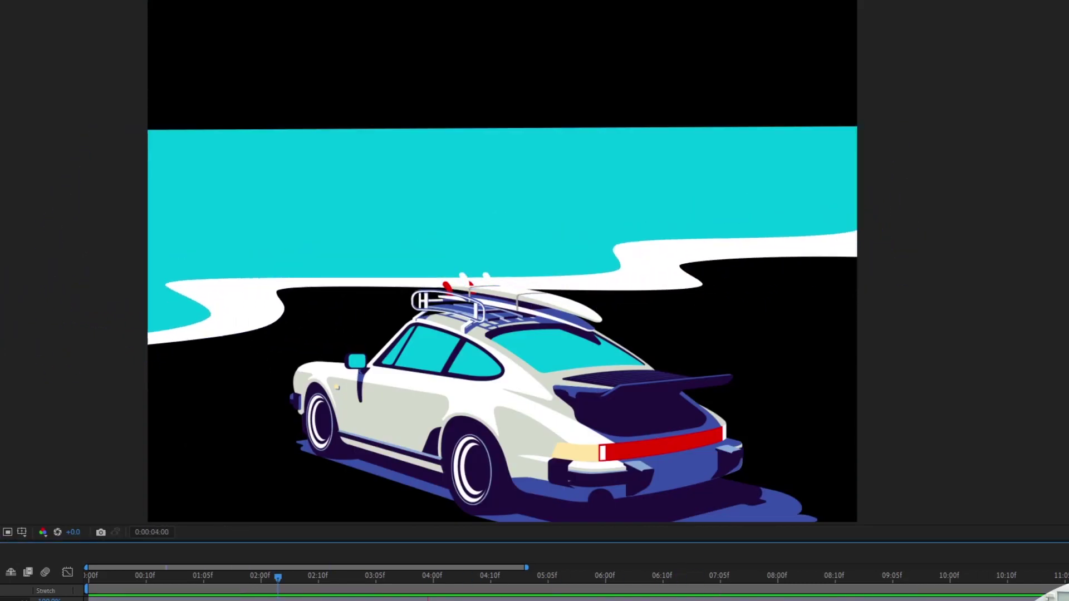
Scrub and repeatedly preview the wave path animation in Near_Wave_Comp, including a playback from the first frame.
left_click_drag(405, 578, 258, 578)
key("space")
left_click_drag(983, 434, 339, 446)
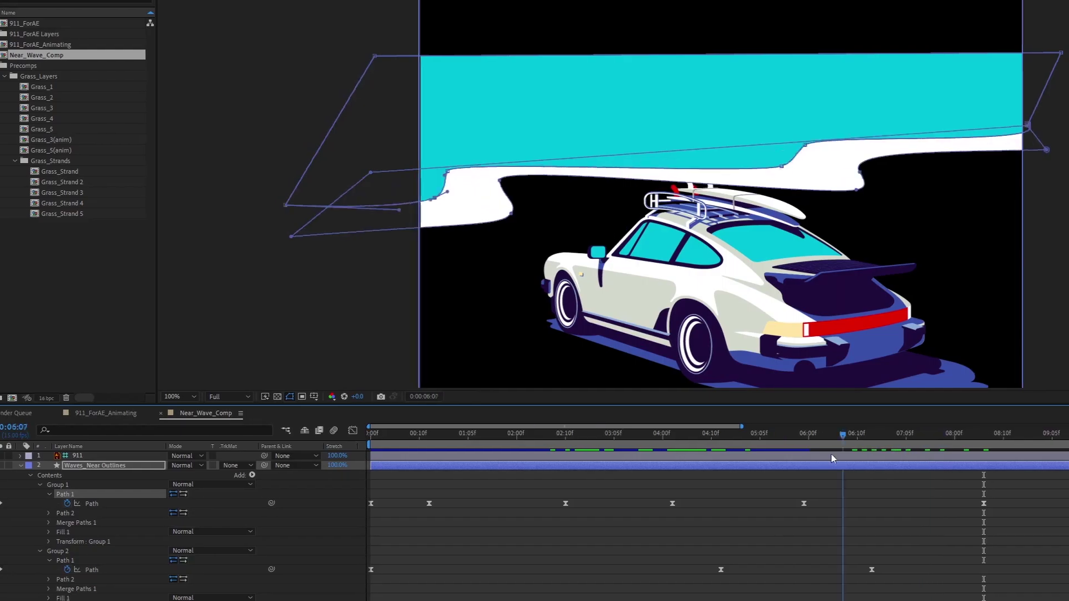
key("space")
key("space")
key("space")
key("space")
mouse_move(724, 445)
left_mouse_down()
mouse_move(616, 452)
mouse_move(739, 445)
left_mouse_up()
key("space")
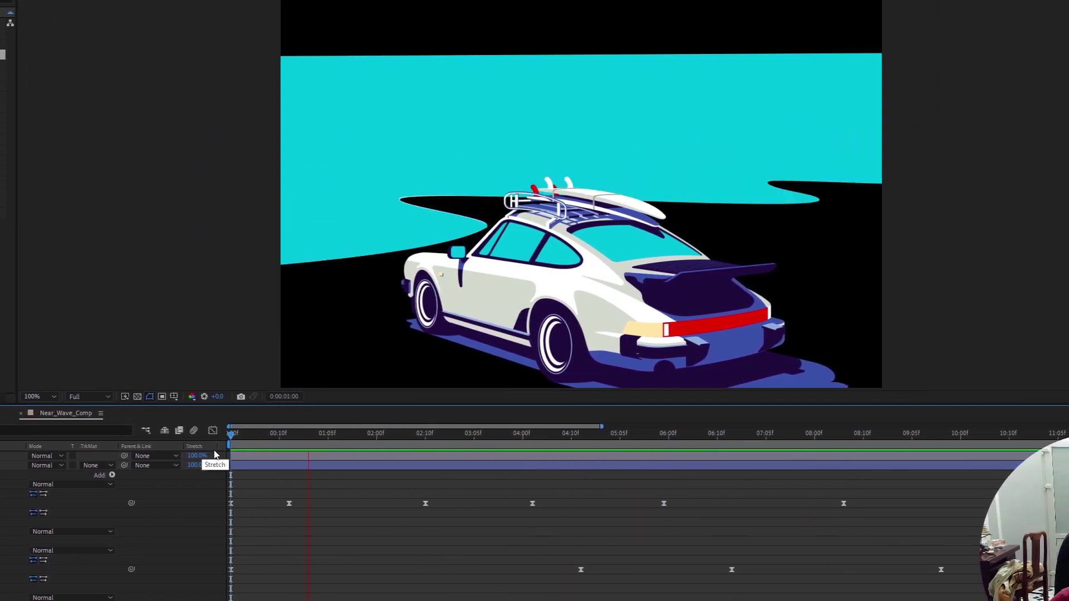
Retime the last white foam path keyframe to about 0:00:08:12 and preview the wave motion from the first frame.
key("space")
left_click_drag(930, 569, 862, 570)
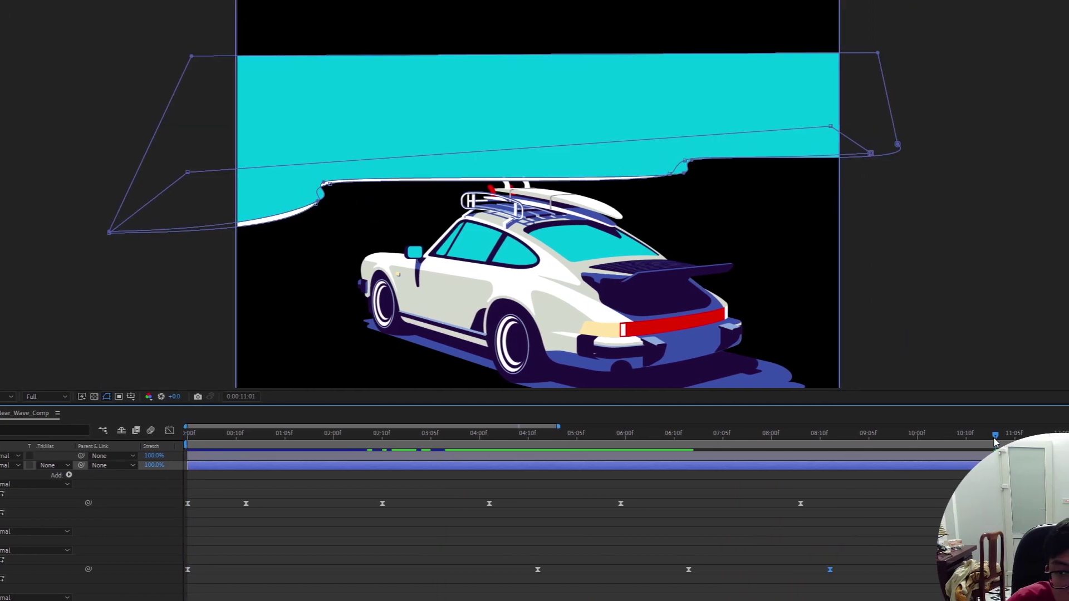
left_click_drag(1035, 437, 897, 457)
key("space")
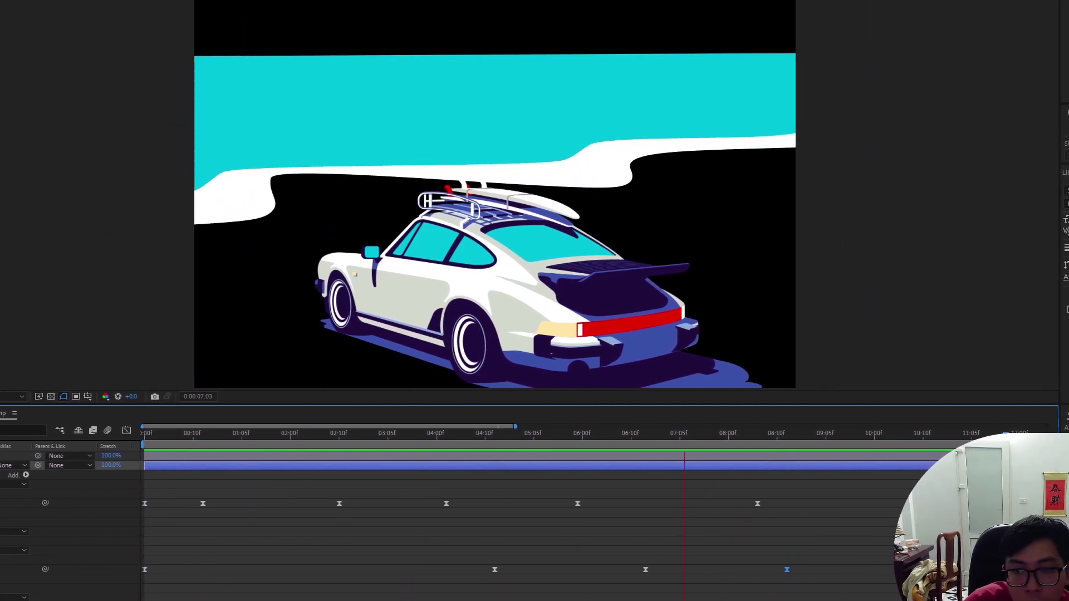
key("space")
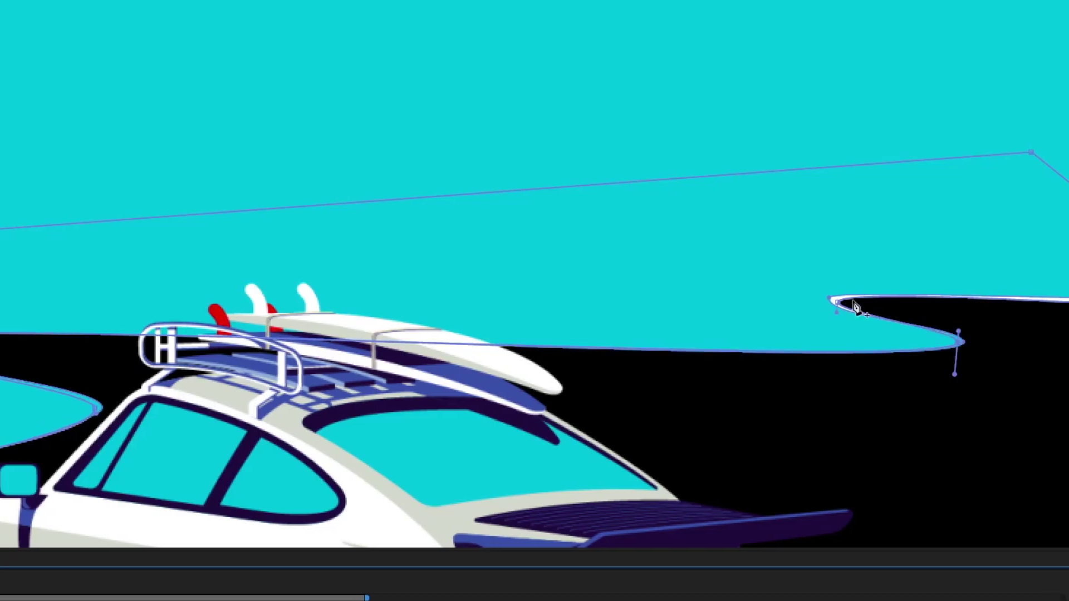
Refine the inner curve point of the blue water path beyond the car's roof to tidy the thin foam edge.
left_click(843, 300)
left_click_drag(961, 297, 397, 293)
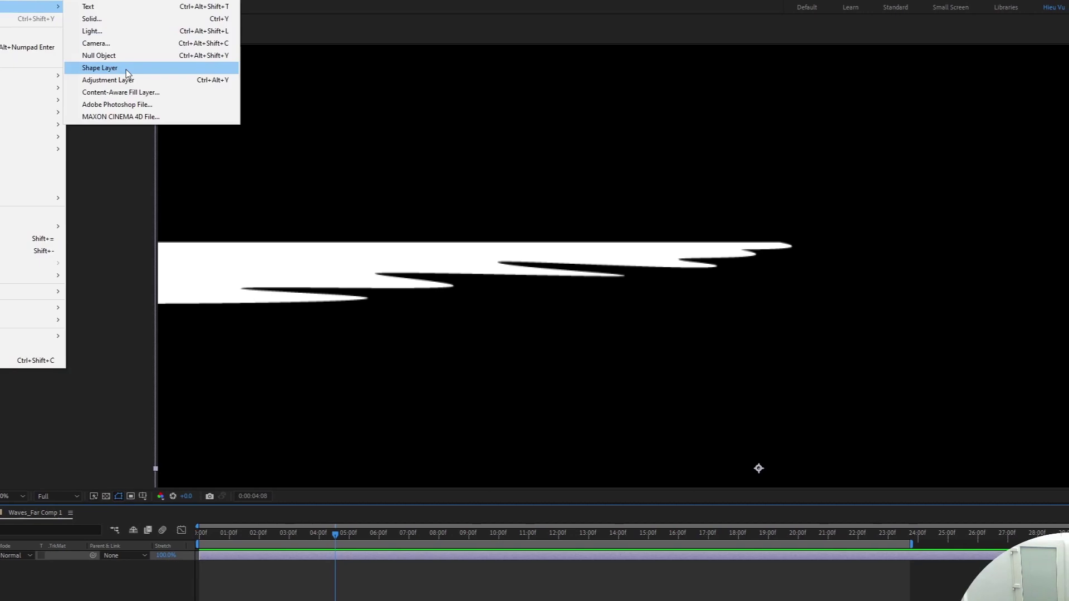
Add a shape layer in Waves_Far Comp 1 and trace the far foam as a white shape with a straight upper edge and curved lower edge.
left_click(126, 72)
left_click(168, 243)
left_click(795, 242)
left_click(167, 7)
left_click(189, 304)
left_click(226, 368)
left_click(129, 8)
left_click(227, 267)
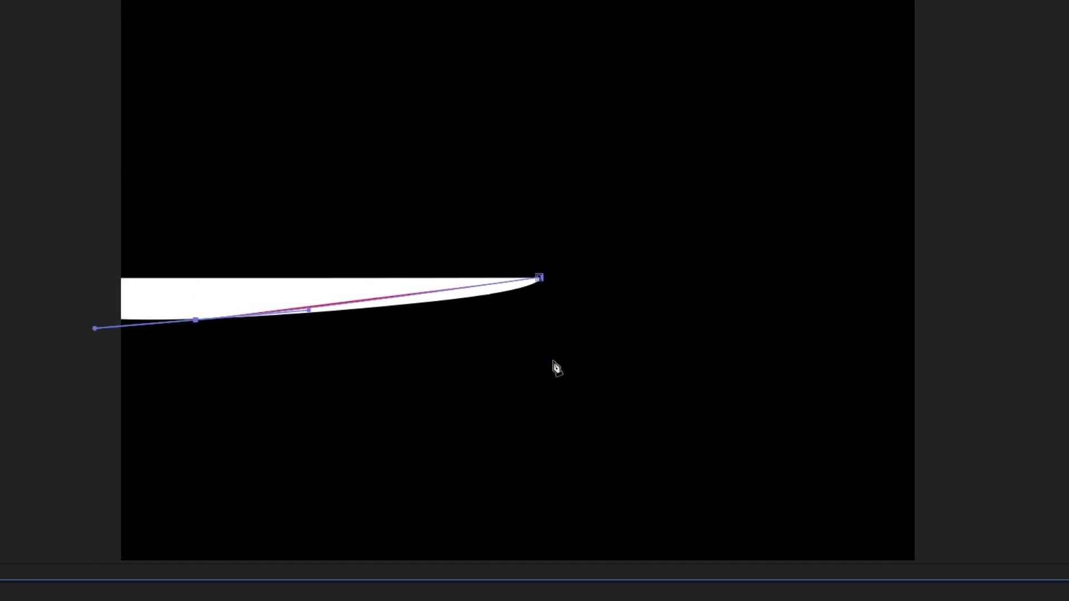
left_click_drag(692, 339, 794, 326)
left_click(196, 321)
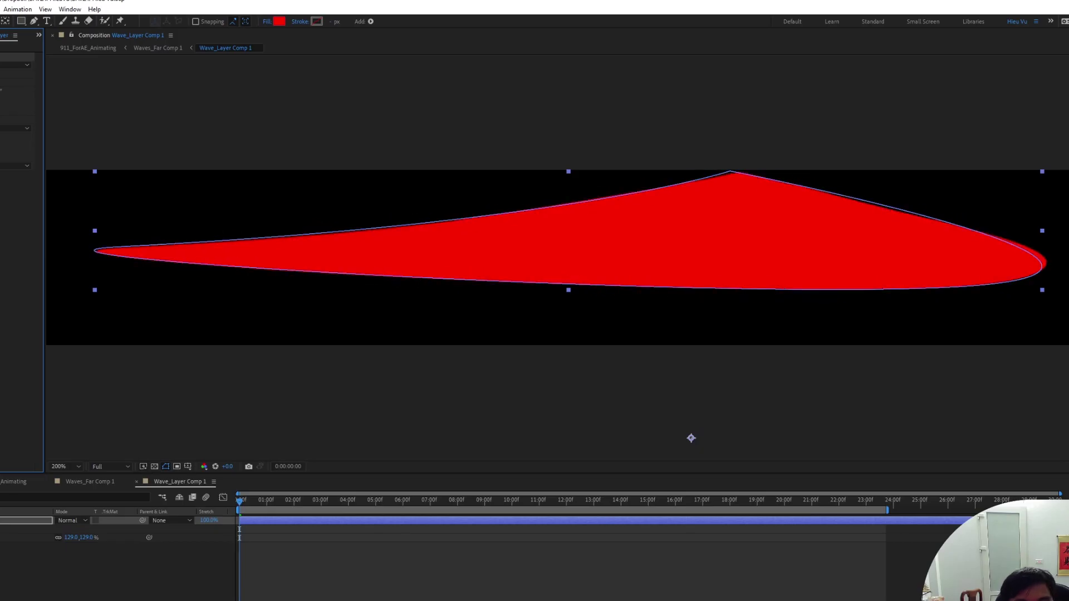
Preview the red wave animation in Wave_Layer Comp 1 and Waves_Far Comp 1, and scrub back through the full poster composition.
key("space")
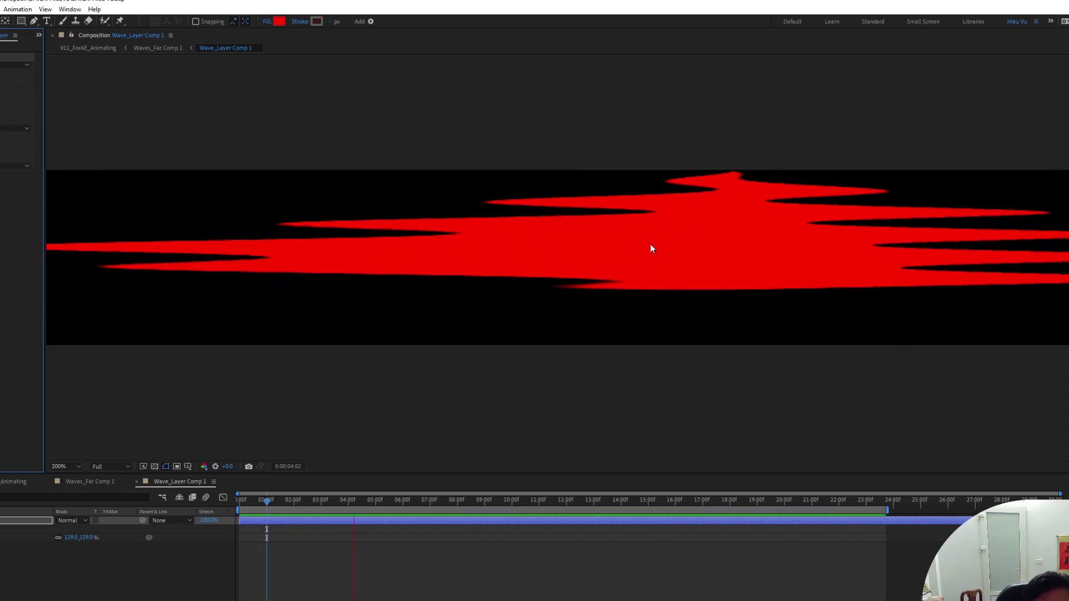
left_click(94, 481)
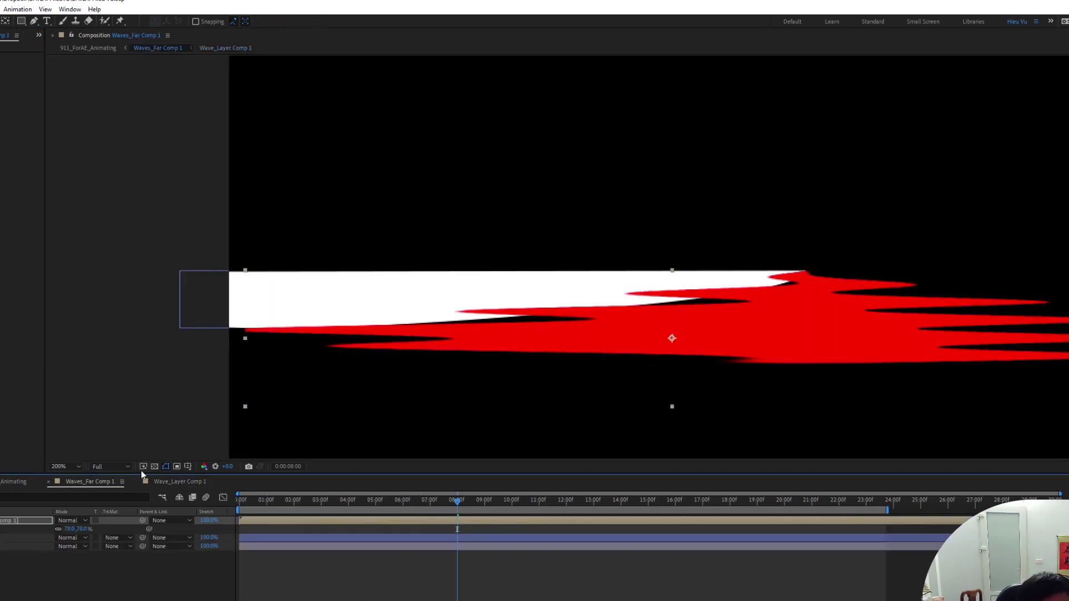
key("space")
left_click(180, 482)
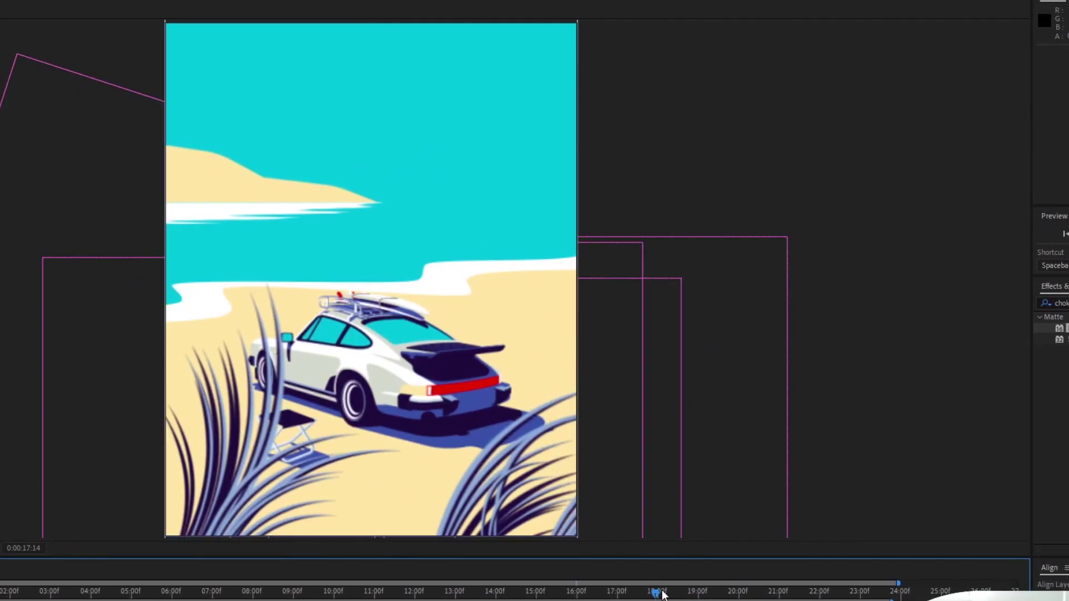
left_click_drag(661, 596, 71, 599)
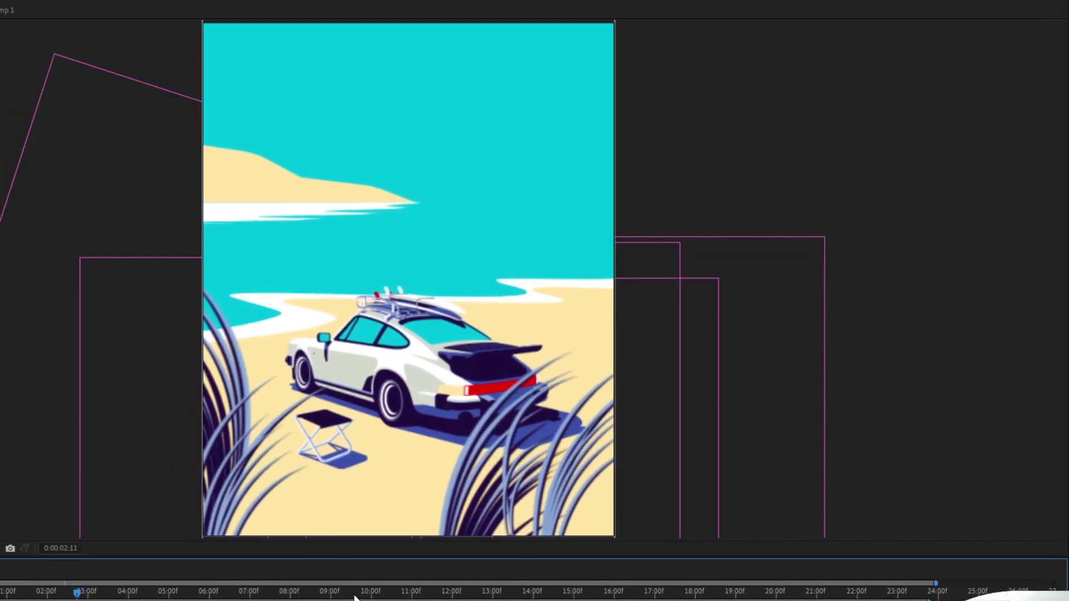